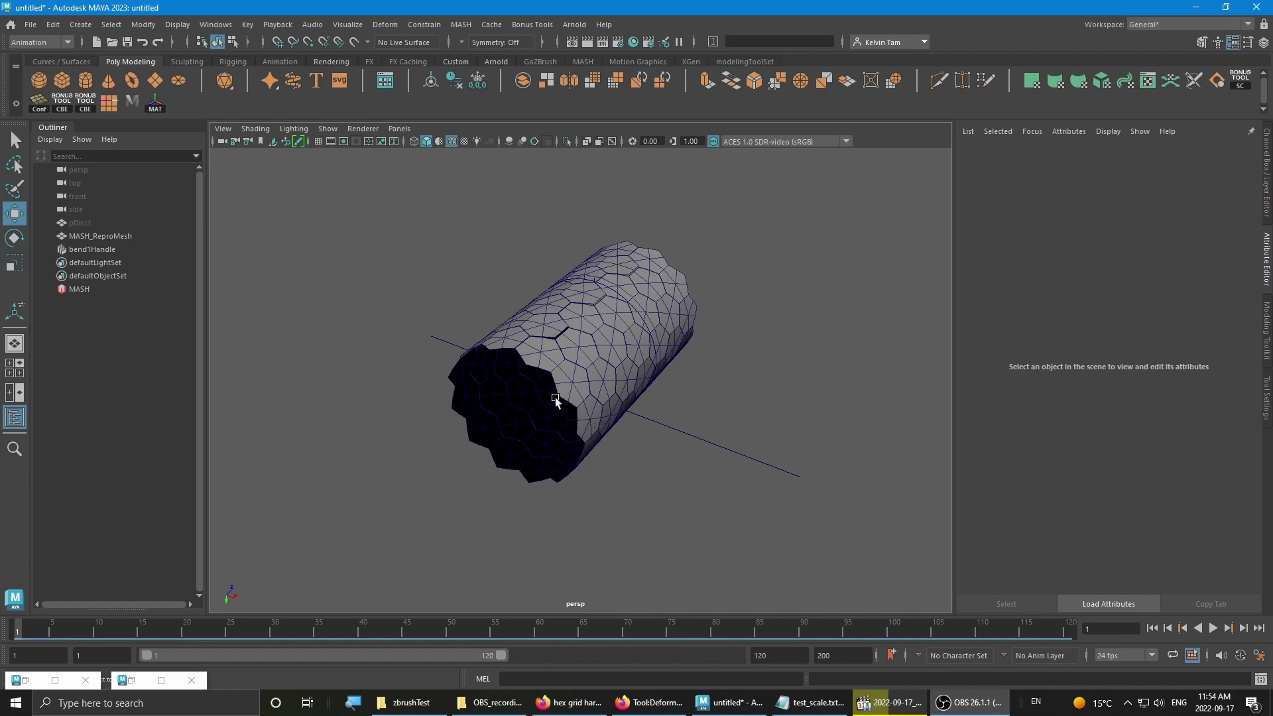
- Hide the bend deformer's handle and select the MASH_ReproMesh hexagon tube
alt+drag(553, 403, 605, 355)
click(718, 500)
key(h)
click(654, 347)
- Examine the bend1 deformer's curvature and bound settings alongside the hexagon tube's open ends and seam
click(1253, 155)
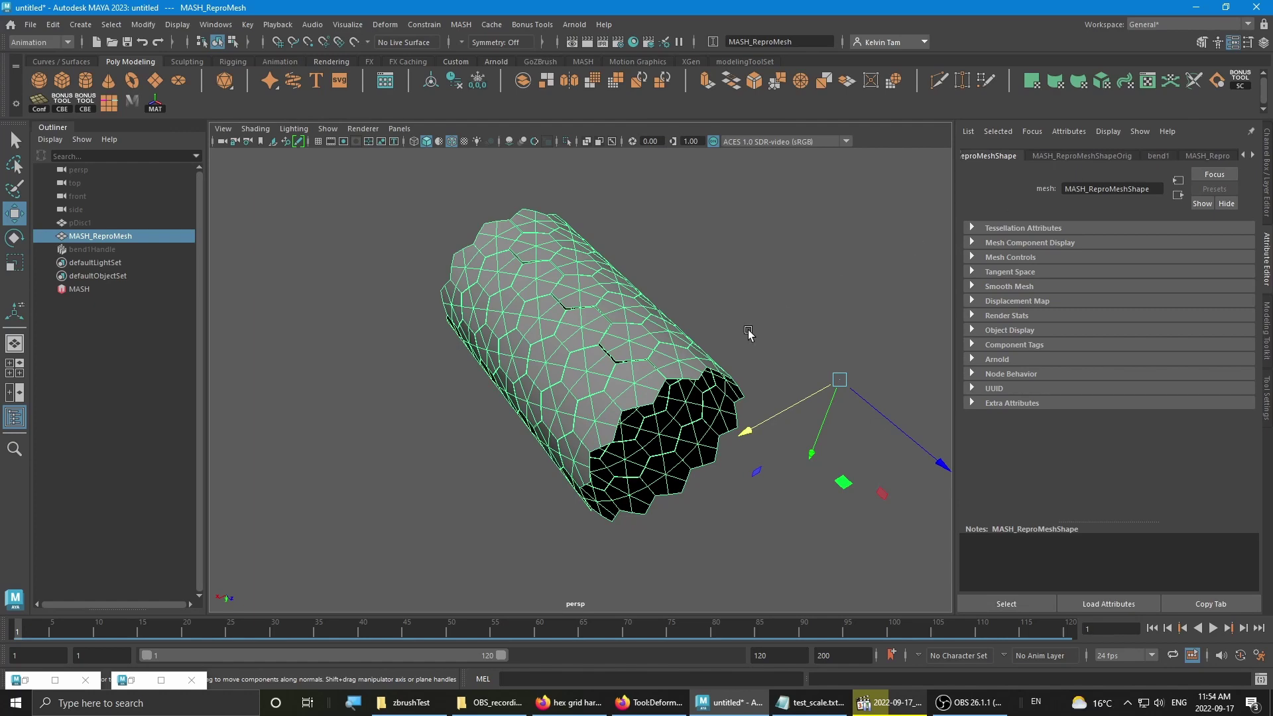
alt+drag(748, 329, 671, 402)
click(1160, 156)
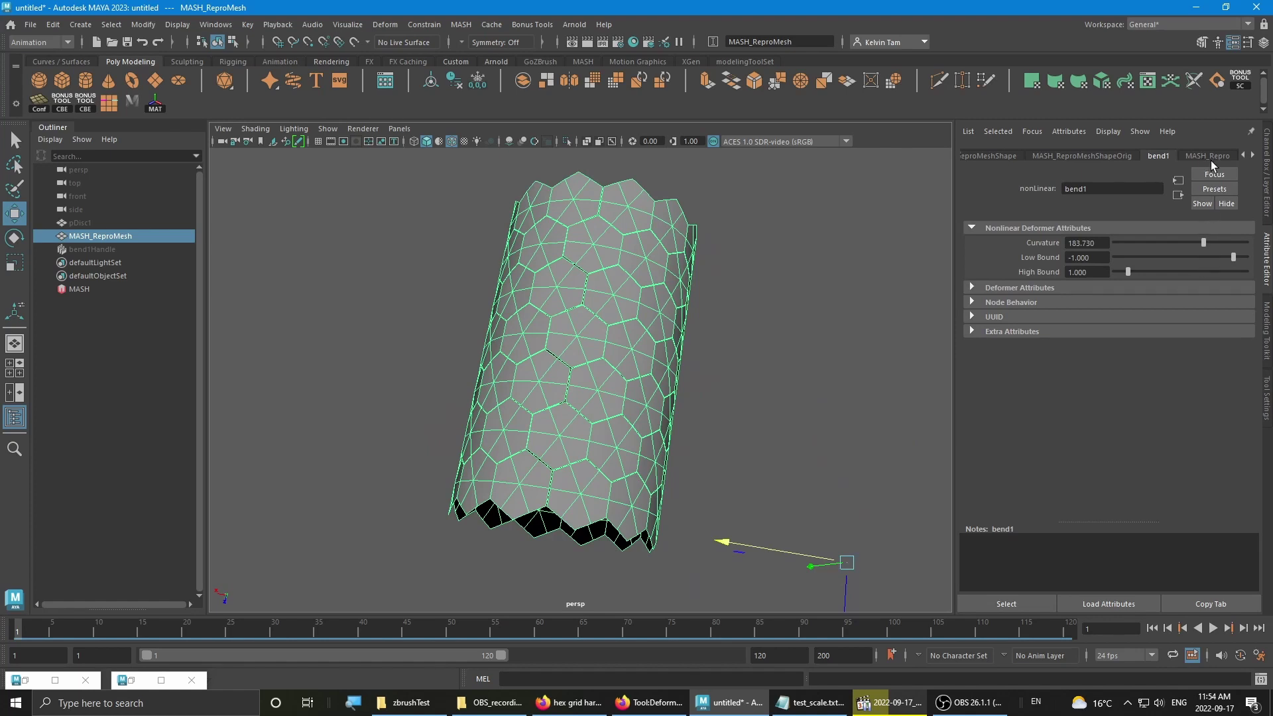
click(1254, 156)
click(1253, 155)
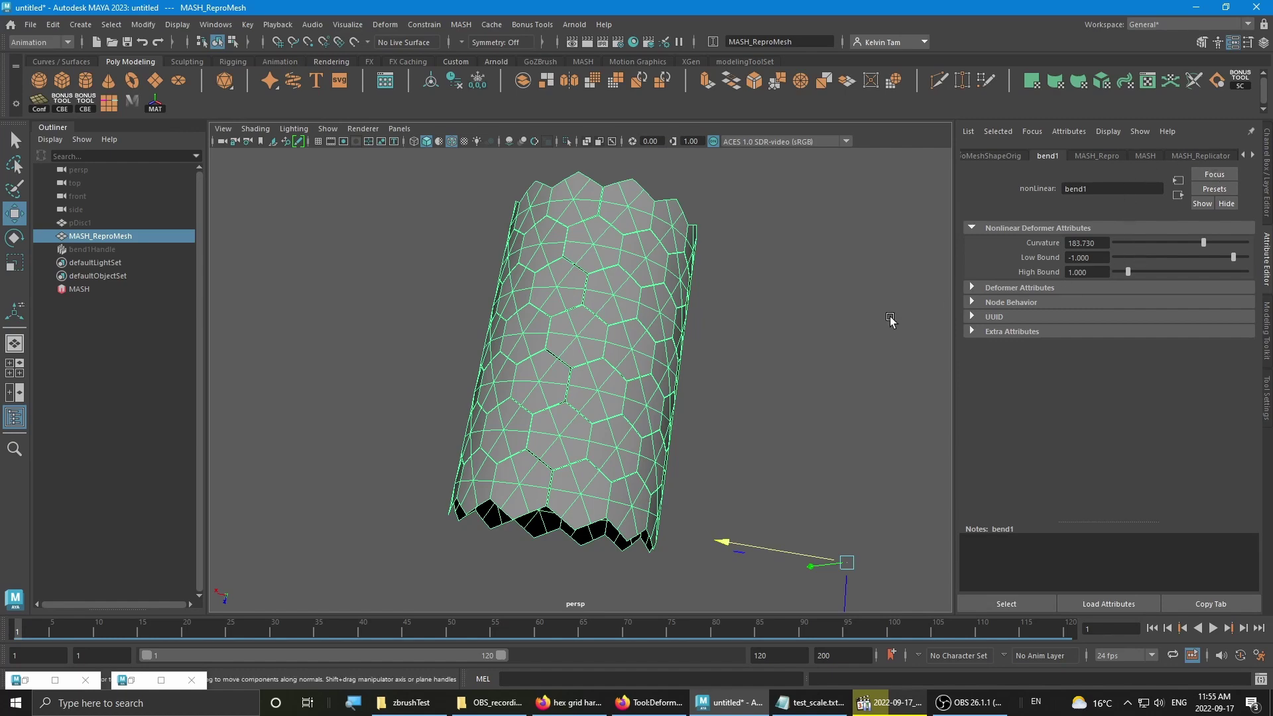
alt+drag(889, 318, 814, 323)
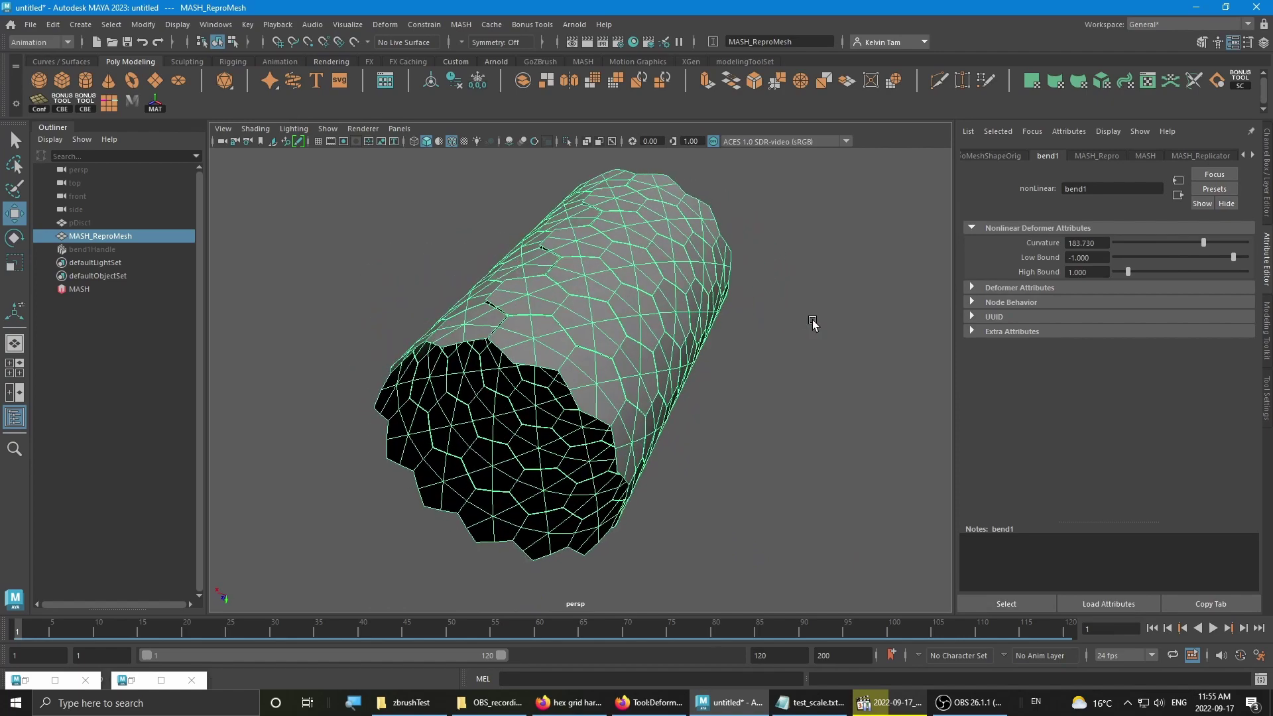
drag(1204, 249, 1202, 244)
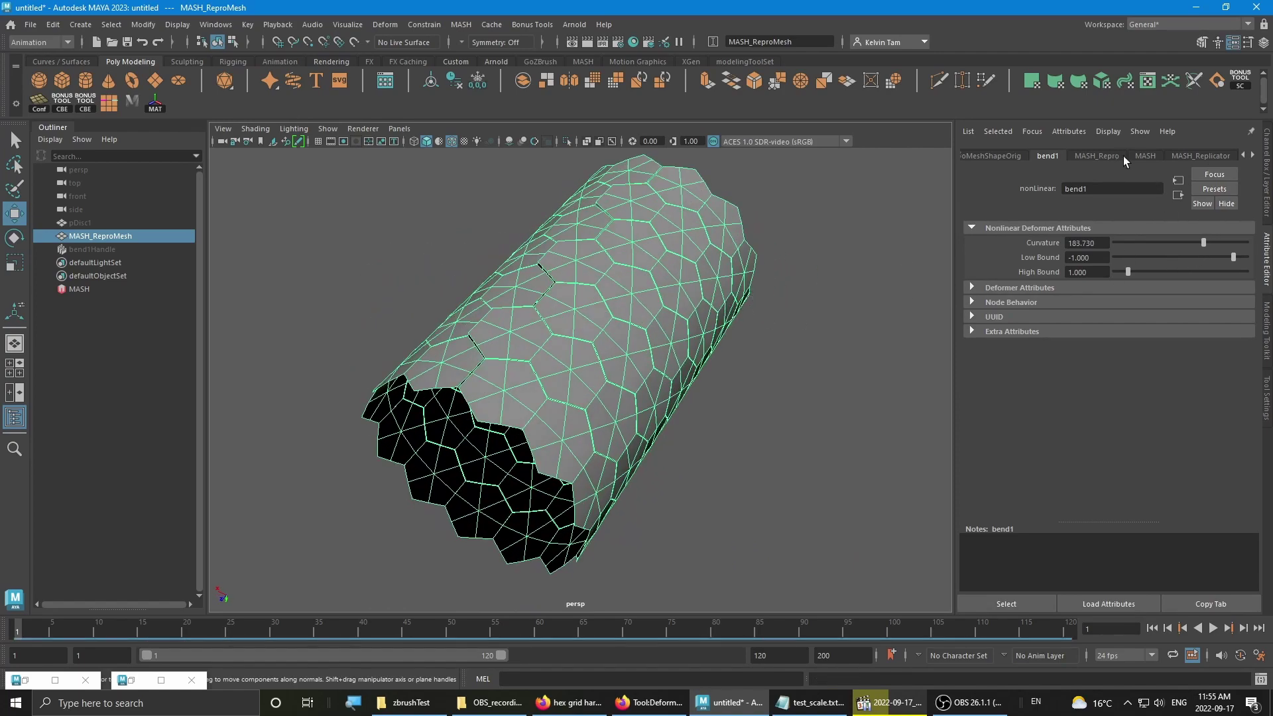
- Select the source disc pDisc1 and raise its subdivisions to 2
click(80, 223)
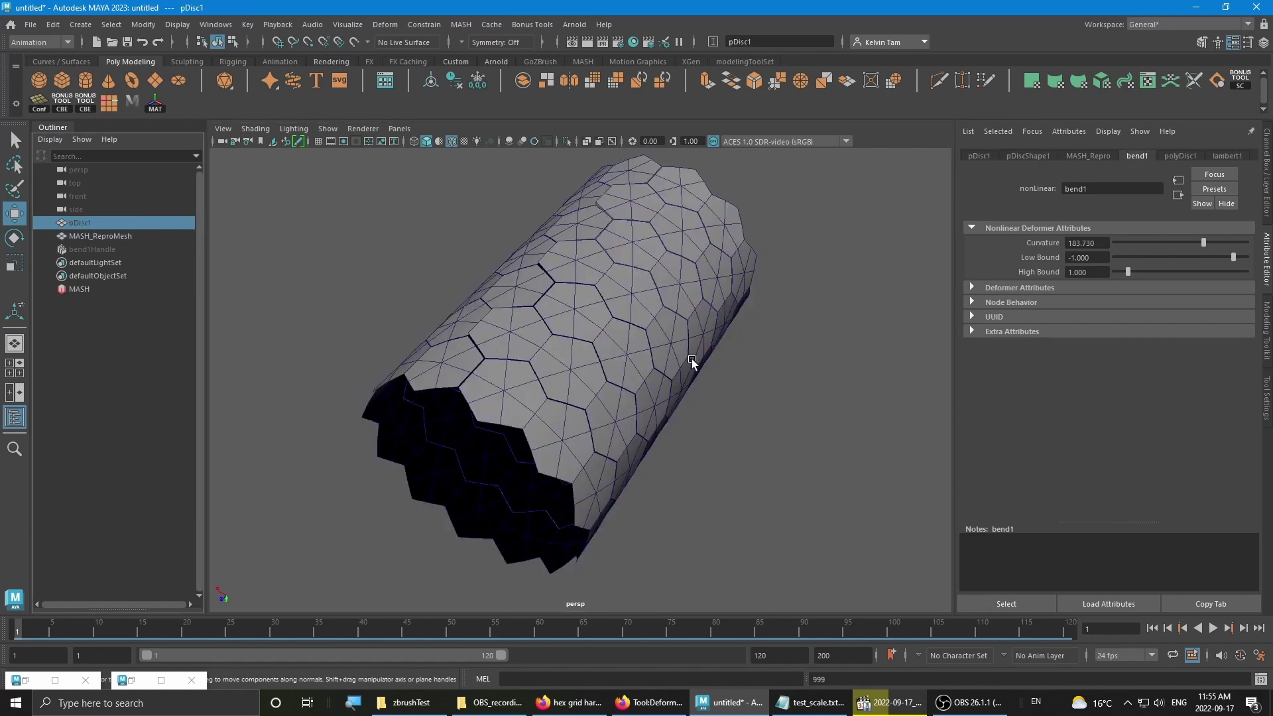
scroll(694, 358, down, 5)
key(f)
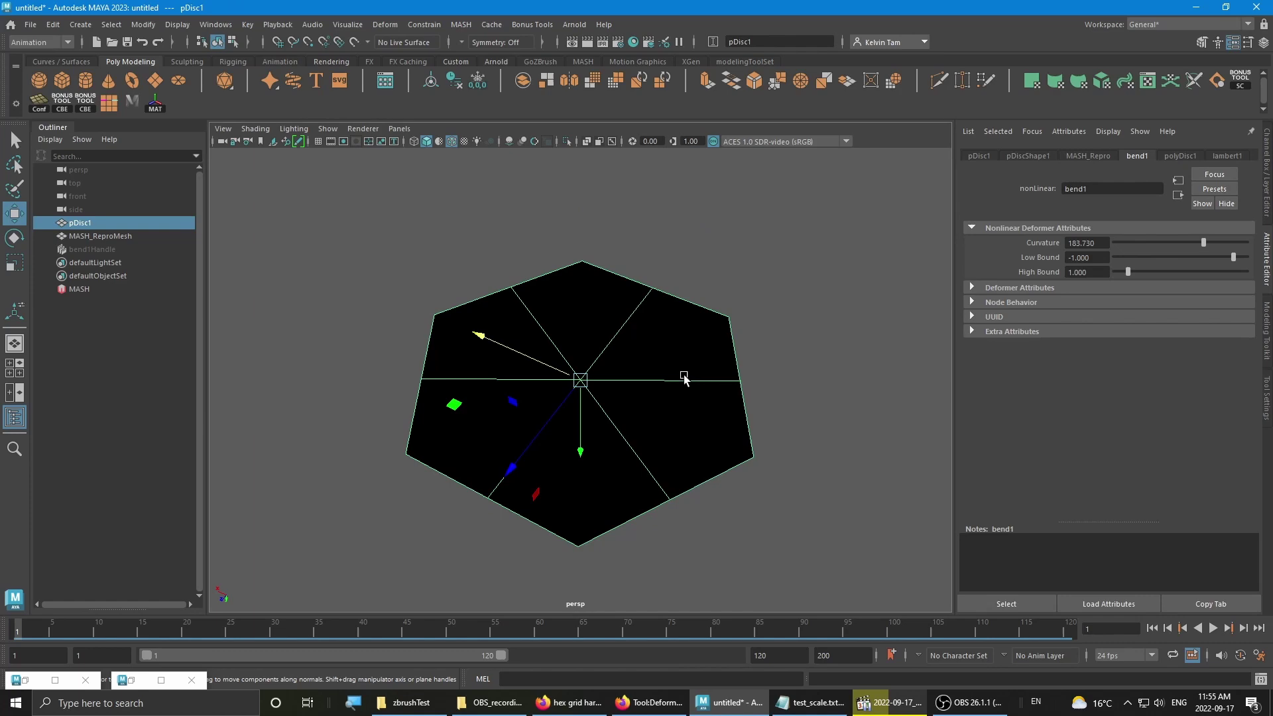
alt+drag(684, 376, 674, 253)
alt+right_drag(674, 253, 430, 286)
alt+drag(431, 285, 610, 336)
alt+middle_drag(506, 368, 571, 366)
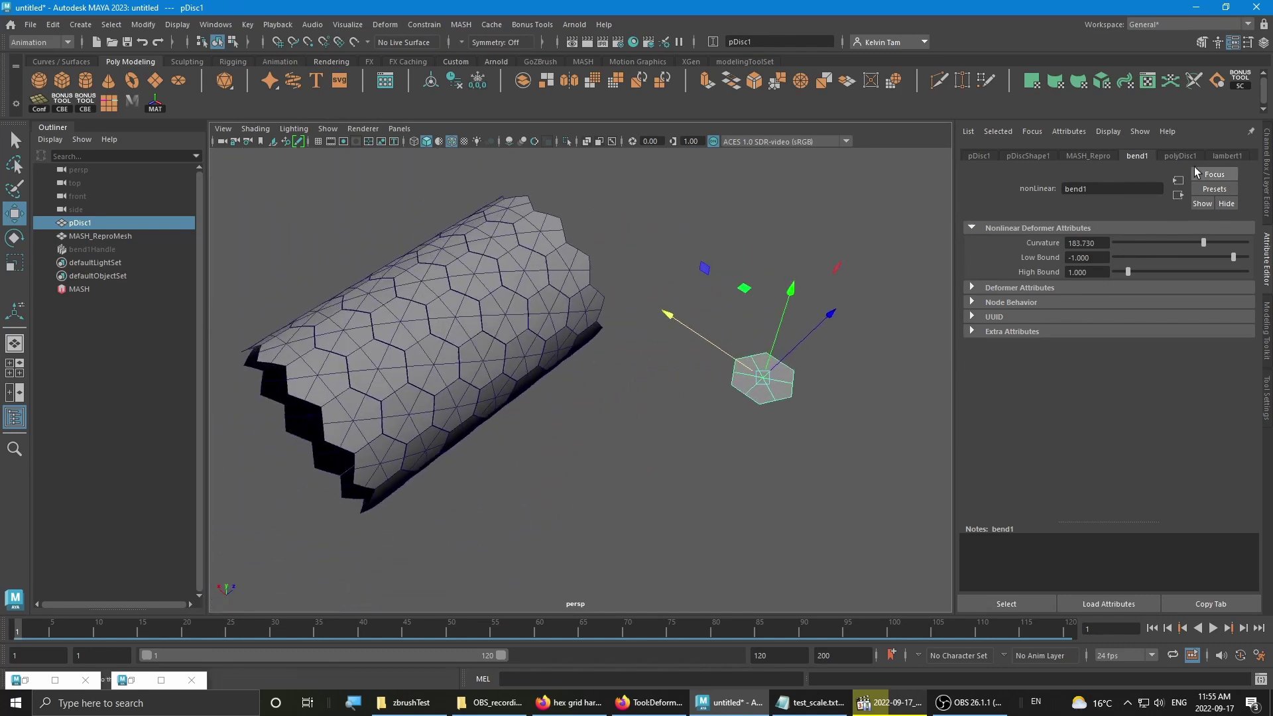
click(1180, 156)
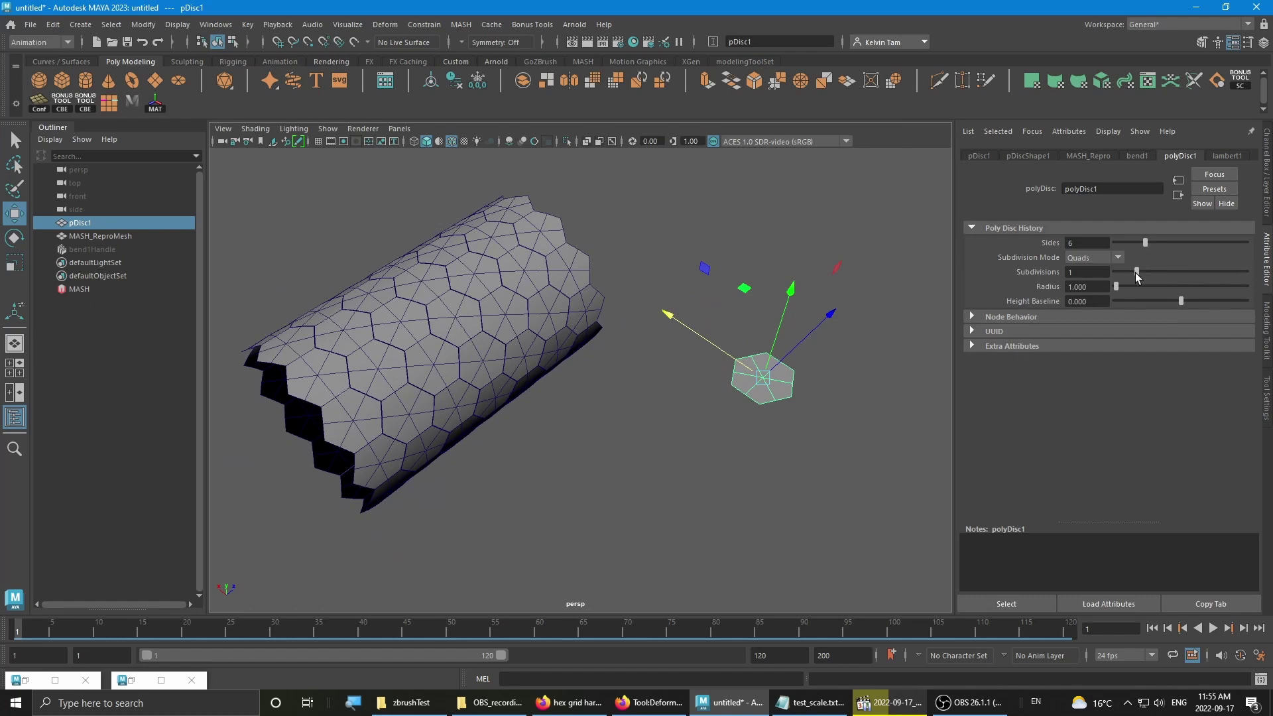
mouse_move(1138, 269)
mouse_down()
mouse_move(1192, 271)
mouse_move(1120, 279)
mouse_move(1185, 279)
mouse_move(1156, 276)
mouse_up()
mouse_move(795, 351)
alt+mouse_down()
mouse_move(580, 375)
mouse_move(708, 379)
mouse_move(733, 336)
mouse_move(716, 367)
mouse_move(730, 429)
mouse_move(641, 314)
mouse_move(631, 335)
mouse_move(690, 304)
mouse_move(657, 287)
mouse_move(782, 349)
alt+mouse_up()
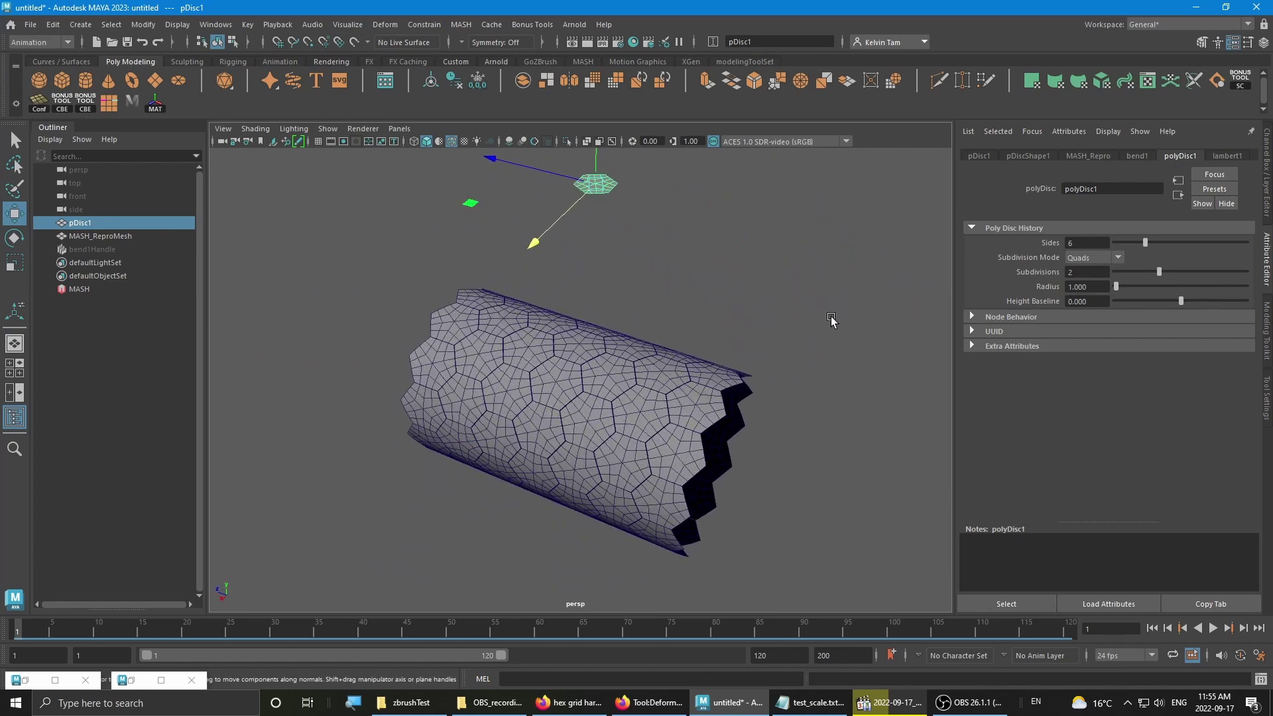
click(1073, 156)
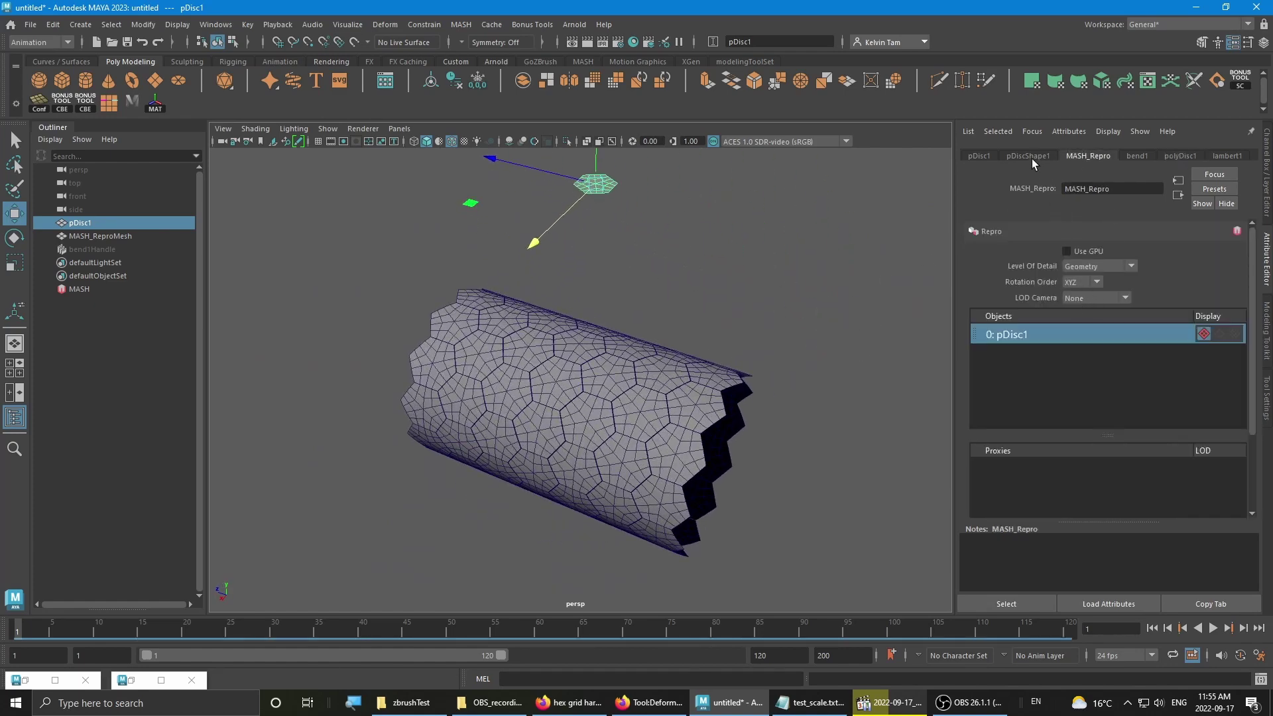
click(1176, 157)
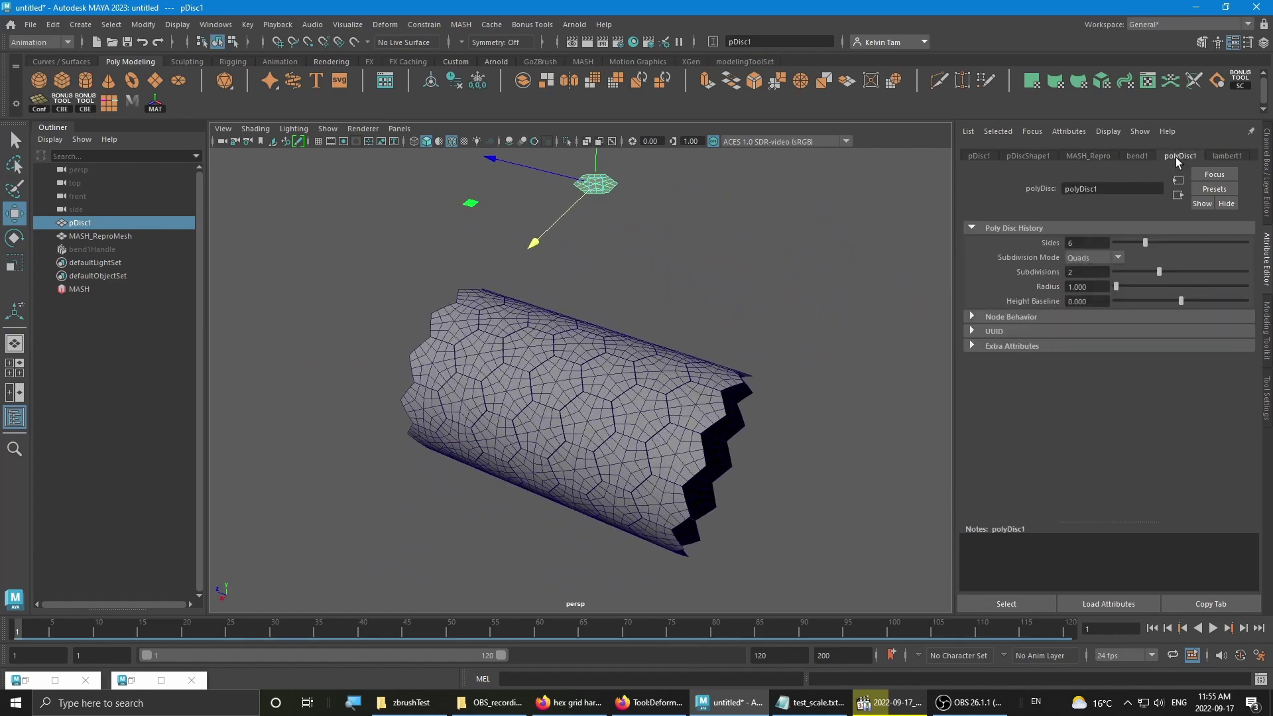
- Lengthen the hexagon tube by setting the MASH Replicator's replicants to 15
click(74, 289)
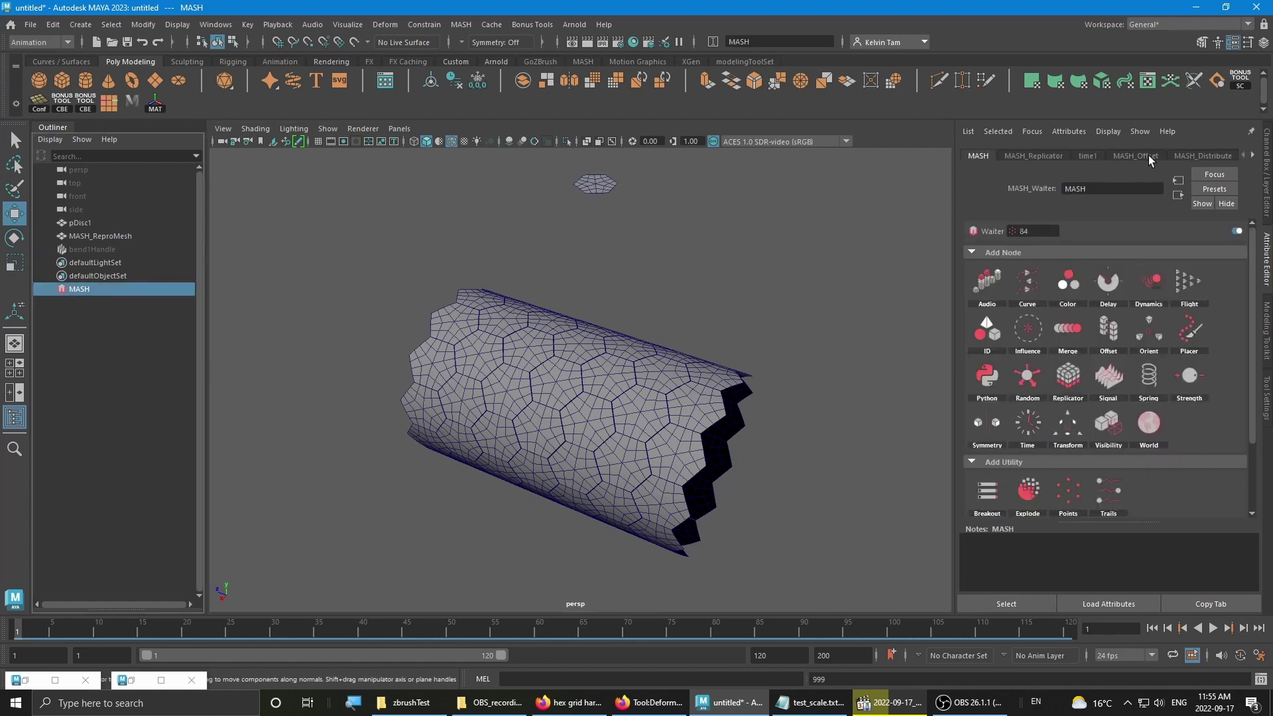
click(1041, 151)
alt+drag(729, 355, 653, 337)
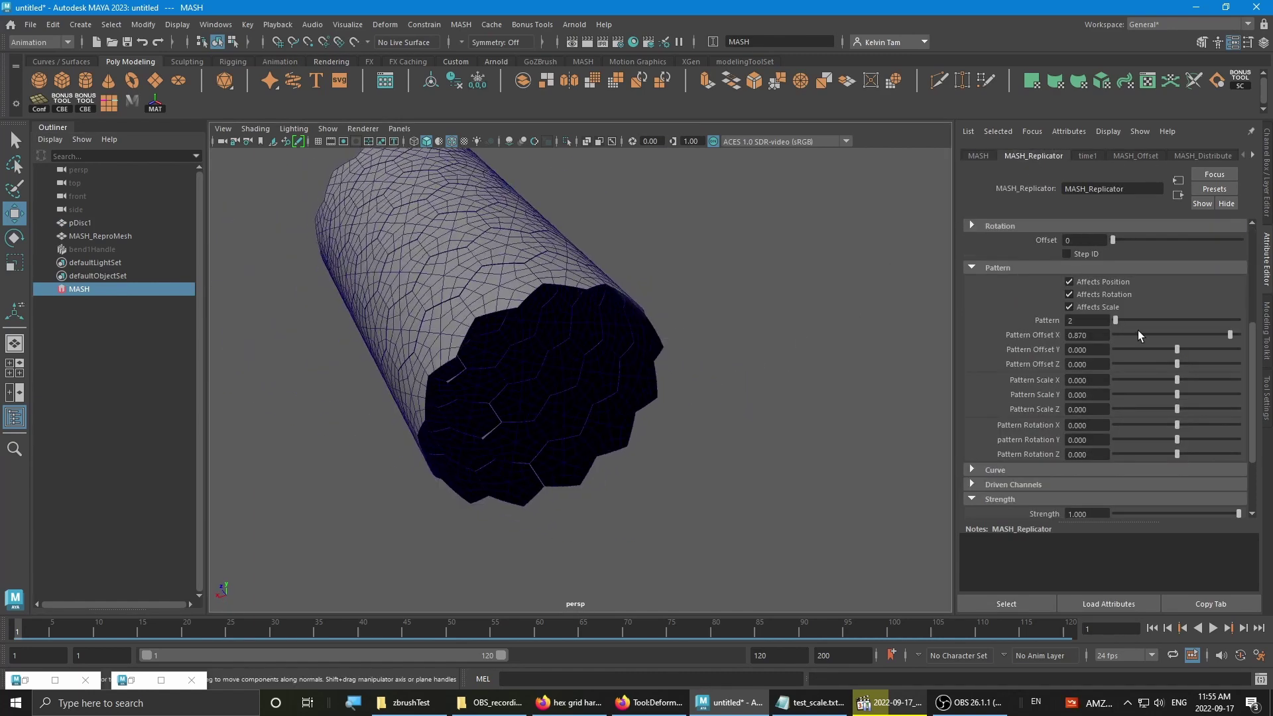
scroll(1030, 352, up, 5)
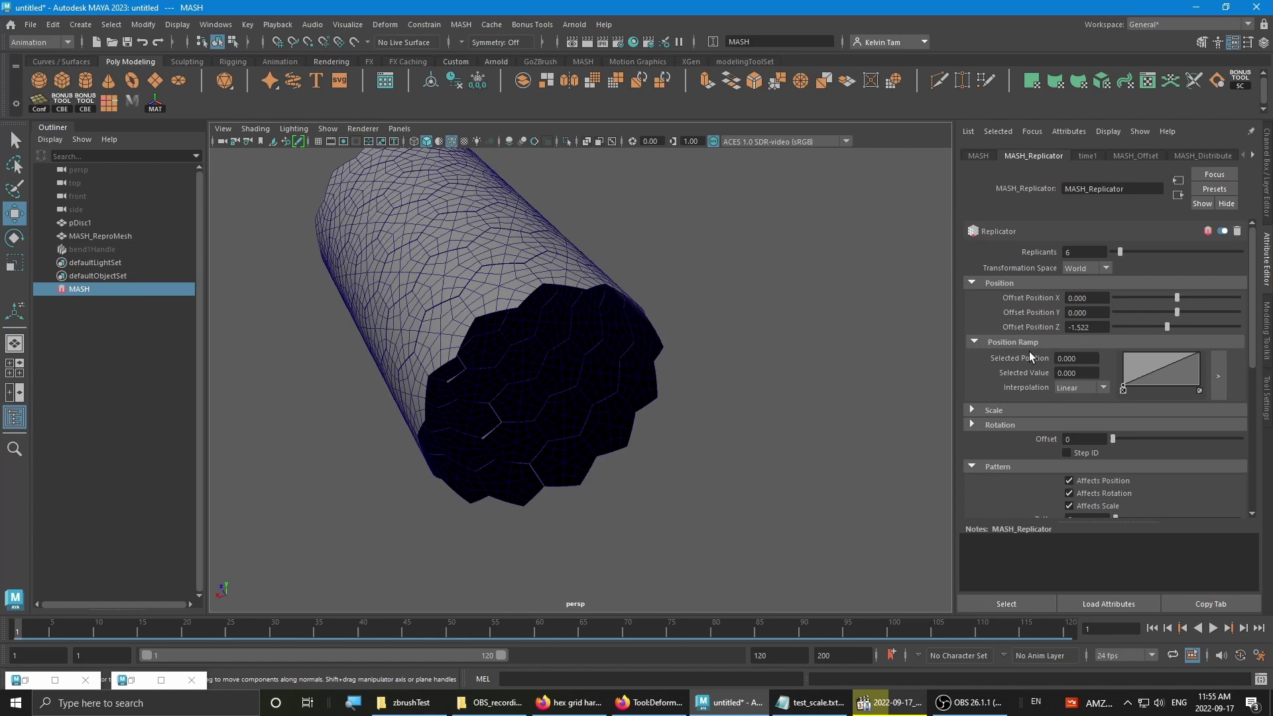
drag(1120, 252, 1133, 252)
scroll(531, 307, down, 4)
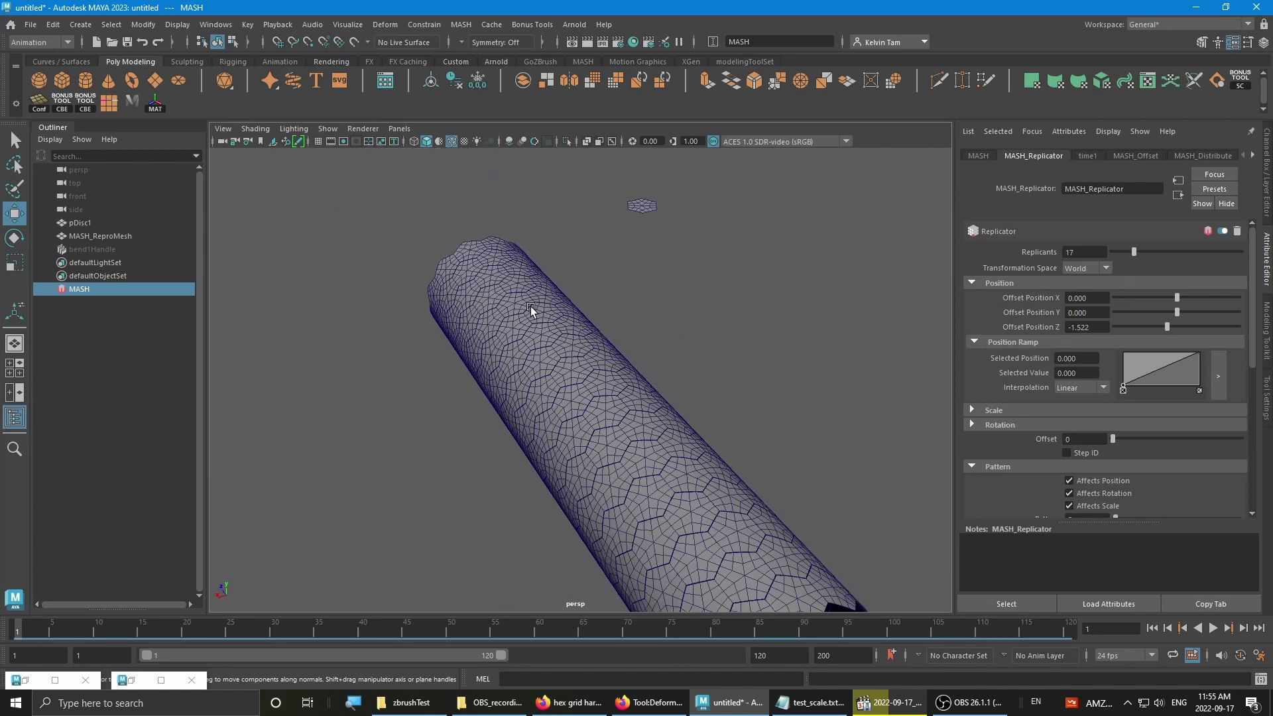
alt+drag(532, 307, 686, 309)
scroll(686, 310, down, 2)
mouse_move(1134, 252)
mouse_down()
mouse_move(1110, 257)
mouse_move(1132, 256)
mouse_up()
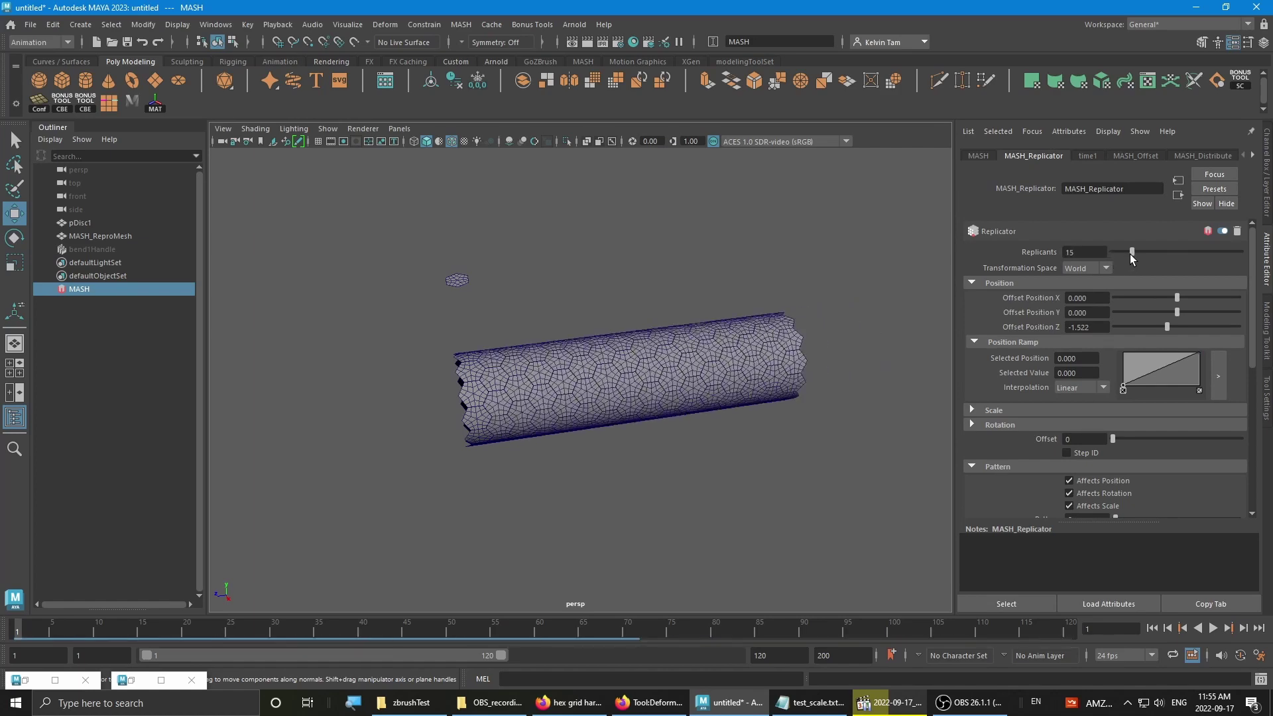
alt+drag(723, 412, 798, 336)
alt+right_drag(798, 335, 776, 380)
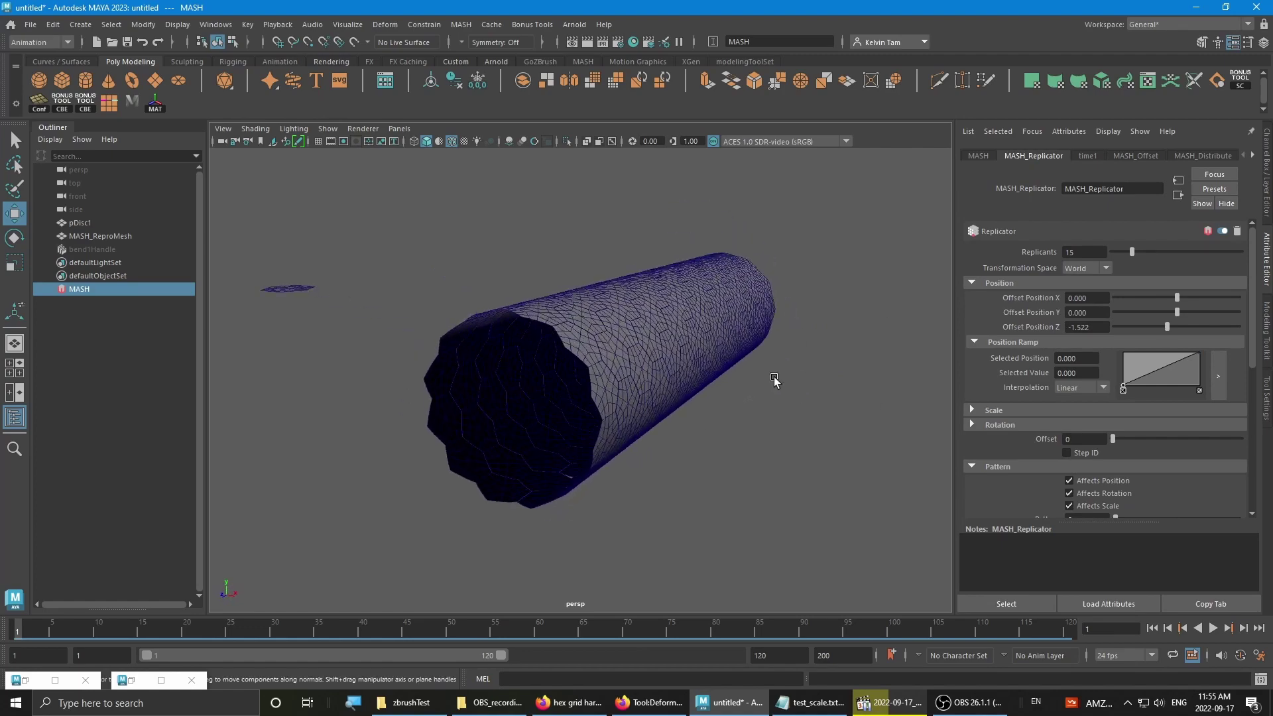
alt+drag(775, 380, 744, 418)
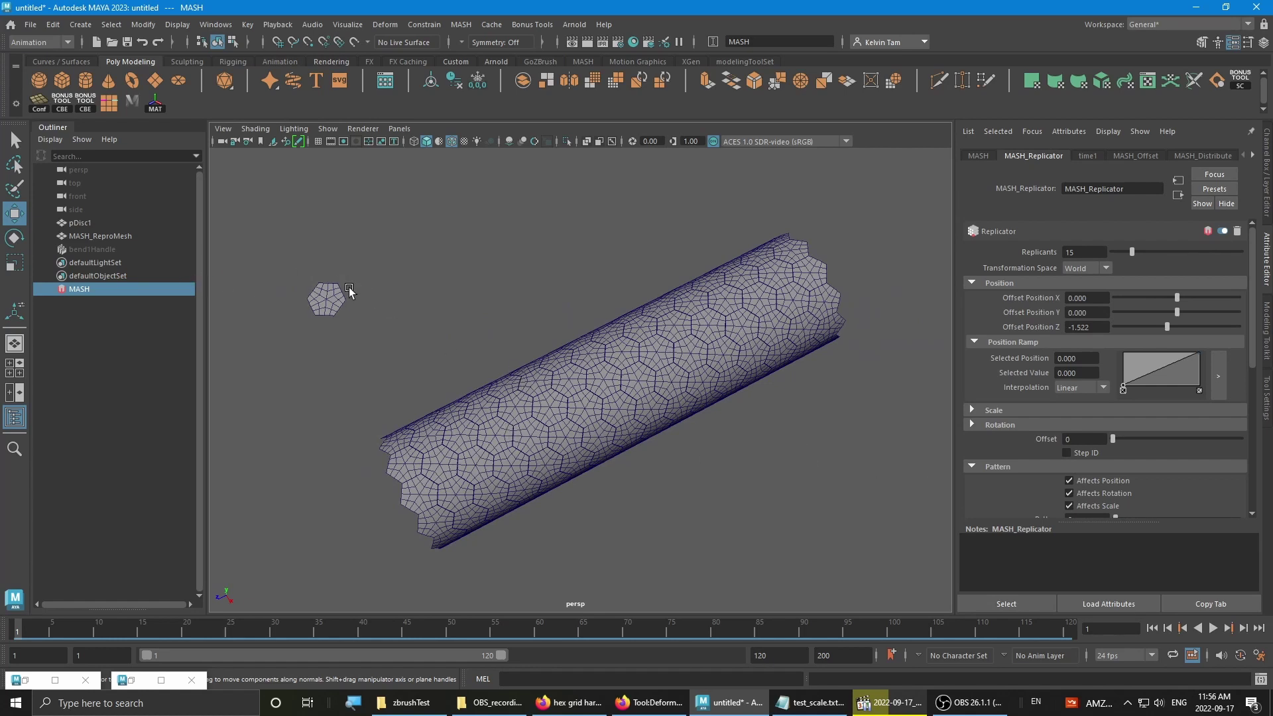
- Start a new scene, discarding the current unsaved one, and display the viewport grid
click(79, 223)
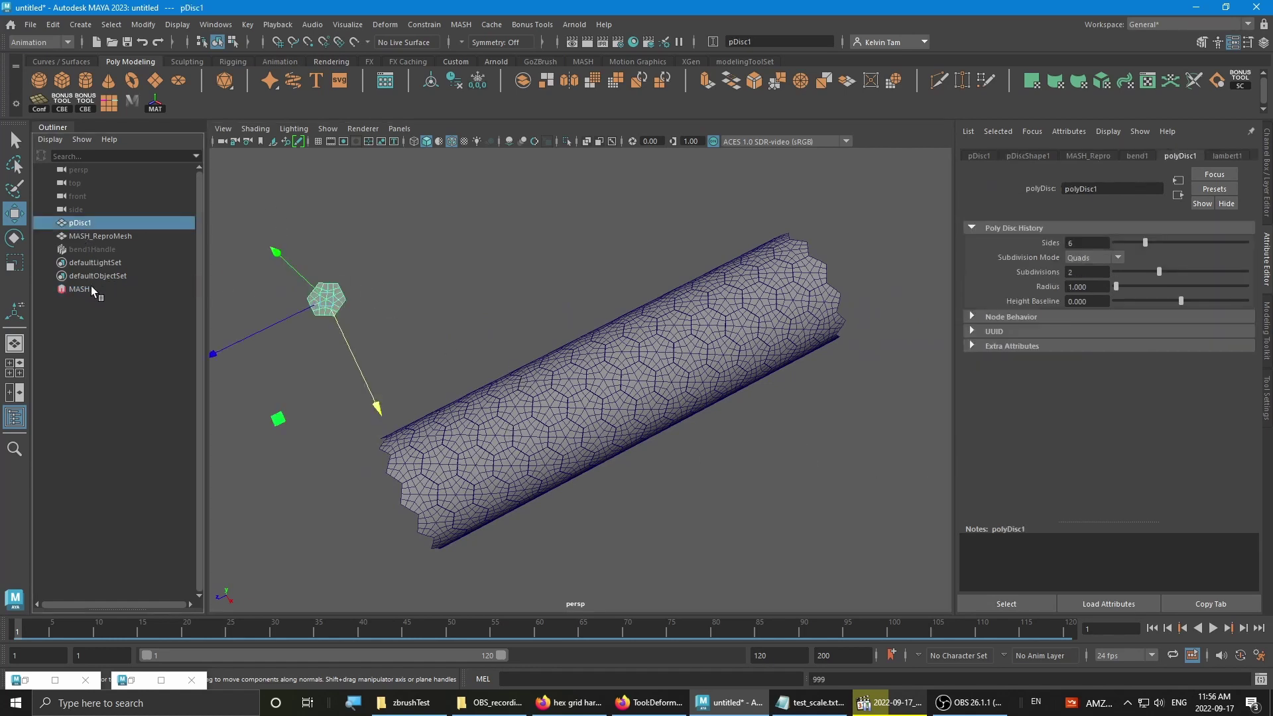
click(30, 24)
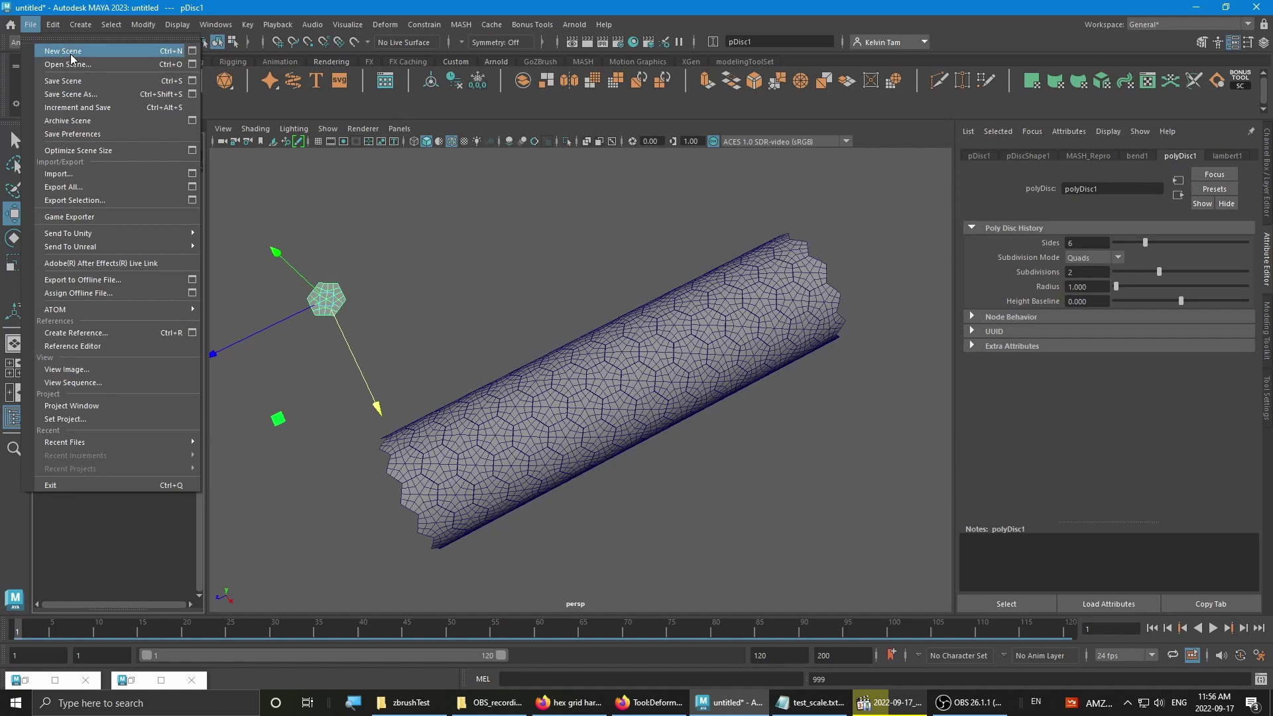
click(71, 56)
click(635, 358)
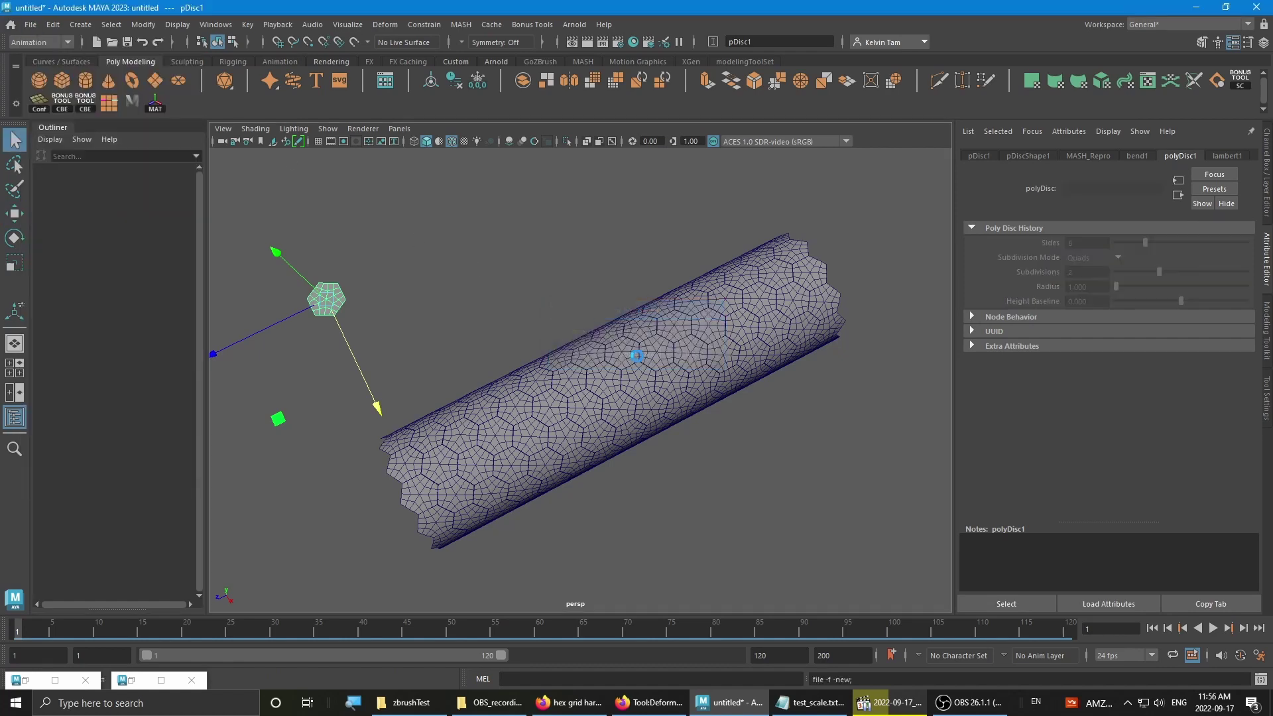
click(318, 141)
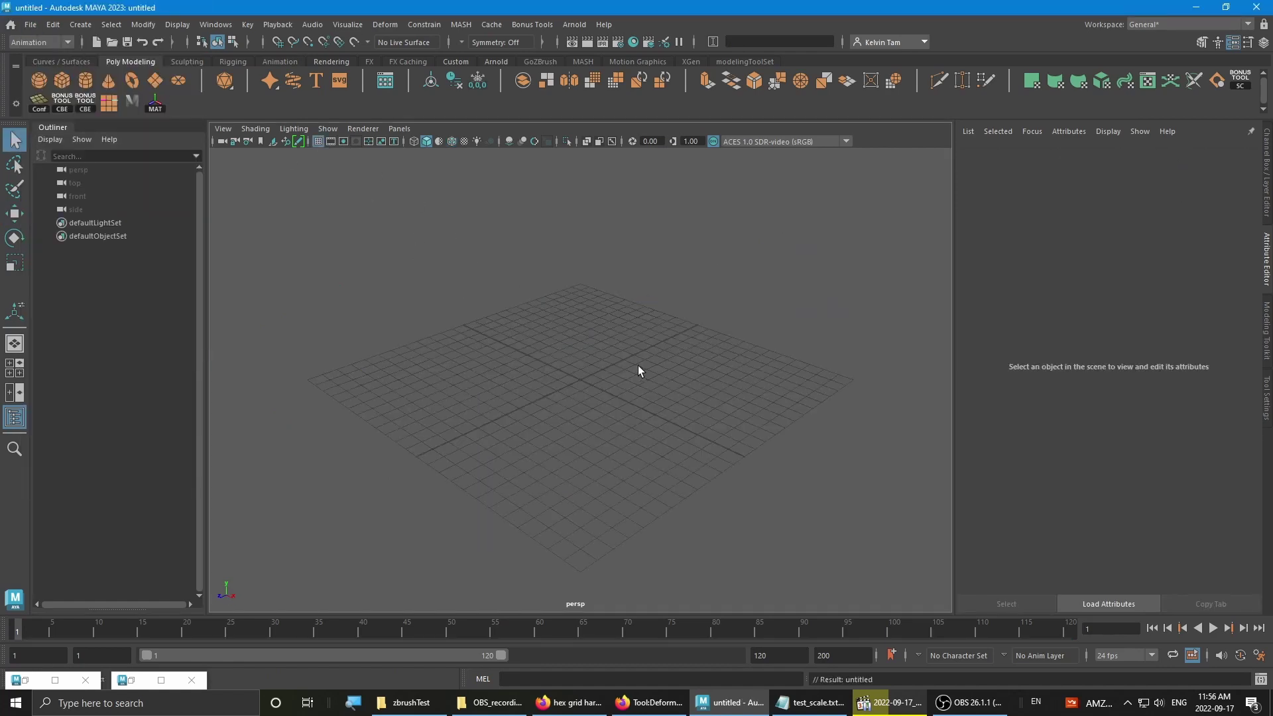
- Switch to the Modeling menu set and create a polygon disc at the grid's centre
alt+drag(638, 364, 393, 259)
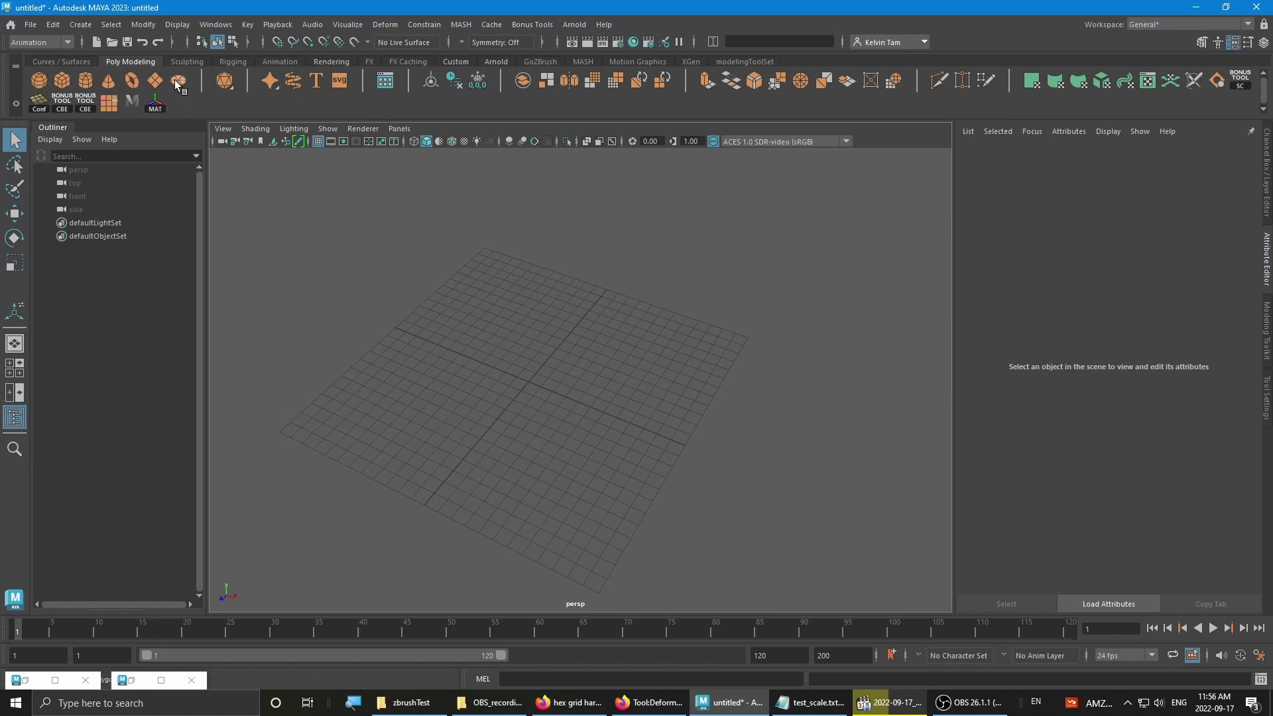
click(58, 42)
click(42, 54)
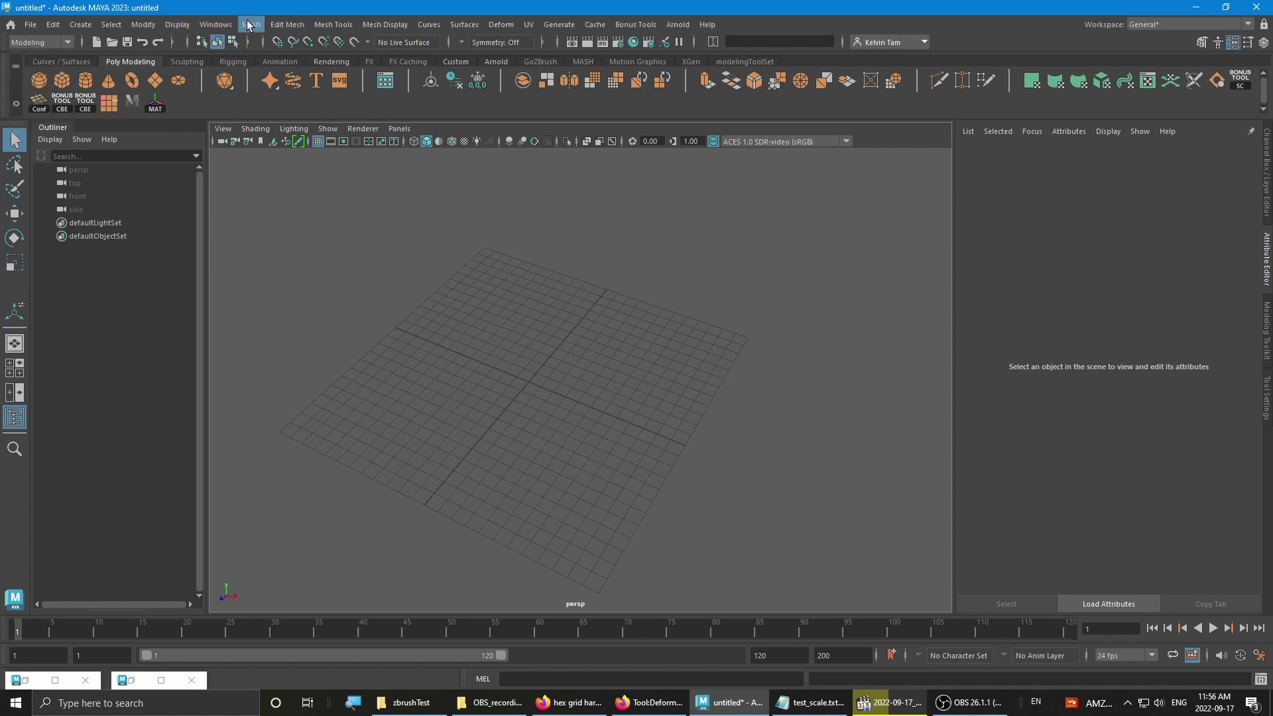
click(92, 25)
mouse_move(118, 74)
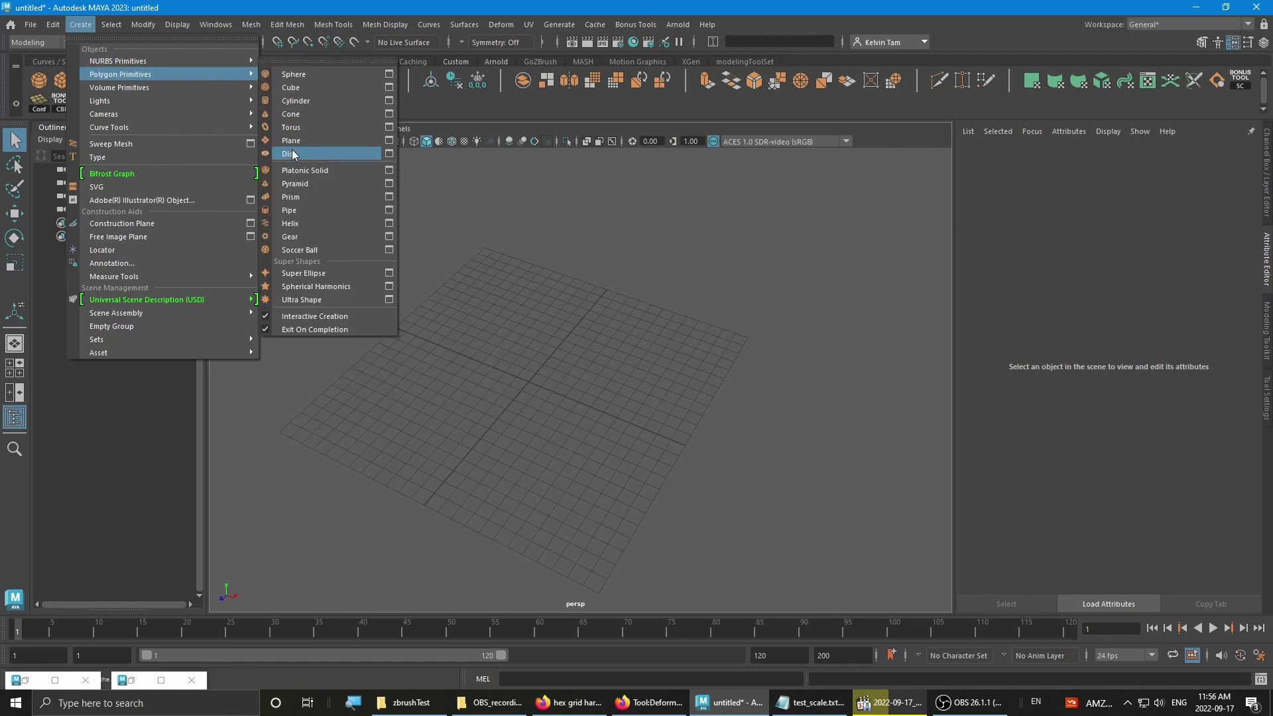
click(289, 153)
alt+drag(575, 339, 621, 355)
key(w)
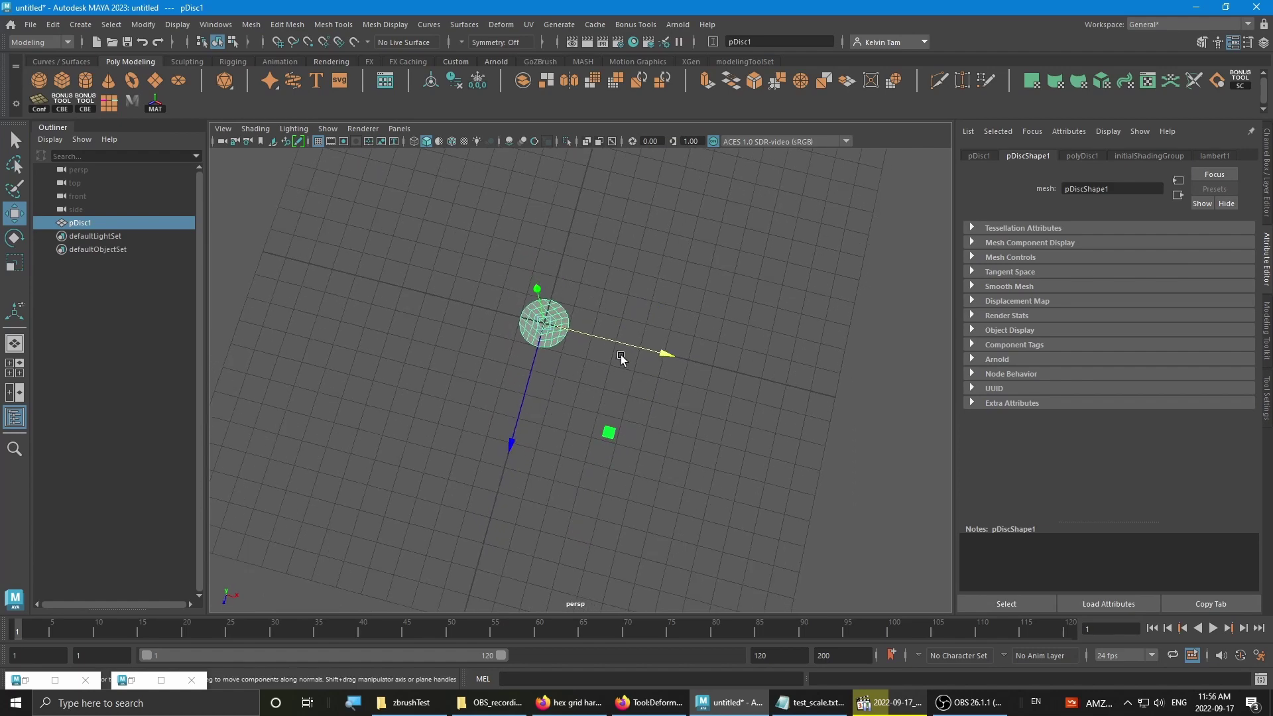
- Make the disc a hexagon with Quads subdivision mode, 6 sides and 1 subdivision
click(1074, 157)
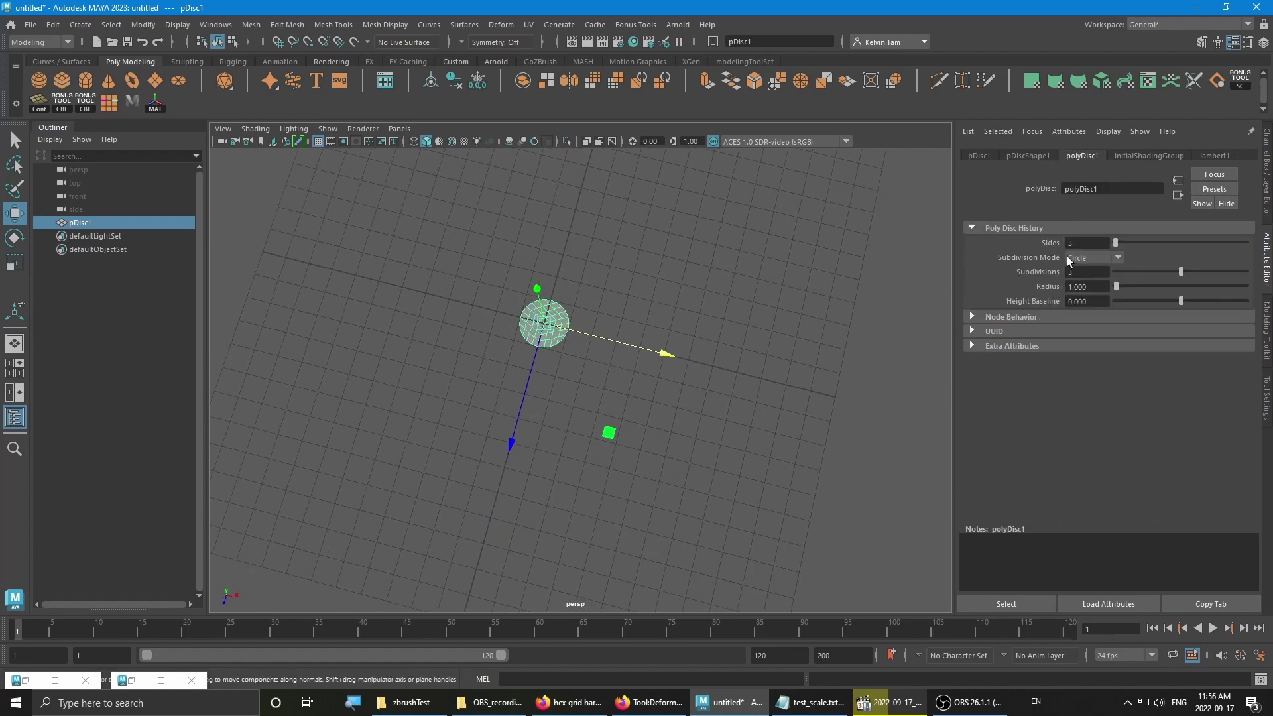
alt+drag(665, 373, 670, 378)
alt+right_drag(671, 379, 844, 335)
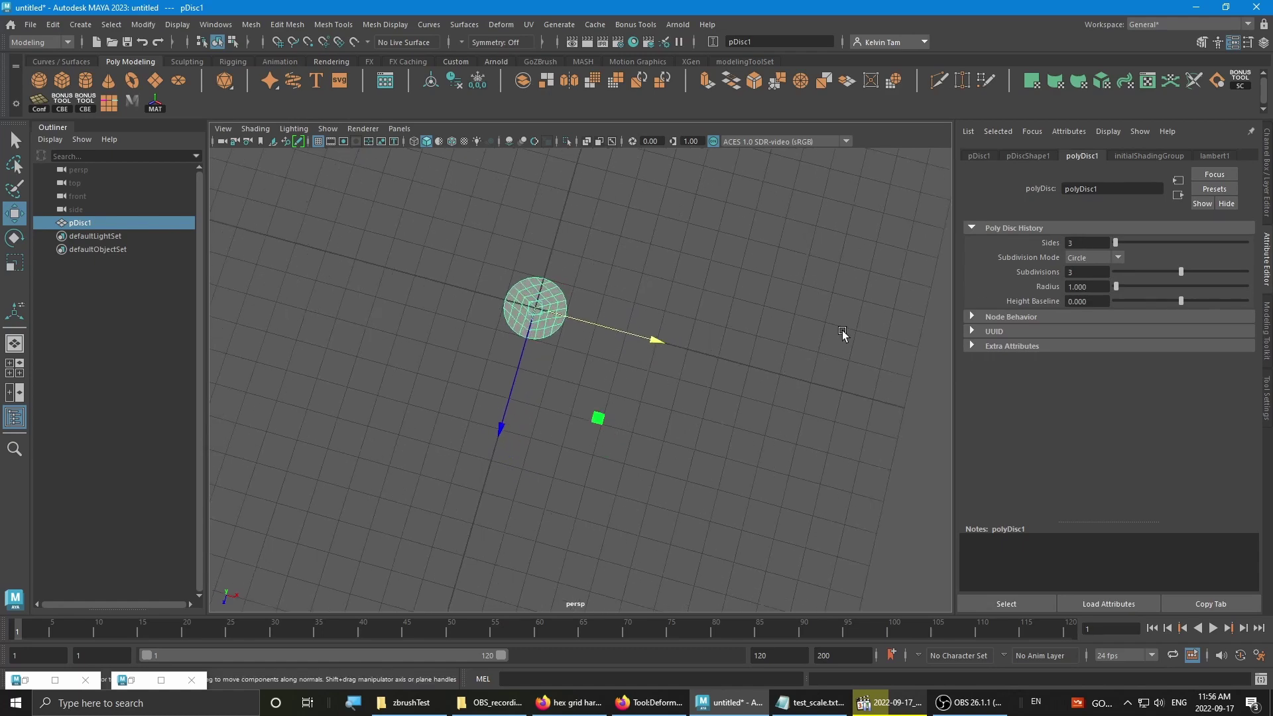
click(1087, 243)
click(1088, 258)
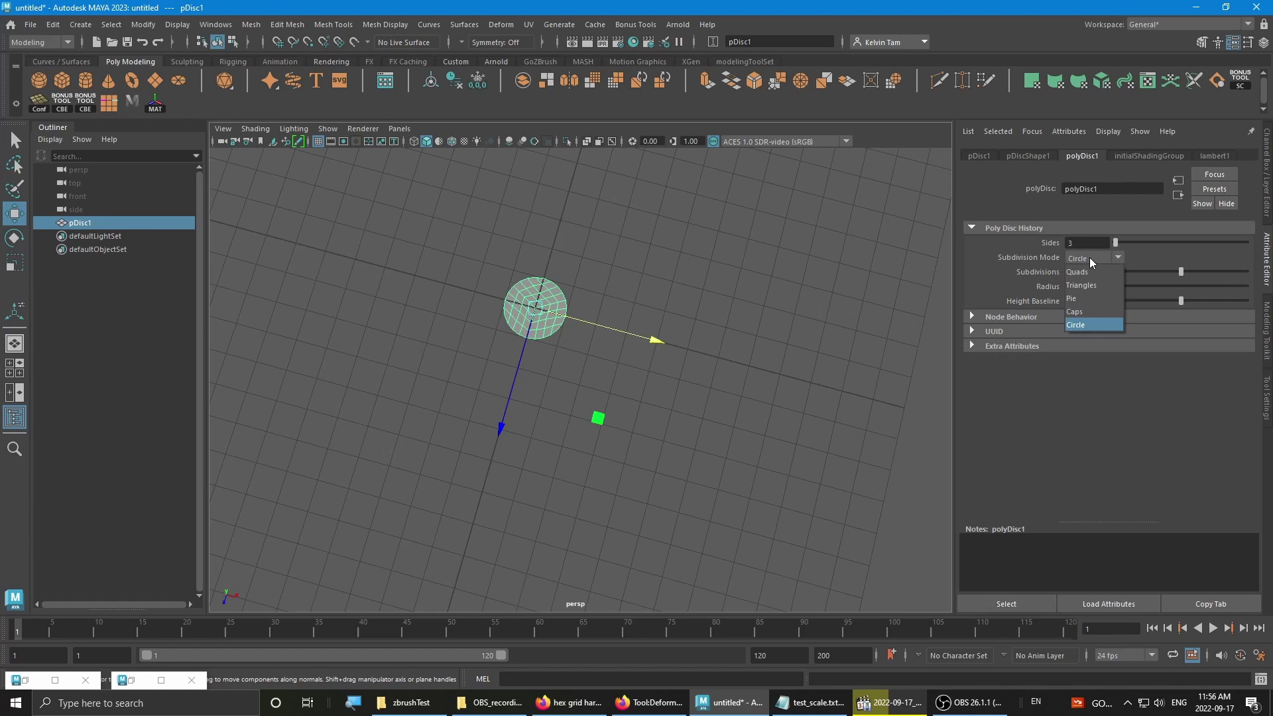
click(1089, 273)
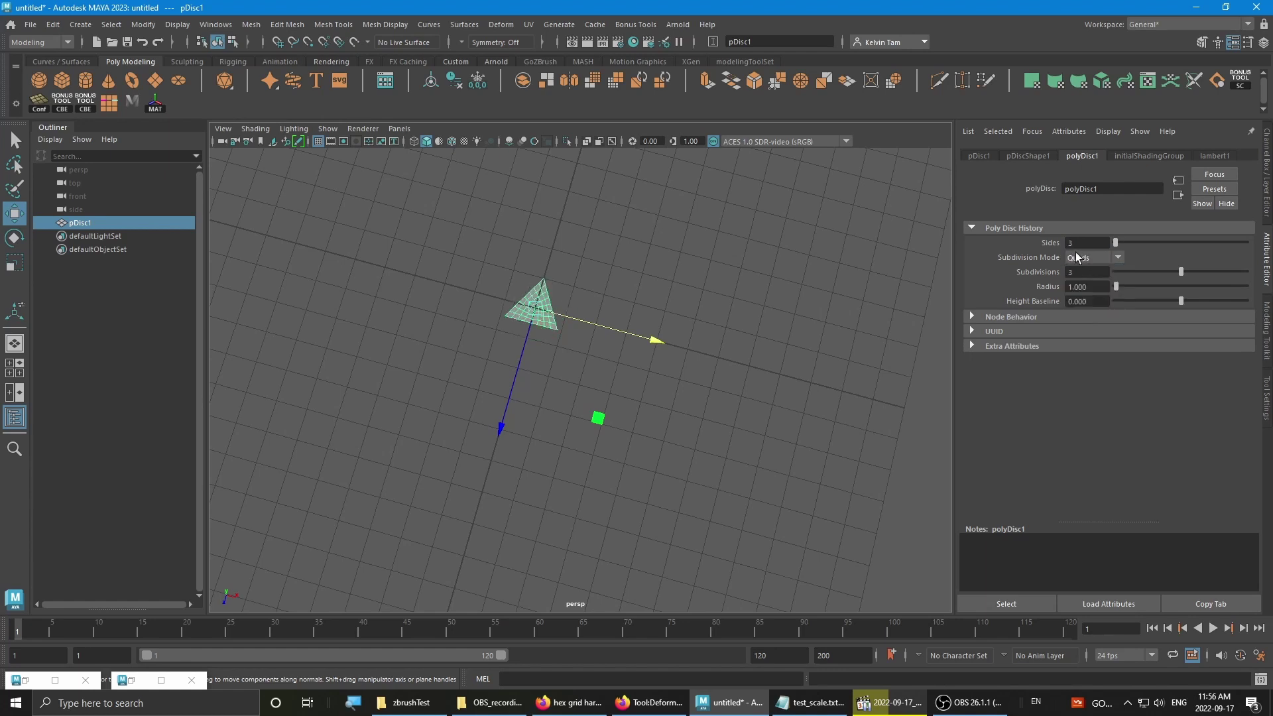
click(1077, 243)
text(6)
key(Return)
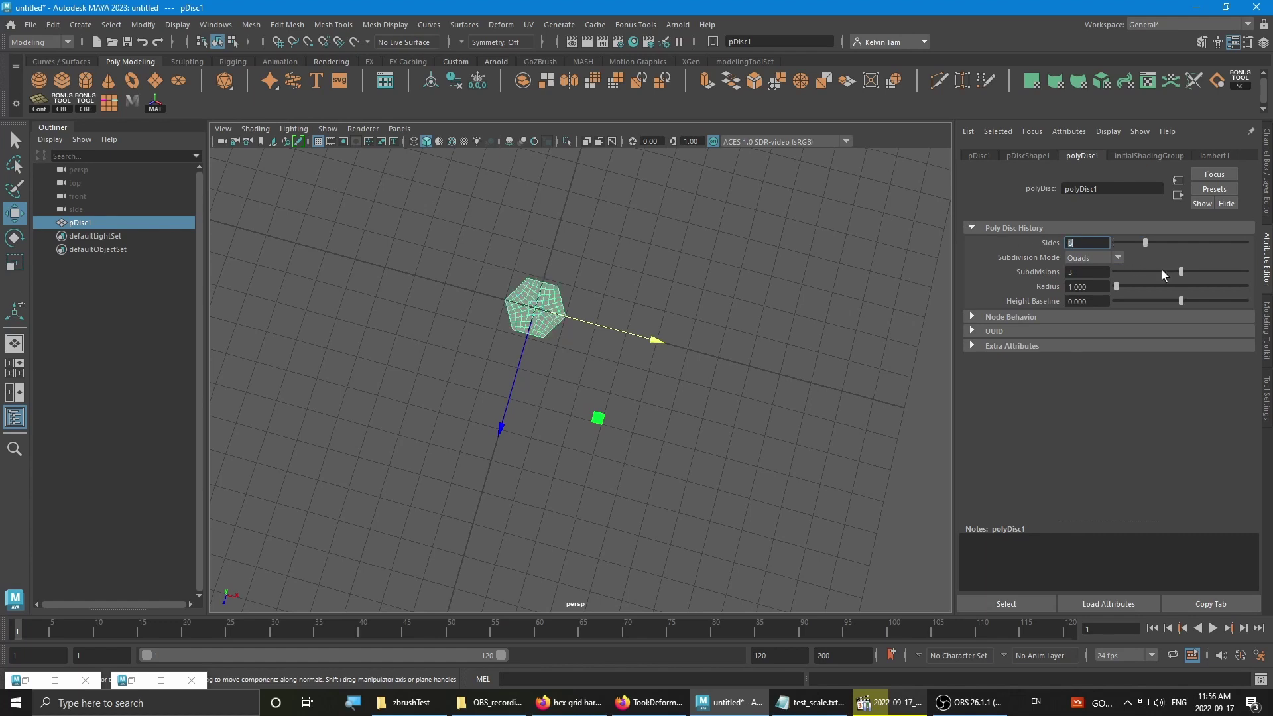
drag(1162, 271, 1140, 271)
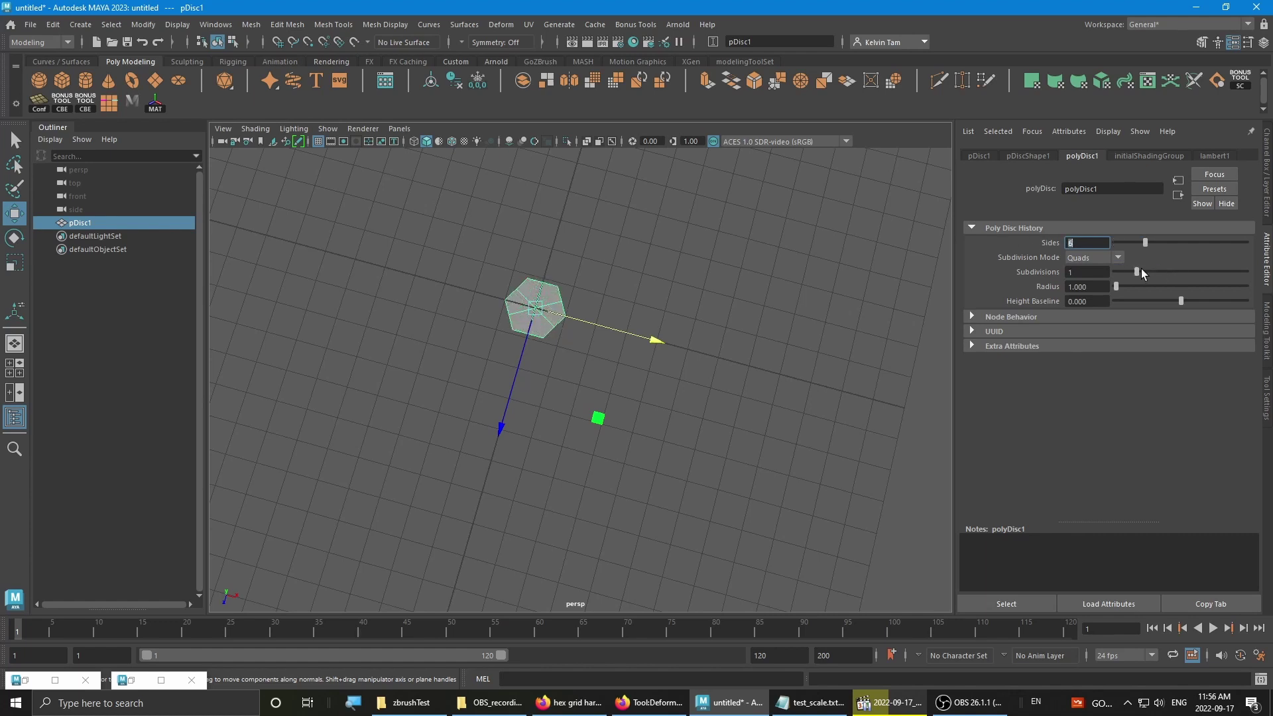
- Switch to the FX menu set and open the MASH Editor beside the hexagon disc
alt+drag(551, 410, 559, 358)
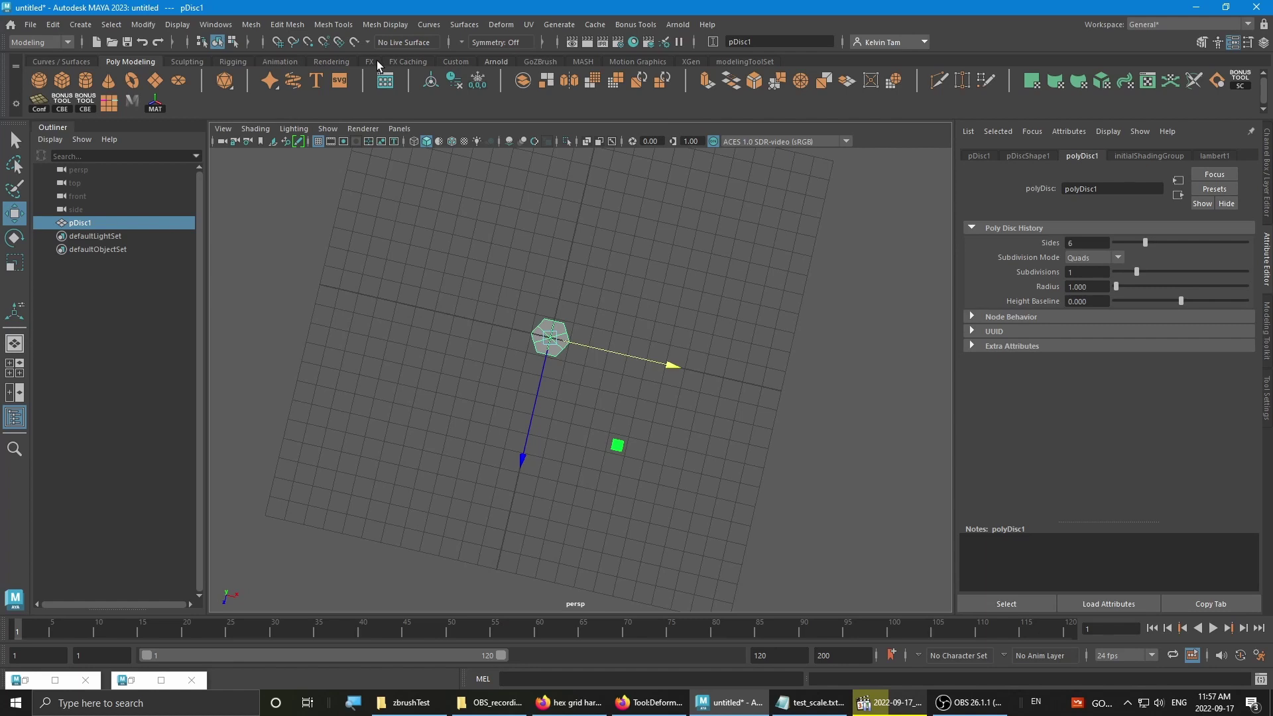
click(584, 61)
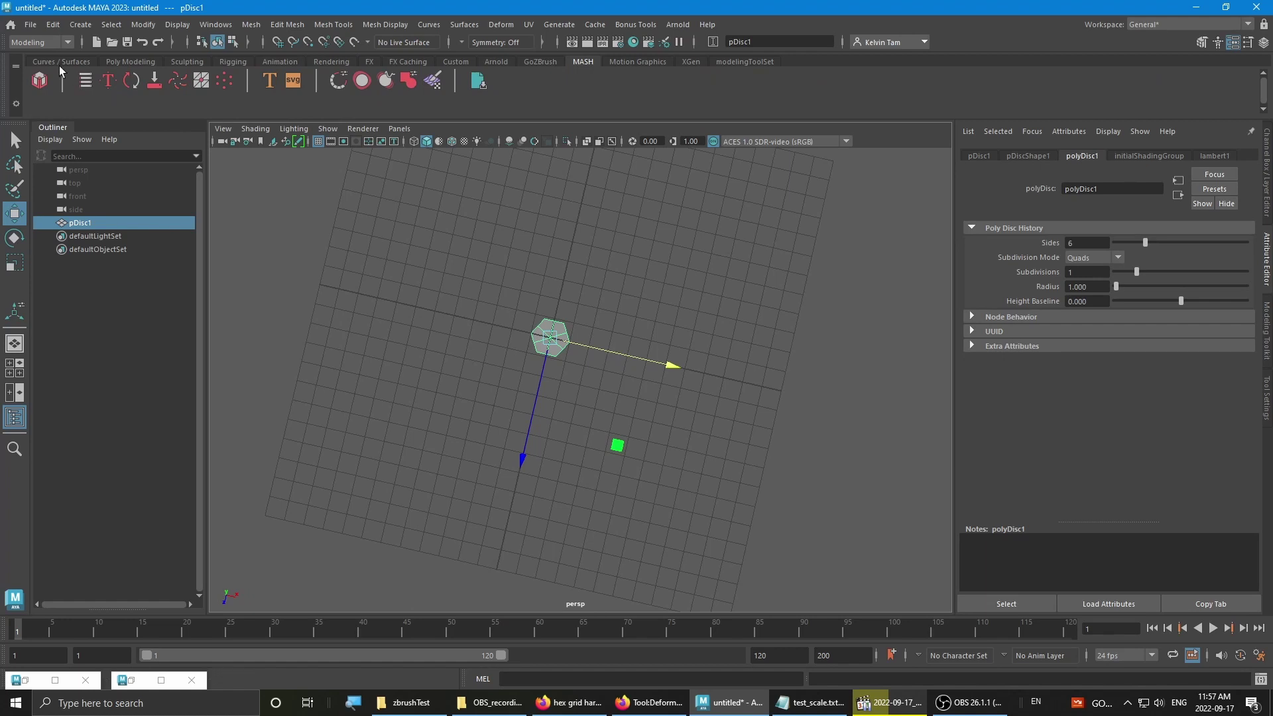
click(49, 42)
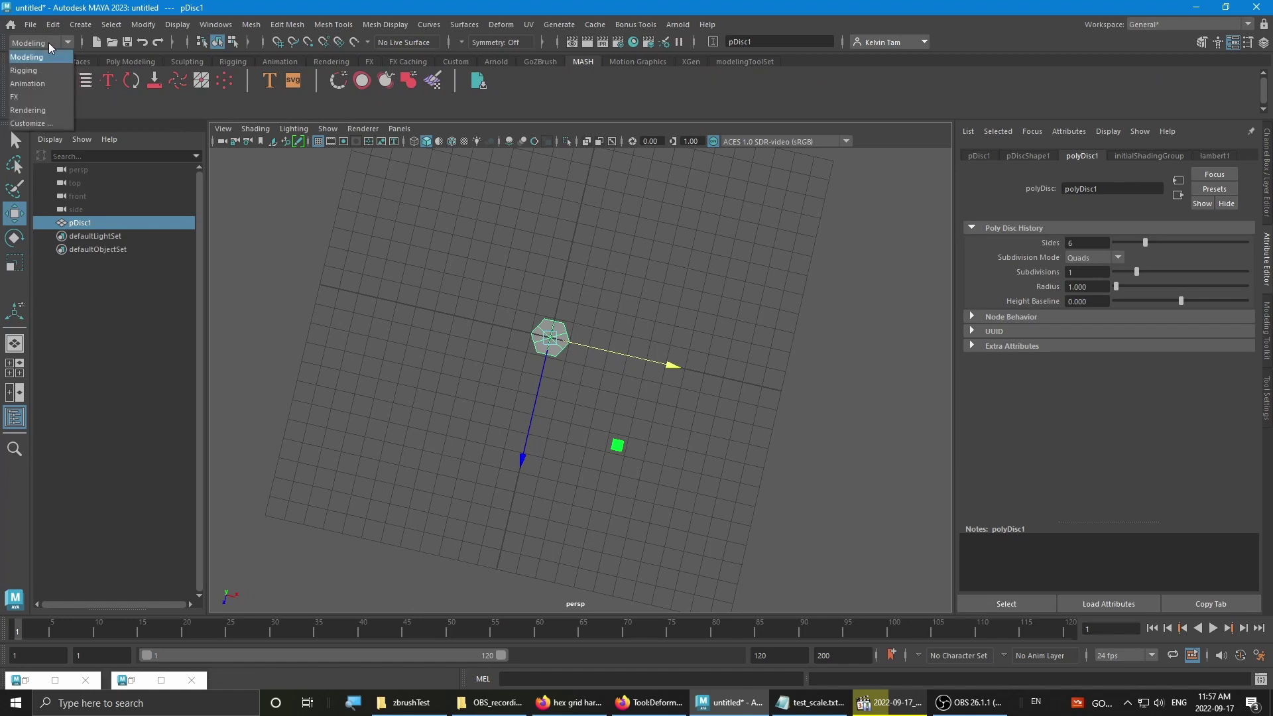
click(30, 95)
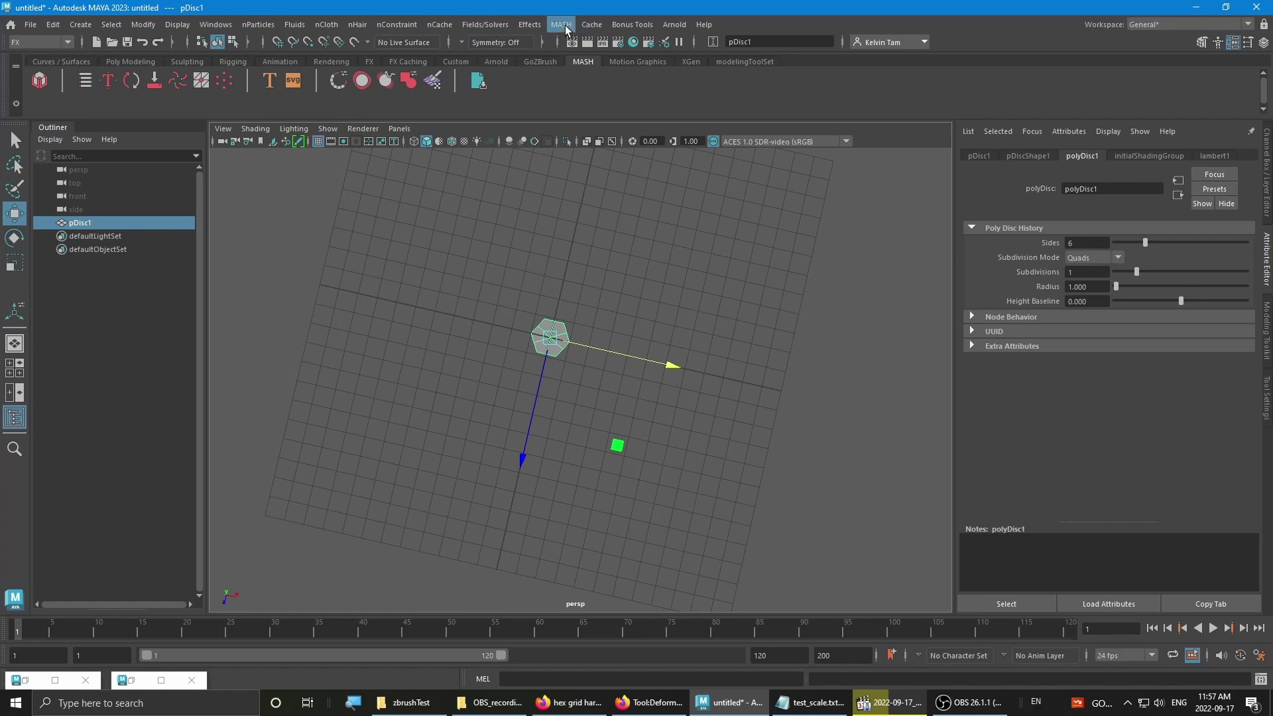
click(561, 25)
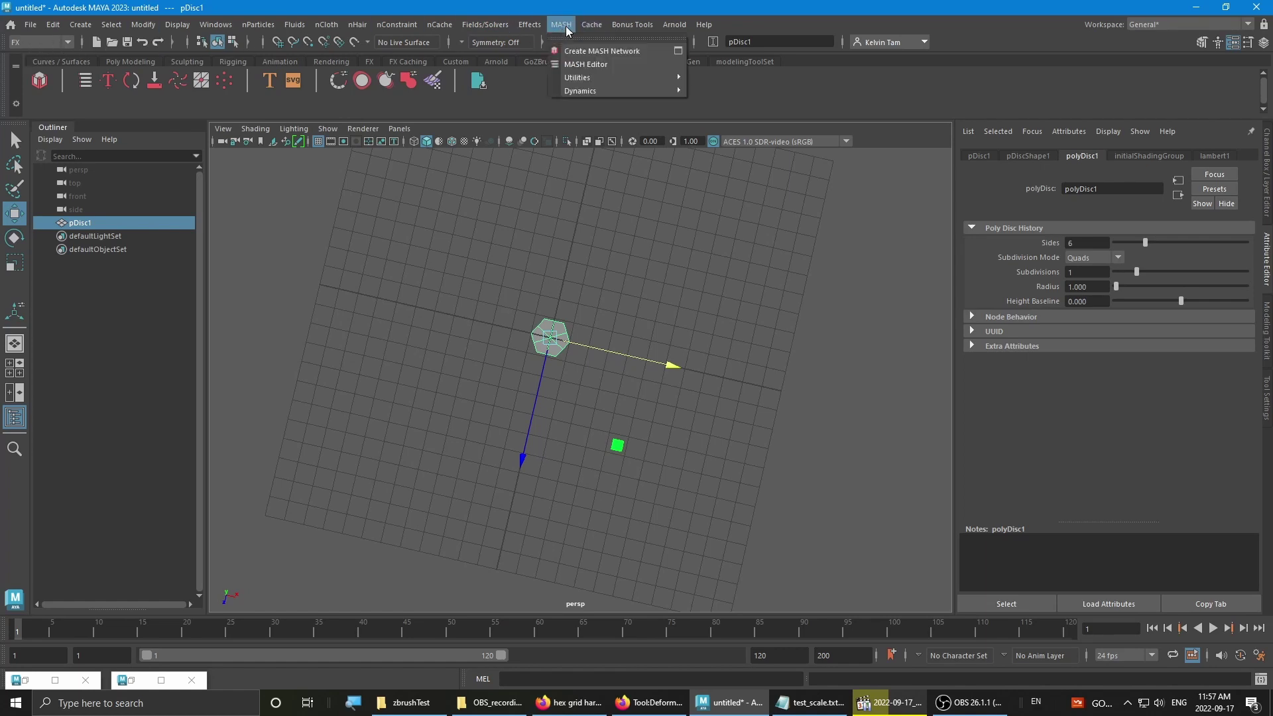
click(594, 66)
drag(233, 125, 285, 164)
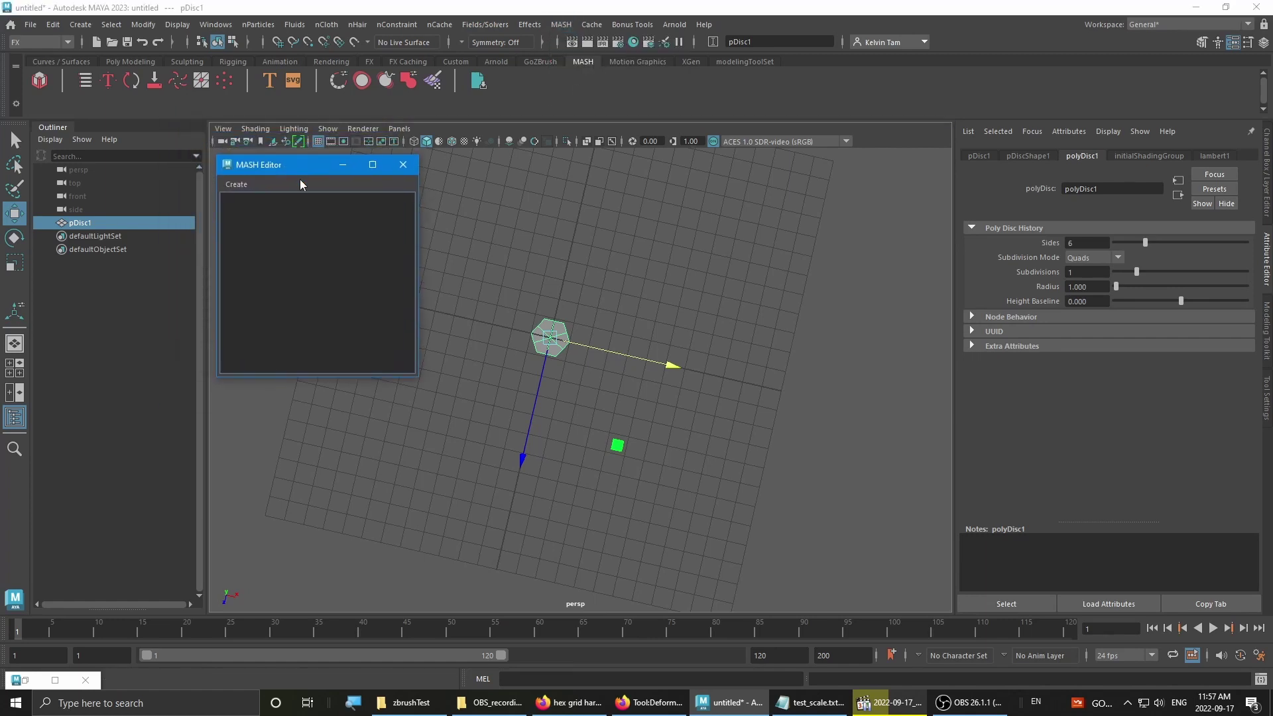
- Create a MASH network from the selected hexagon disc
click(236, 185)
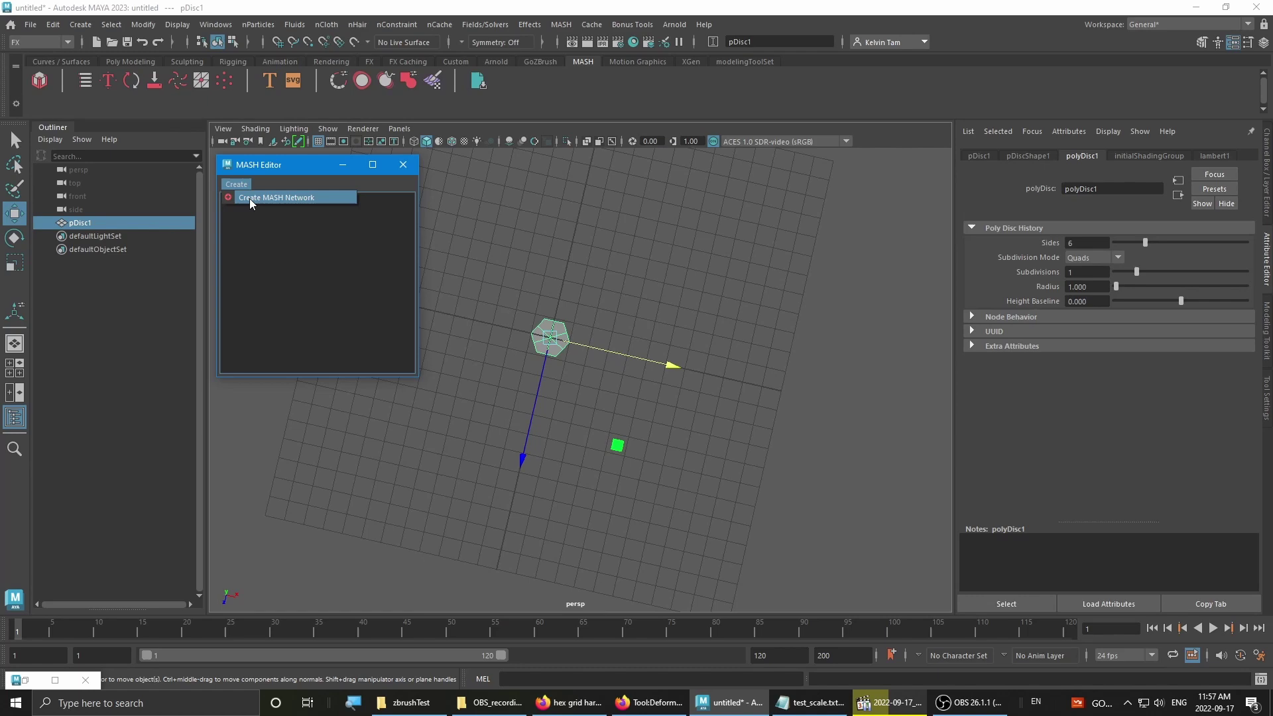
click(249, 197)
scroll(783, 370, down, 4)
alt+middle_drag(783, 369, 619, 324)
scroll(619, 324, up, 3)
alt+drag(619, 324, 587, 277)
alt+middle_drag(537, 258, 593, 321)
scroll(593, 321, up, 2)
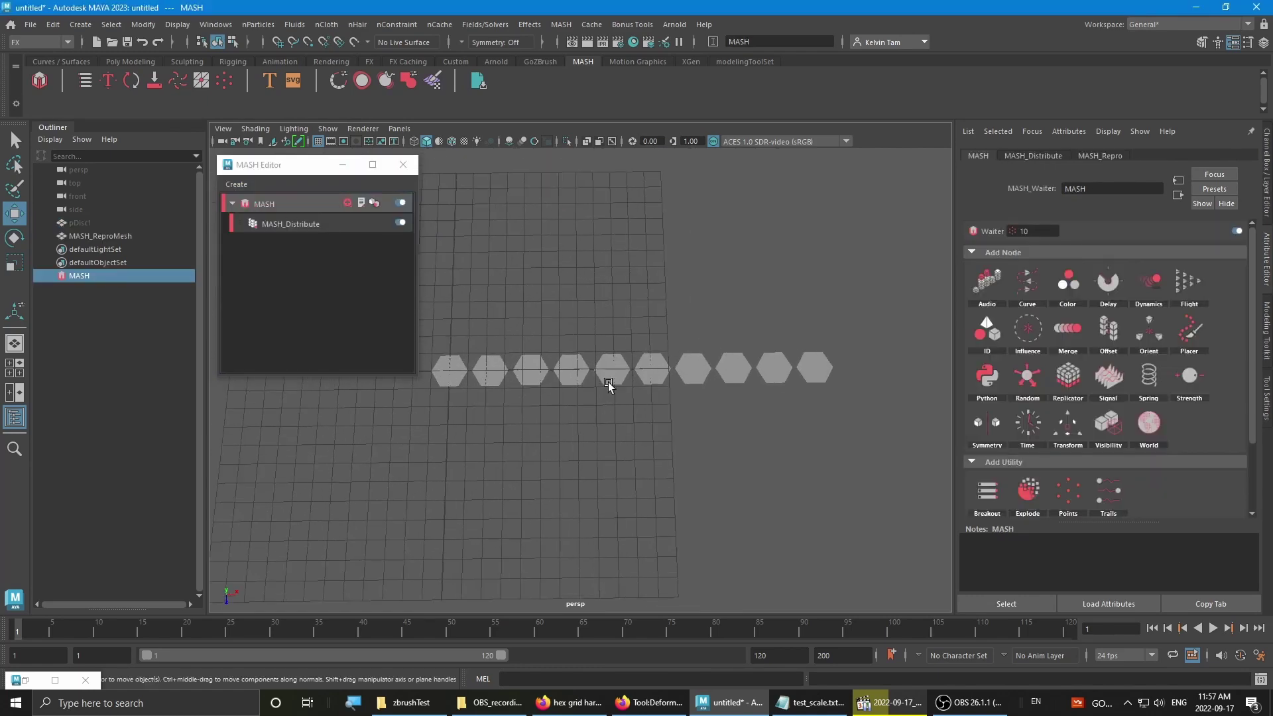
- Reduce the MASH Distribute node's Distance X to 17.813 so that neighbouring hexagon corners meet
click(1045, 157)
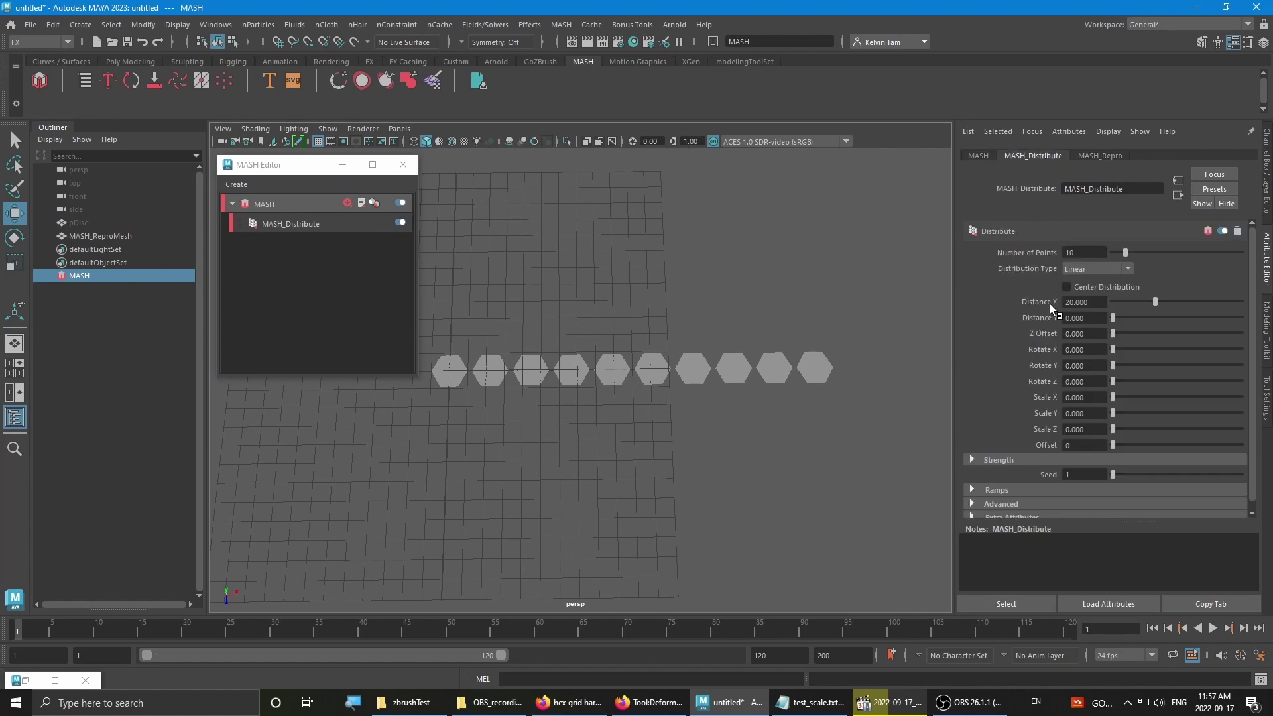
alt+drag(696, 394, 734, 342)
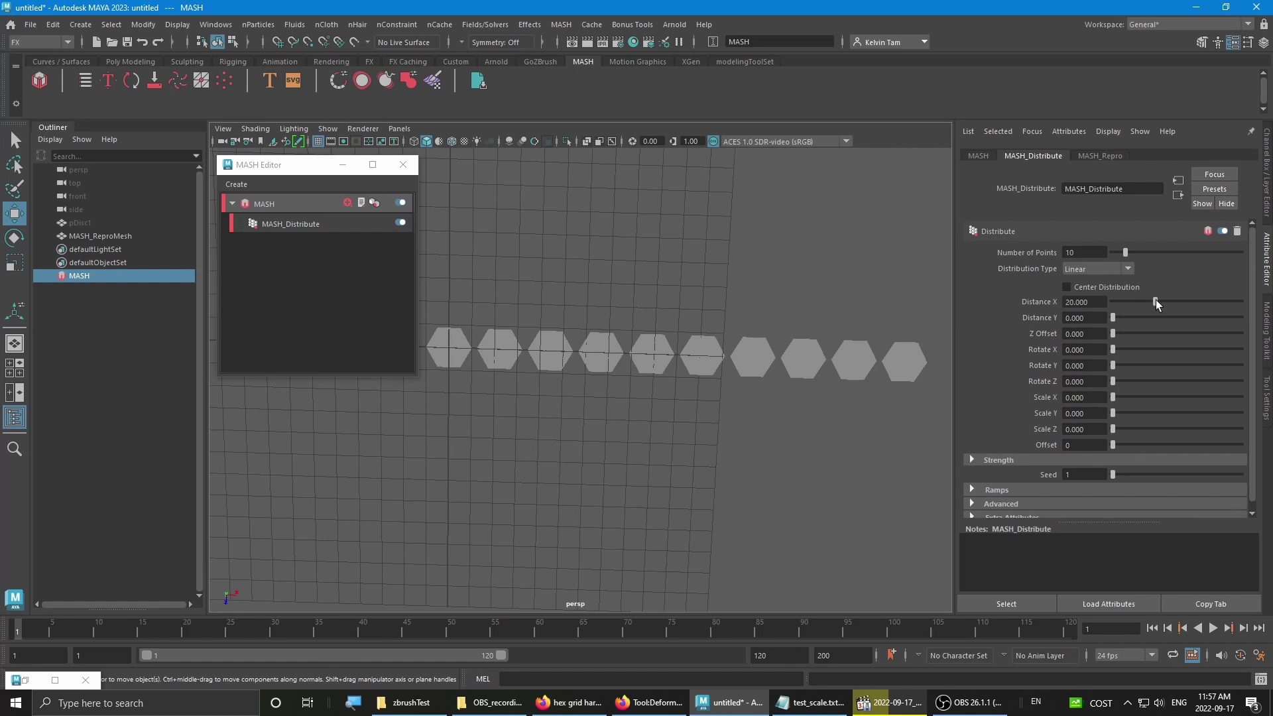
drag(1155, 299, 1149, 301)
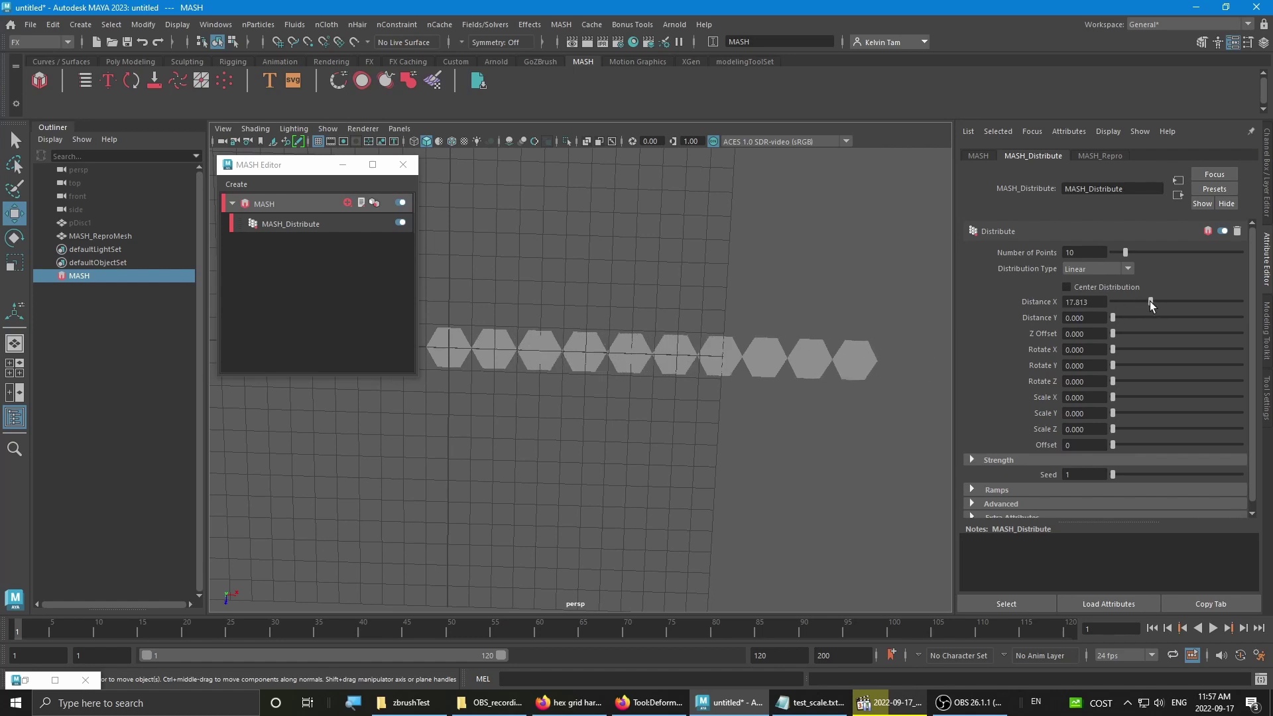
alt+drag(722, 389, 694, 358)
alt+right_drag(694, 358, 841, 356)
alt+middle_drag(841, 356, 616, 353)
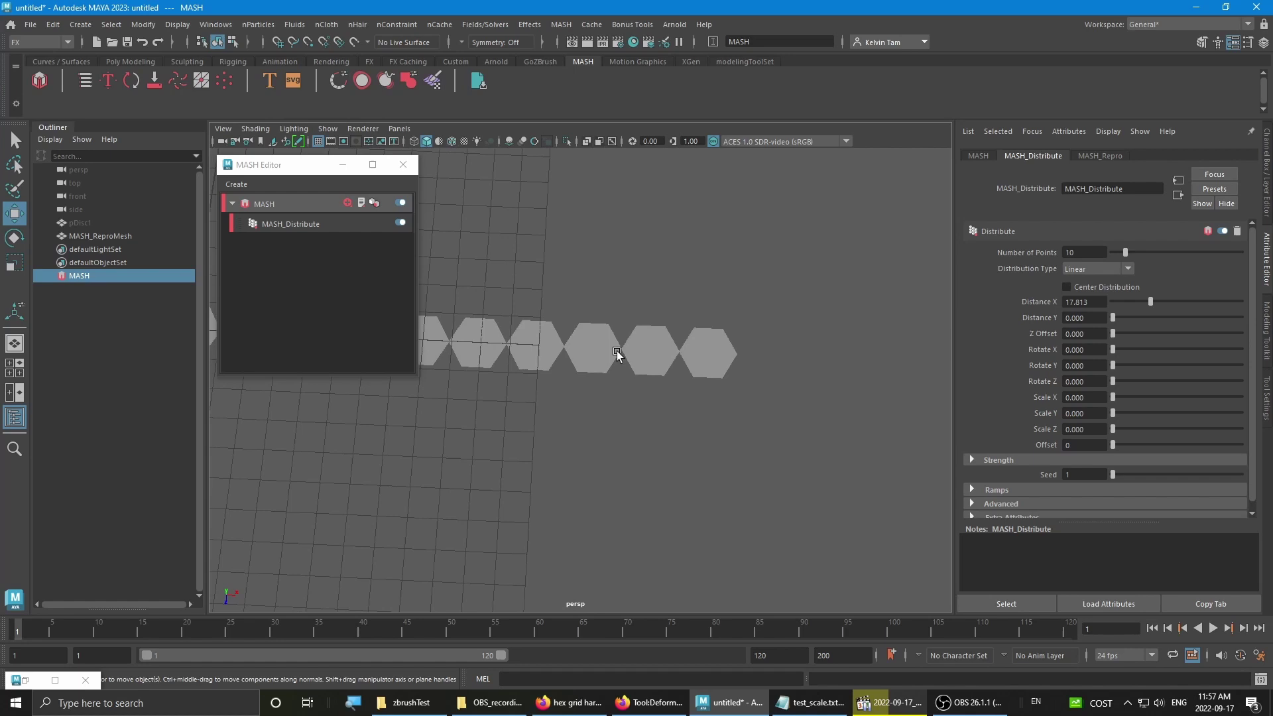
alt+right_drag(616, 353, 850, 390)
alt+right_drag(823, 321, 988, 399)
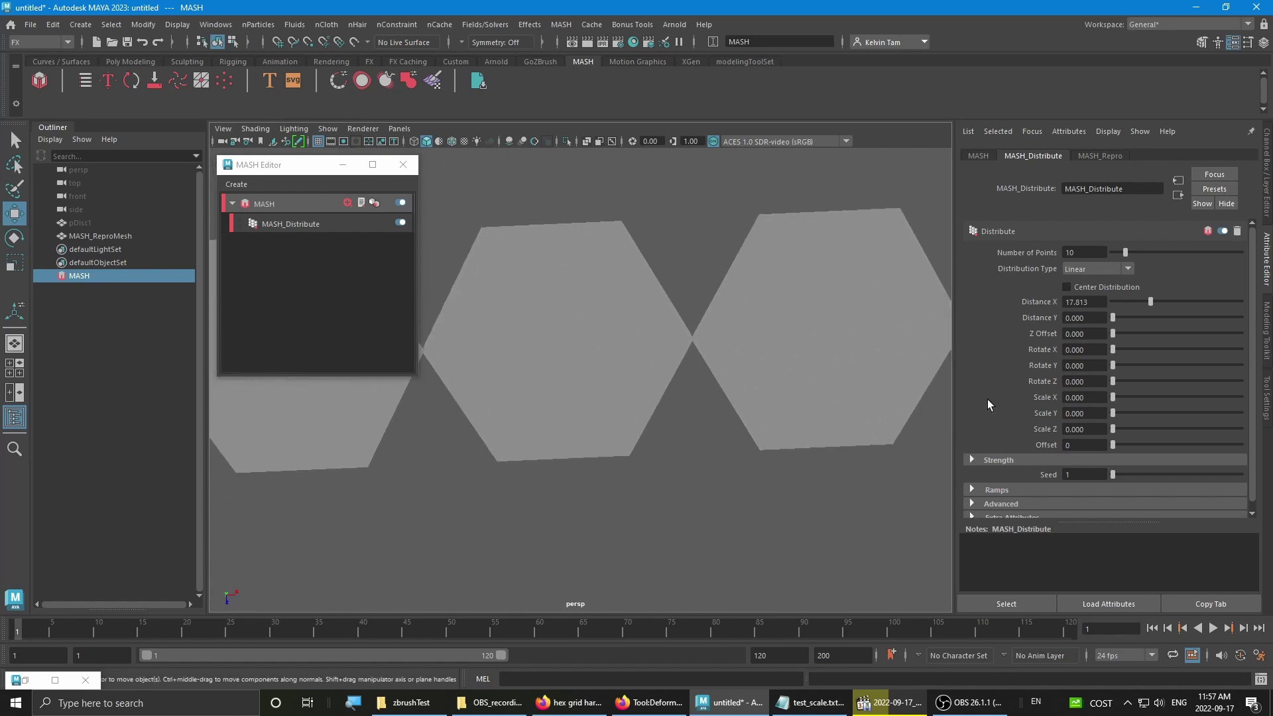
drag(1150, 301, 1150, 301)
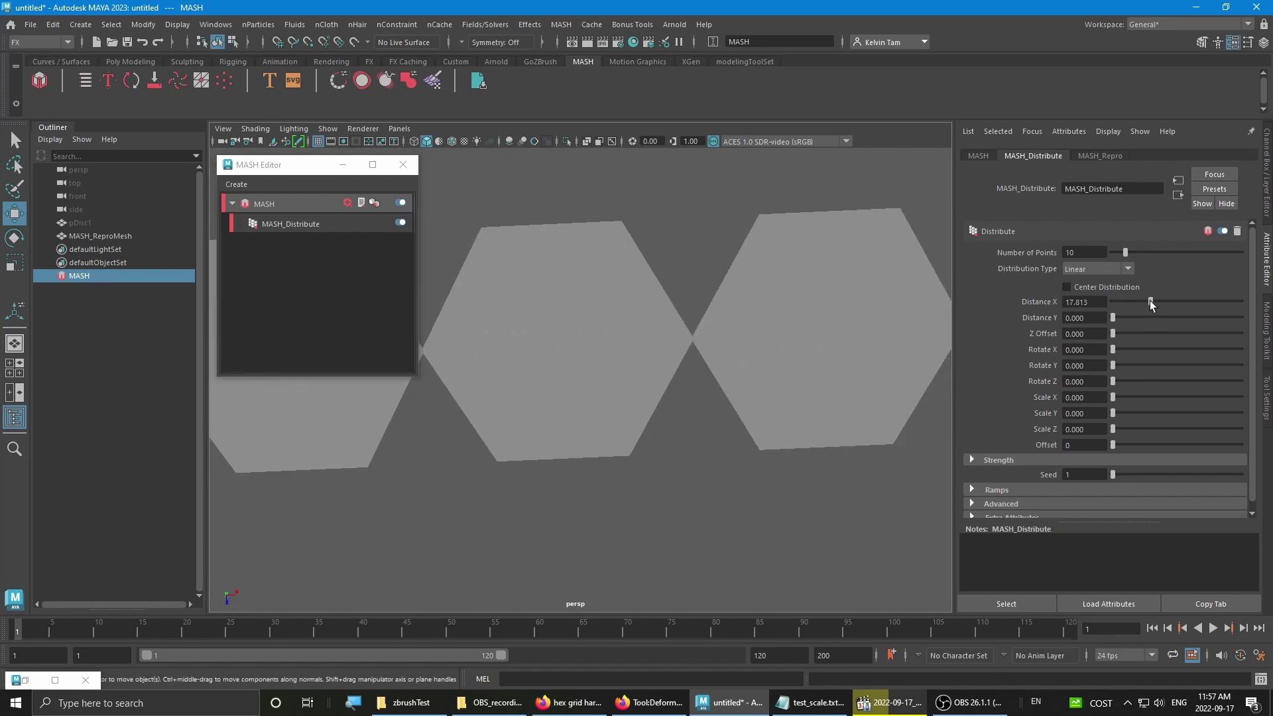
- Show wireframe on the shaded hexagons and fine-tune the Distribute node's Distance X to 17.913
click(451, 140)
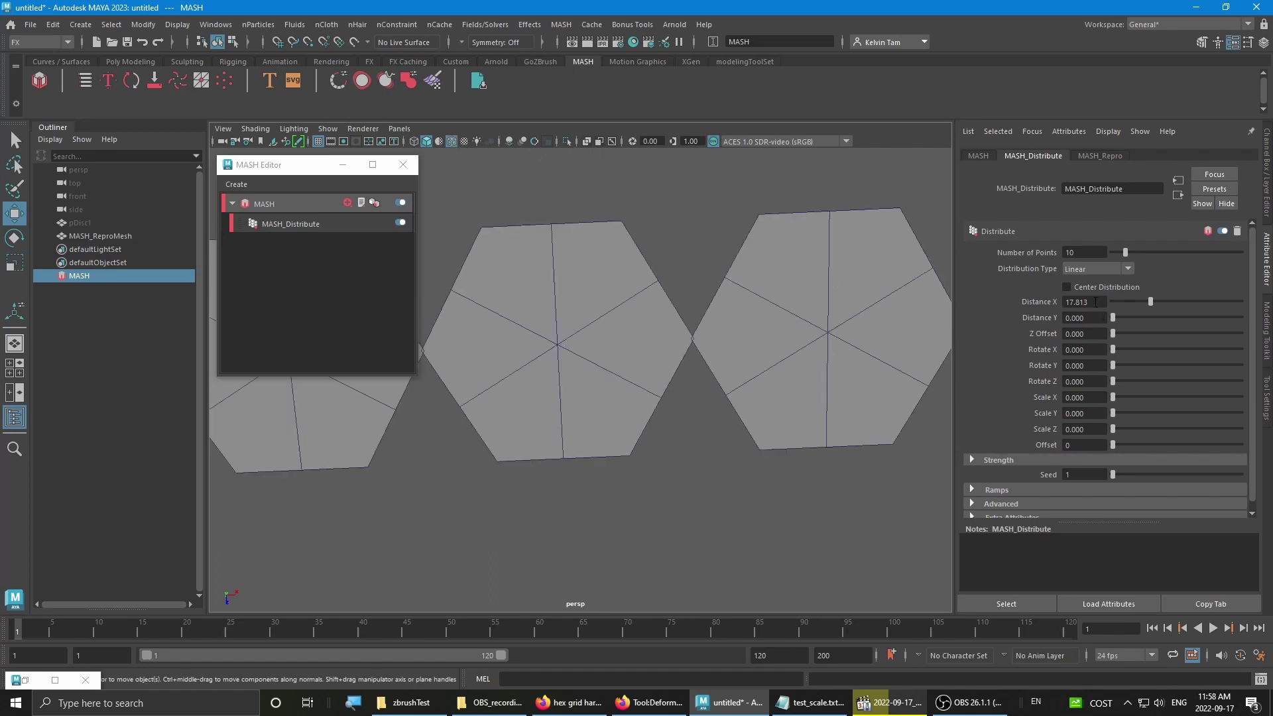
ctrl+drag(1094, 302, 1101, 293)
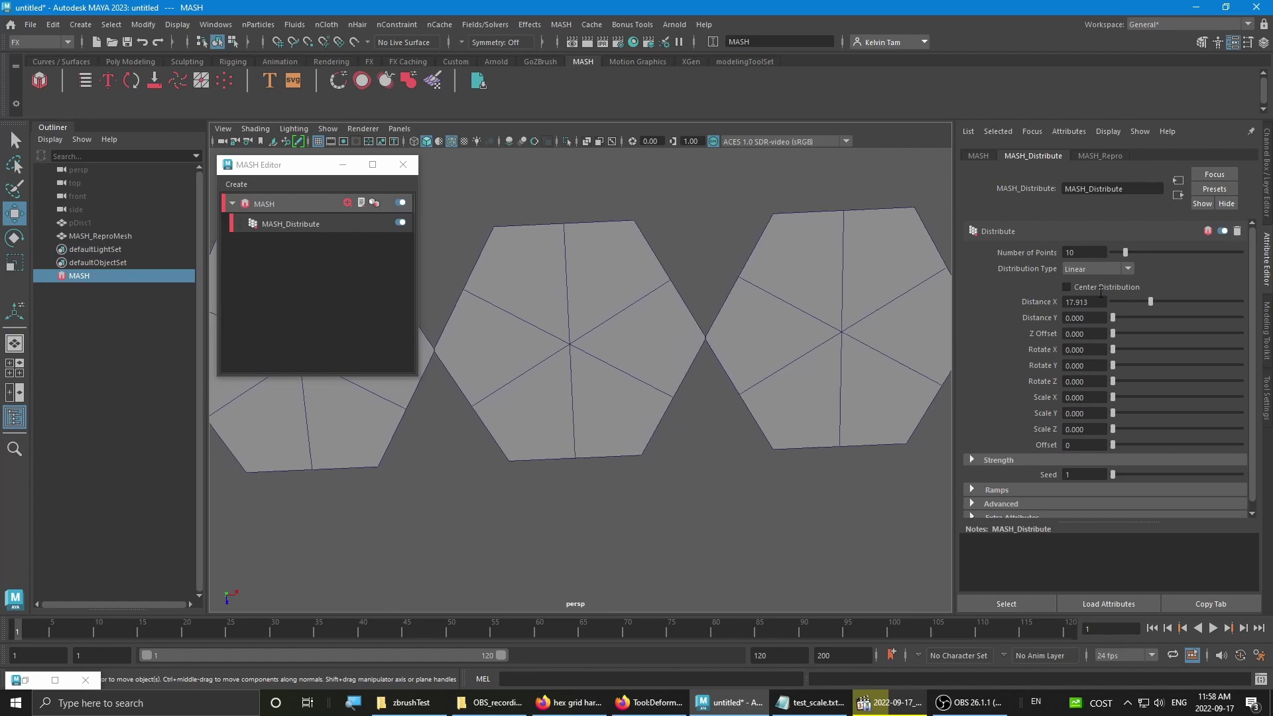
scroll(802, 369, down, 6)
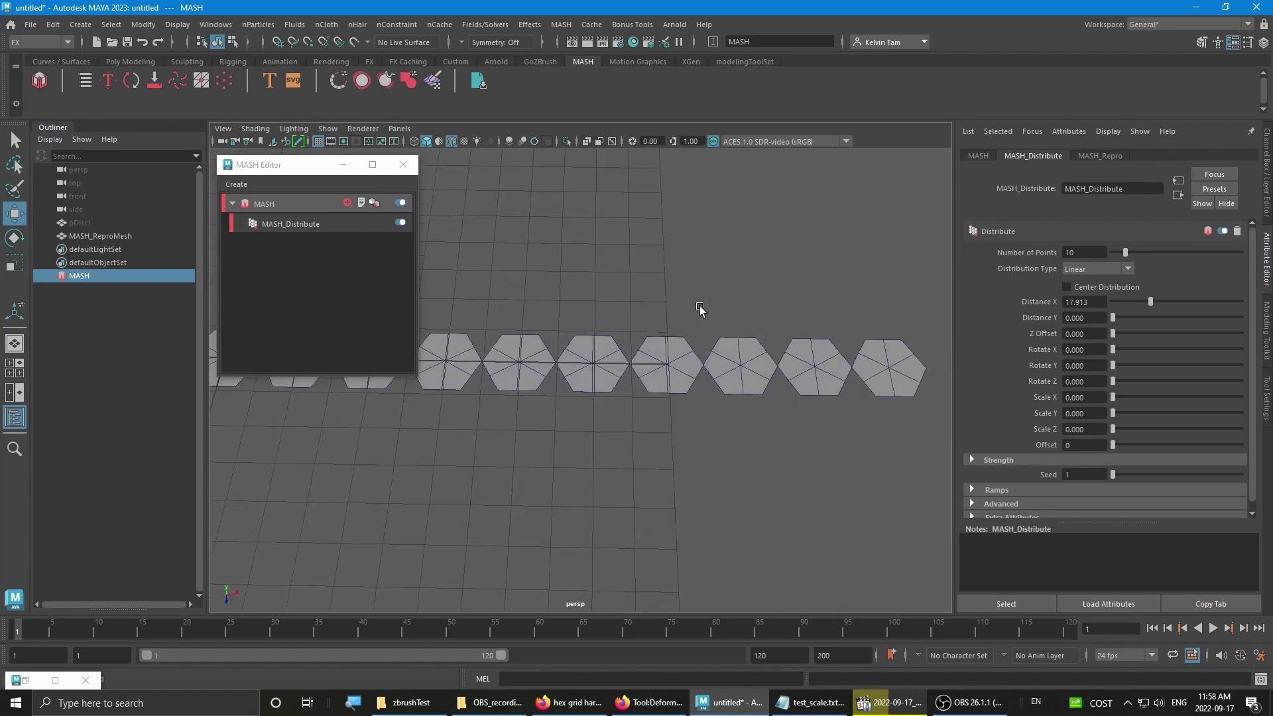
- Hide the viewport grid to leave only the row of hexagons displayed
scroll(699, 307, down, 3)
alt+middle_drag(700, 307, 782, 321)
click(317, 141)
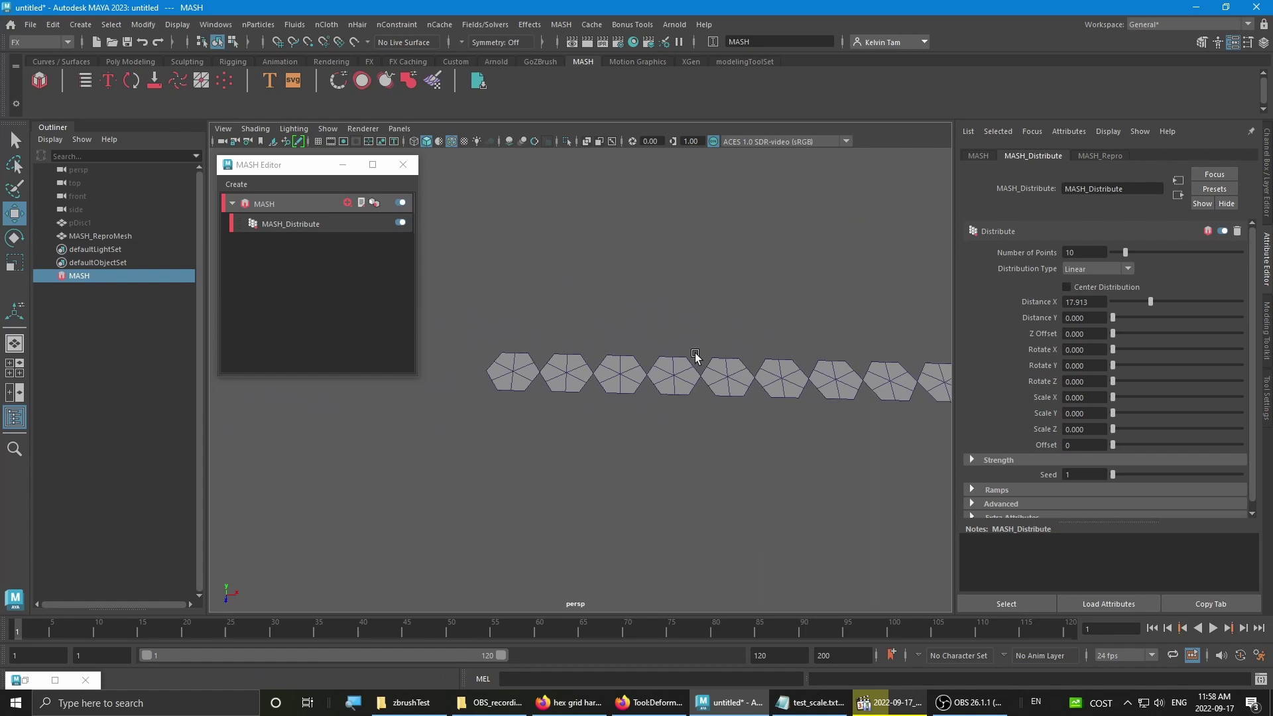
alt+drag(695, 356, 662, 371)
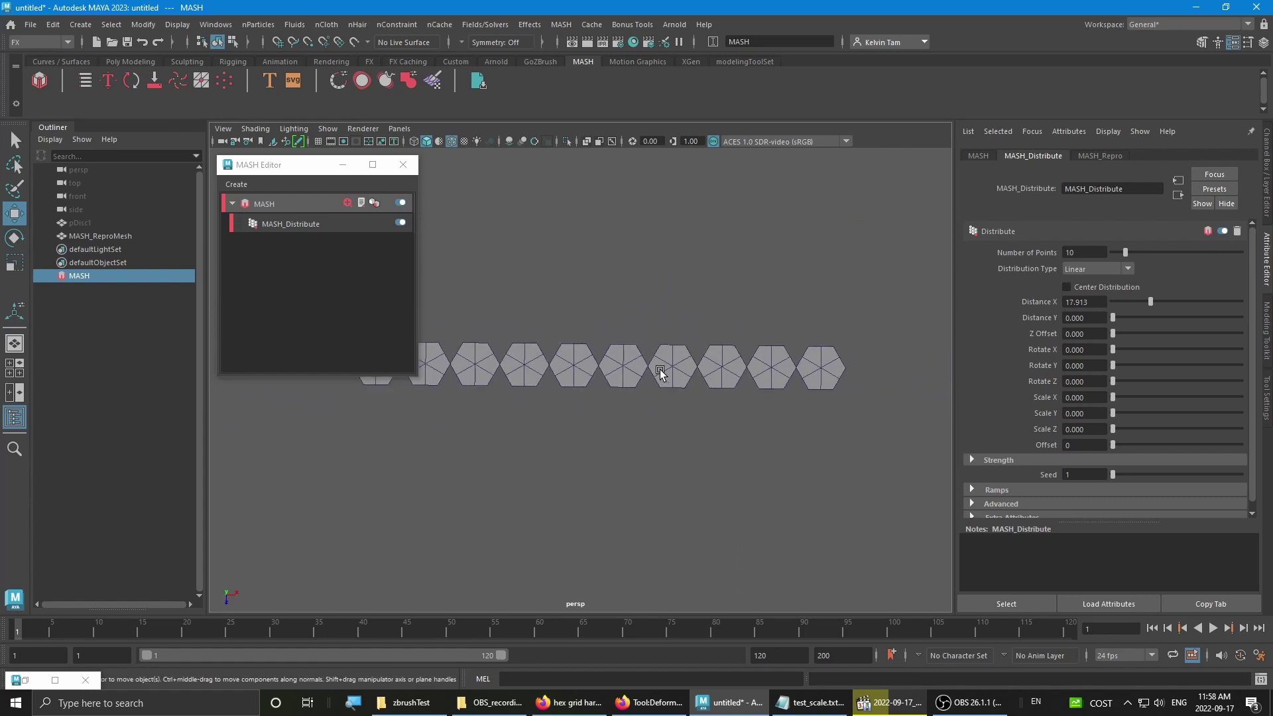
- Add an Offset node to the MASH network of the hexagon row
click(610, 365)
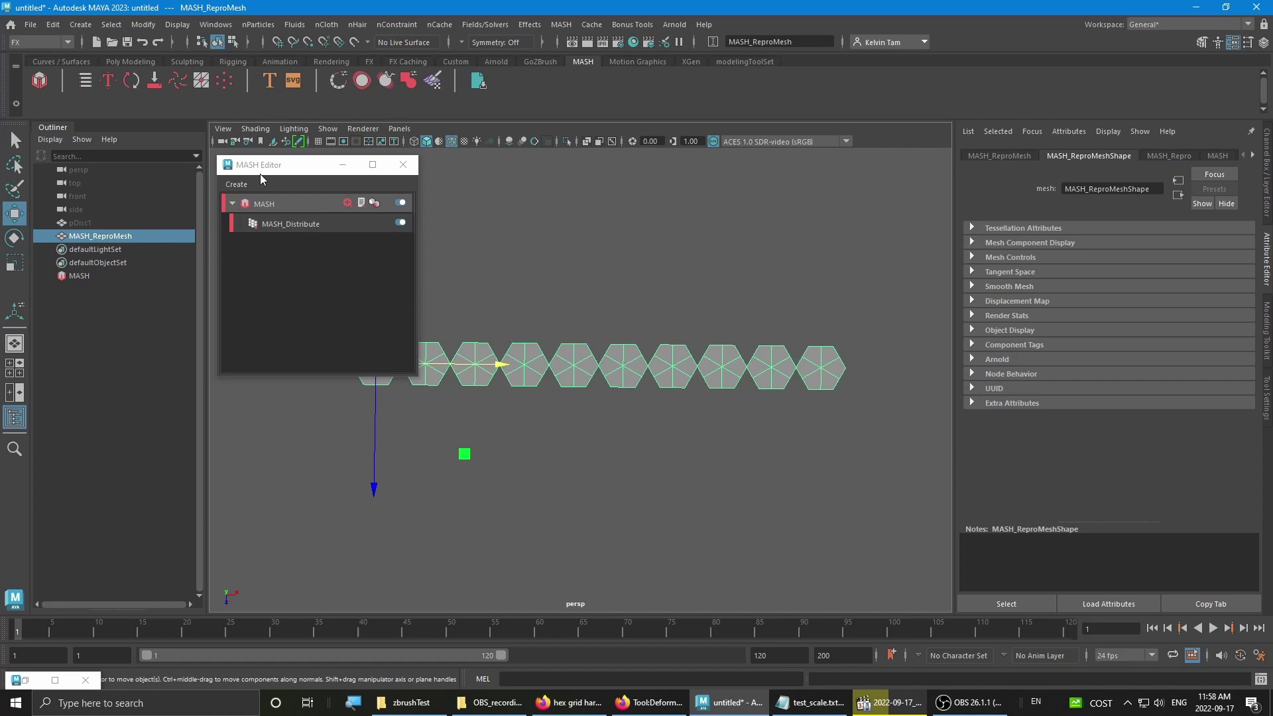
click(282, 224)
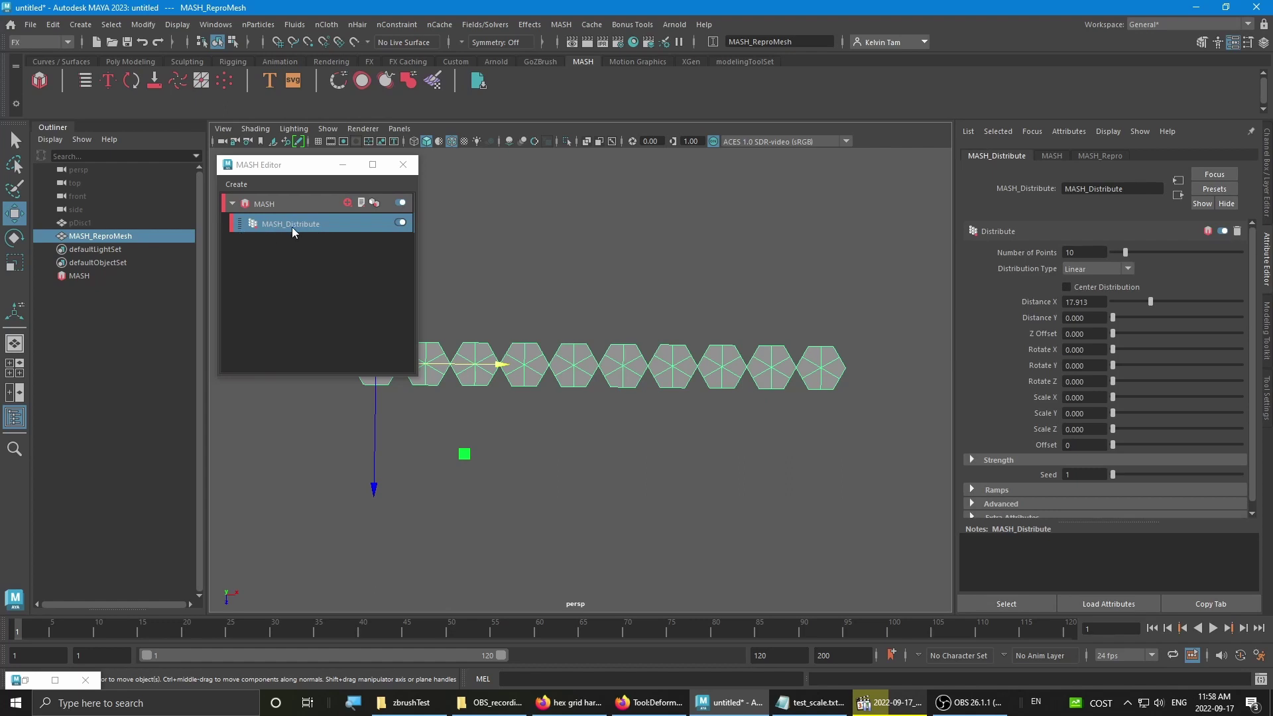
click(291, 207)
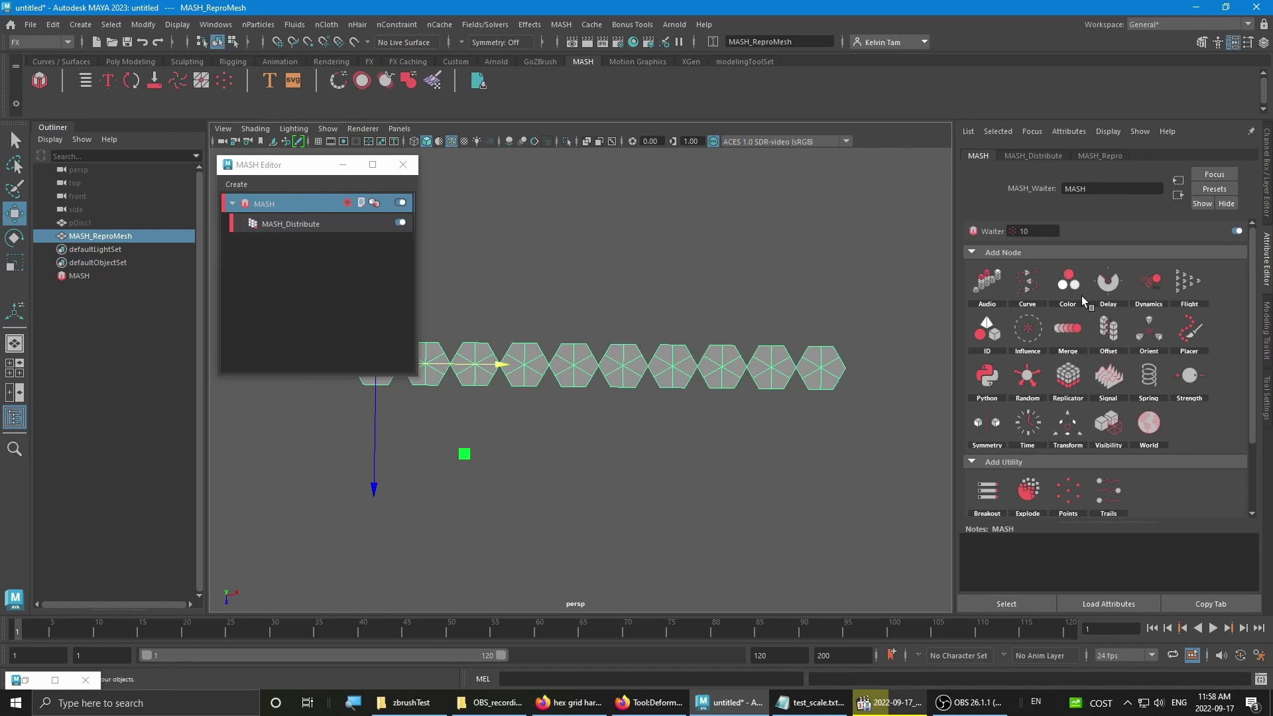
click(1112, 335)
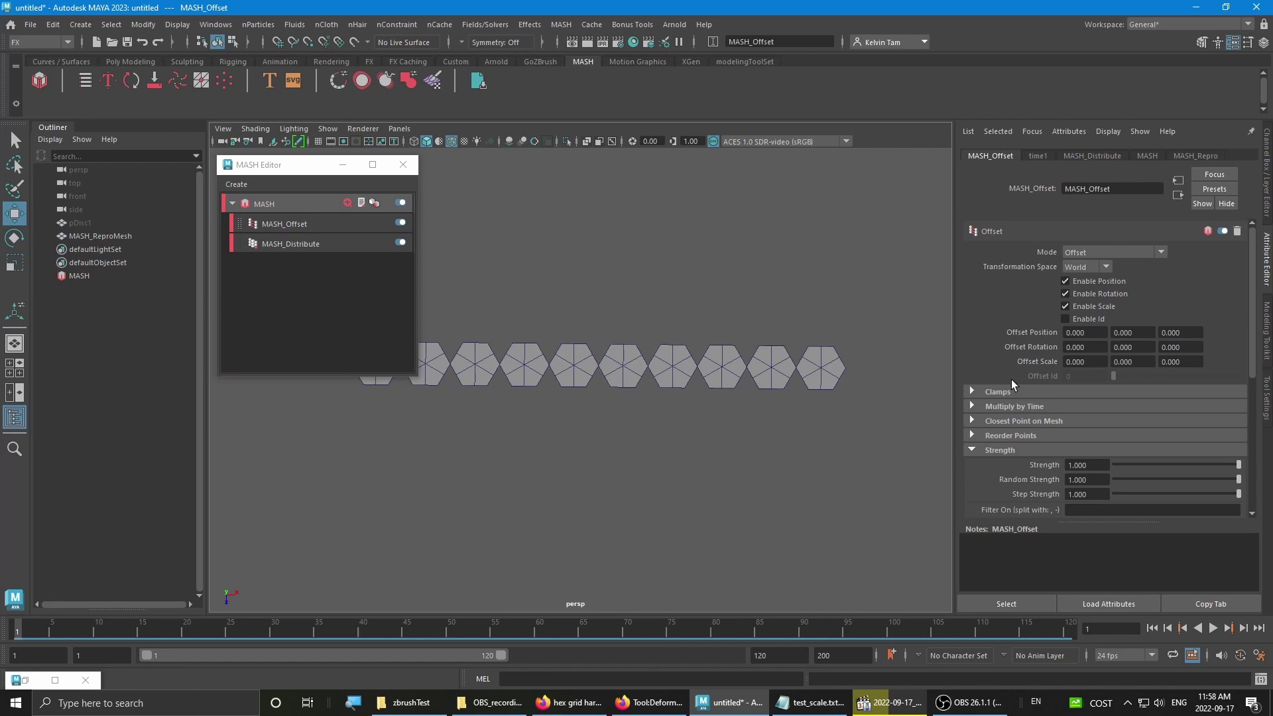
- Rotate every hexagon by setting the MASH Offset node's Y offset rotation to 90
alt+middle_drag(631, 368, 742, 399)
scroll(742, 399, up, 1)
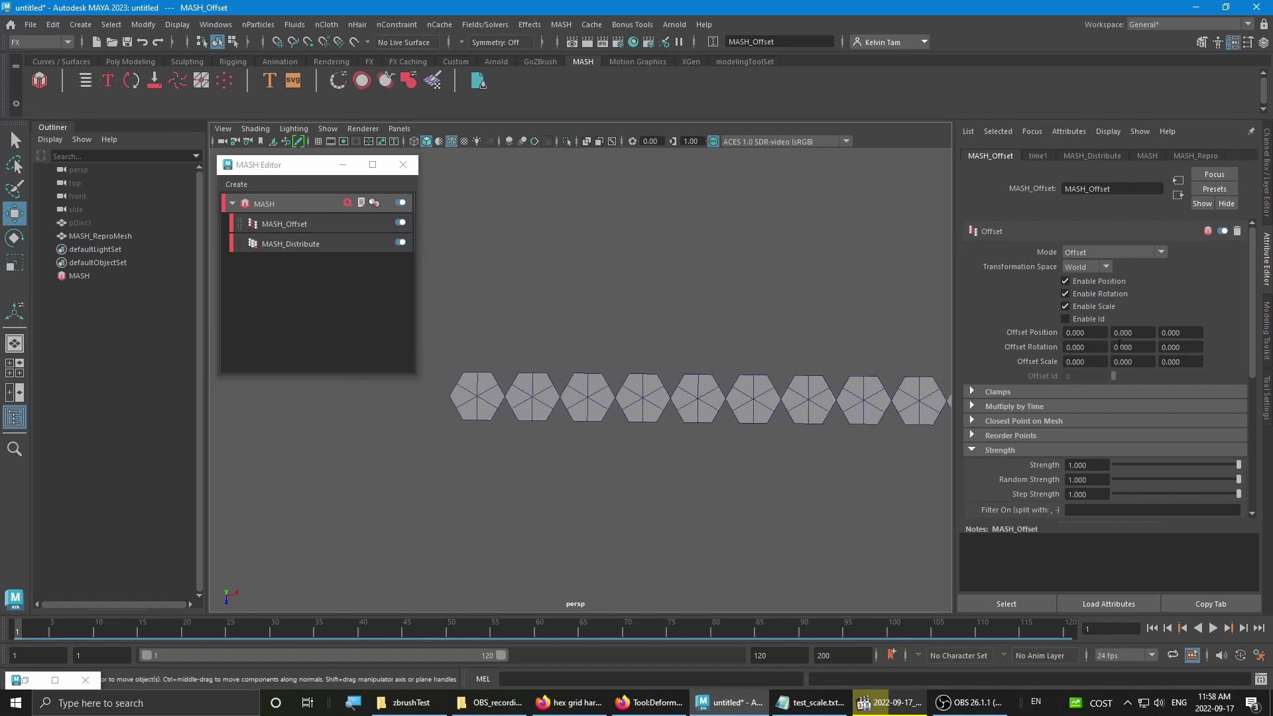
click(1150, 350)
text(90)
key(Return)
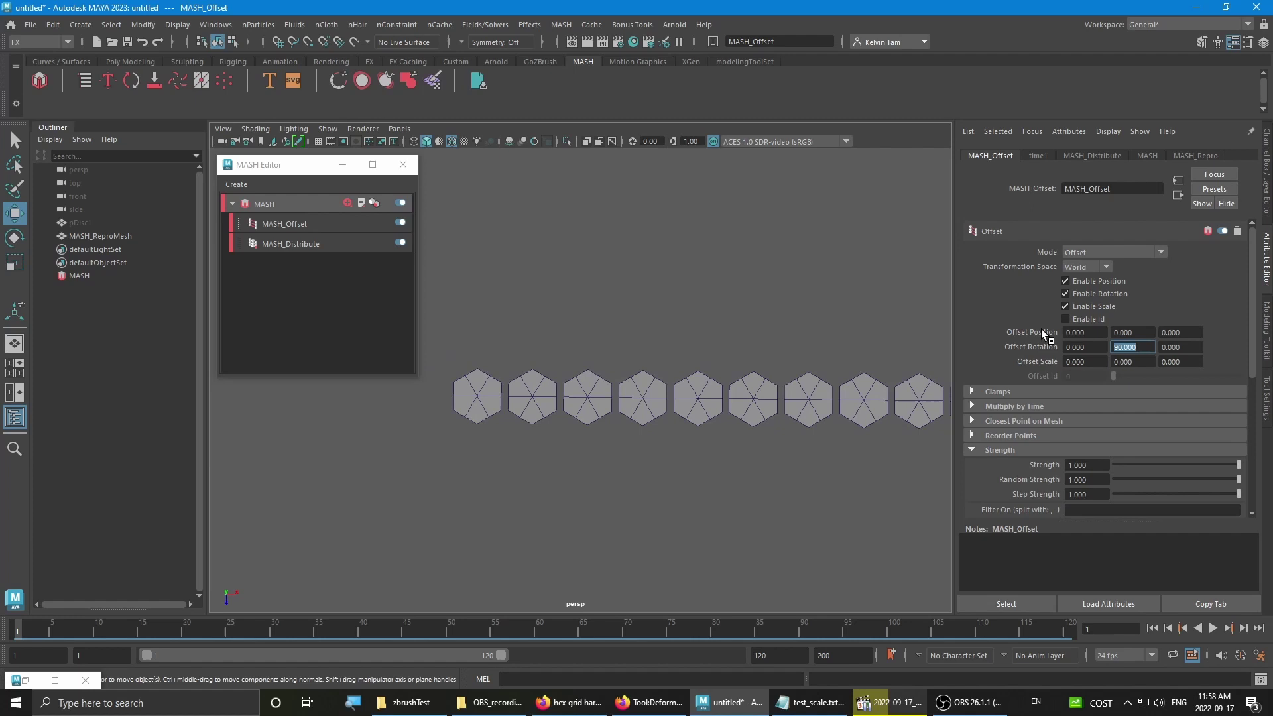
alt+middle_drag(572, 401, 622, 359)
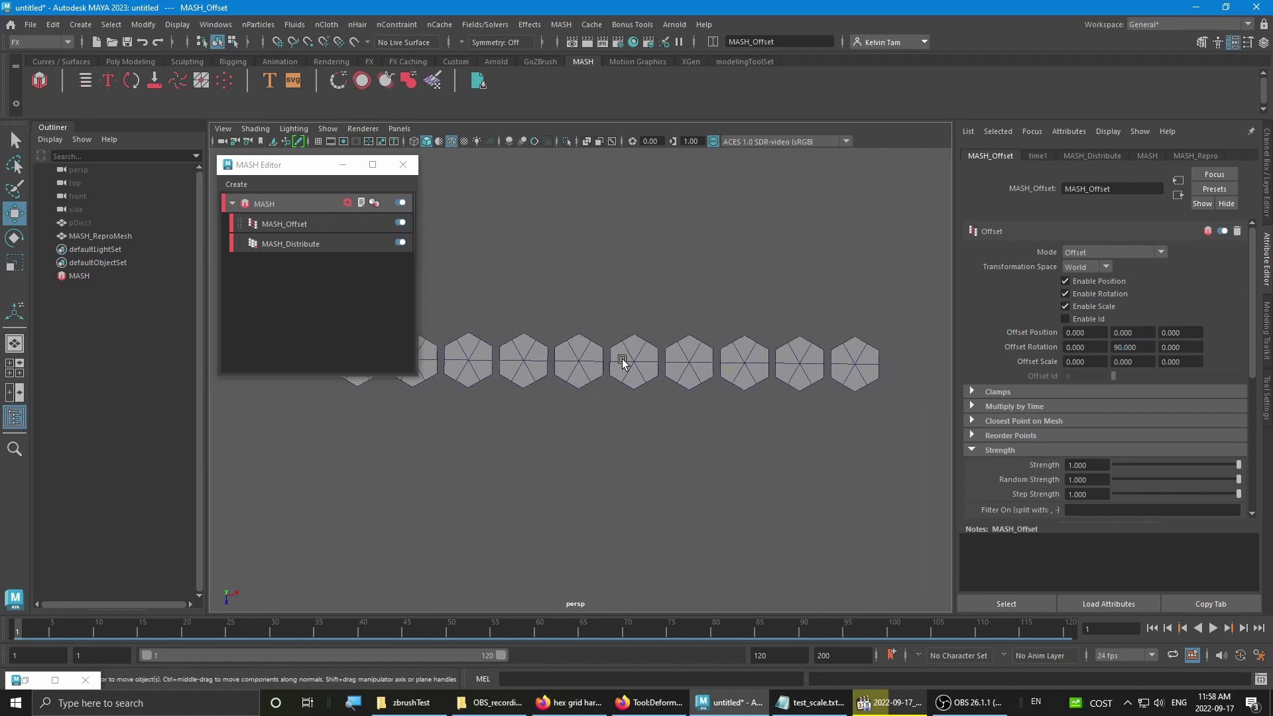
- Reduce the MASH Distribute node's Distance X to 15.625 so that the rotated hexagons sit edge to edge
click(1079, 155)
alt+middle_drag(697, 363, 787, 374)
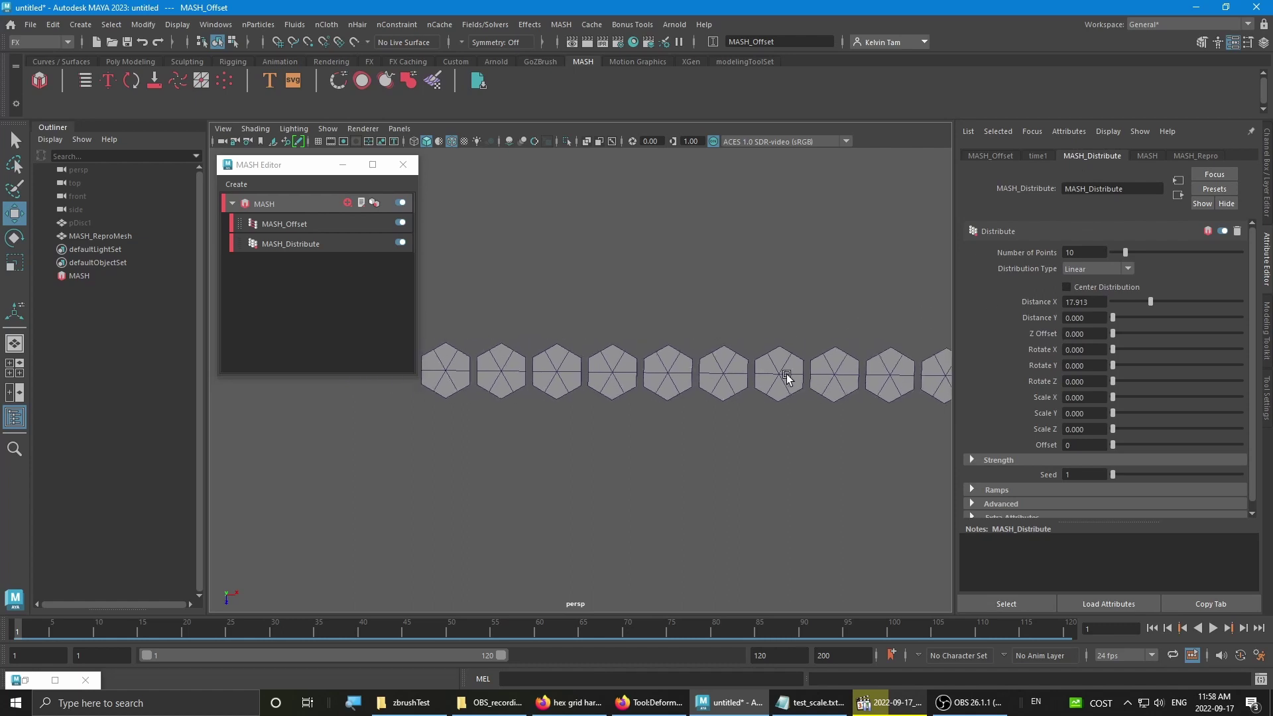
scroll(786, 375, up, 1)
drag(1149, 305, 1144, 302)
scroll(864, 421, down, 2)
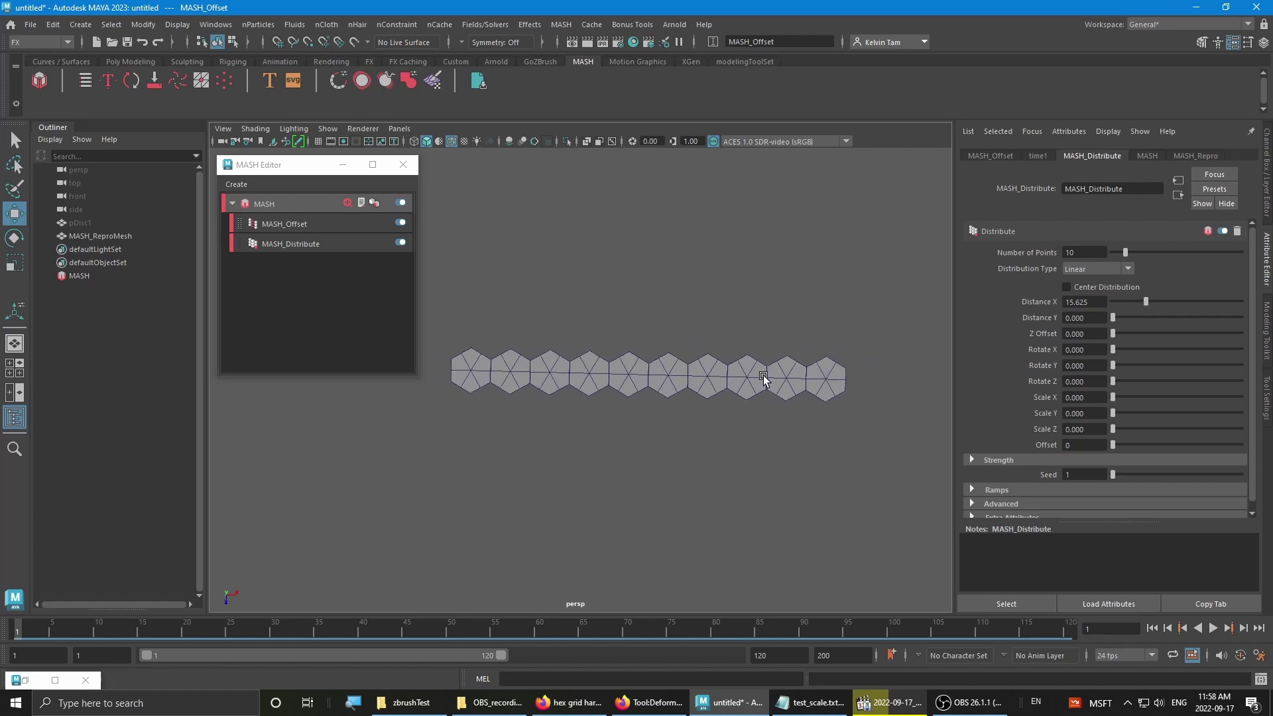
click(730, 368)
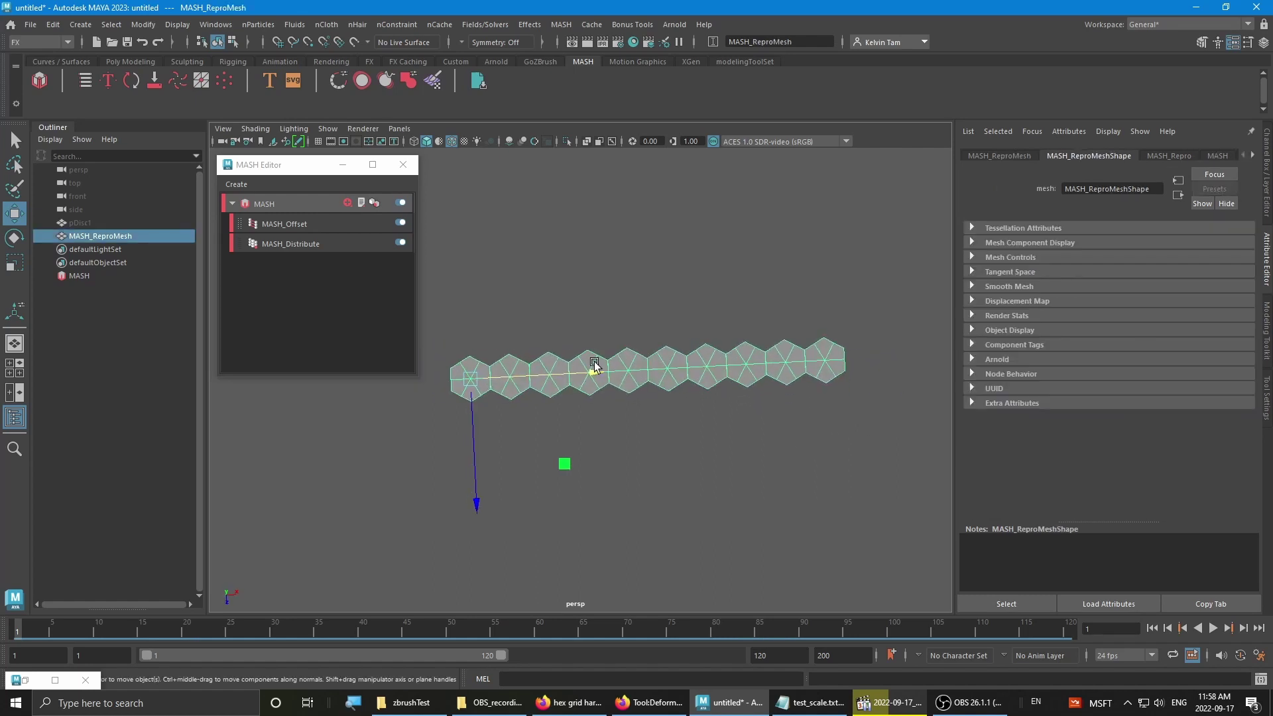
scroll(590, 369, up, 1)
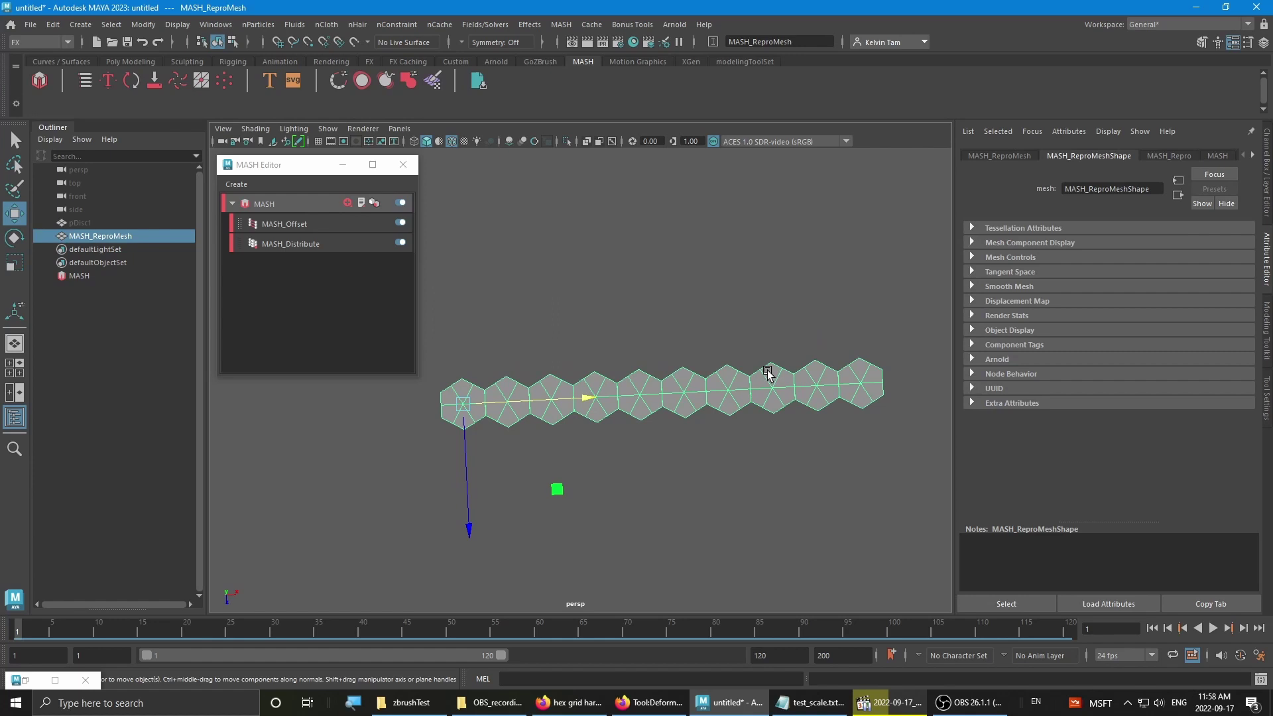
- Add a Replicator node to the MASH network and set its replicants to 1 for a second hexagon row
click(296, 207)
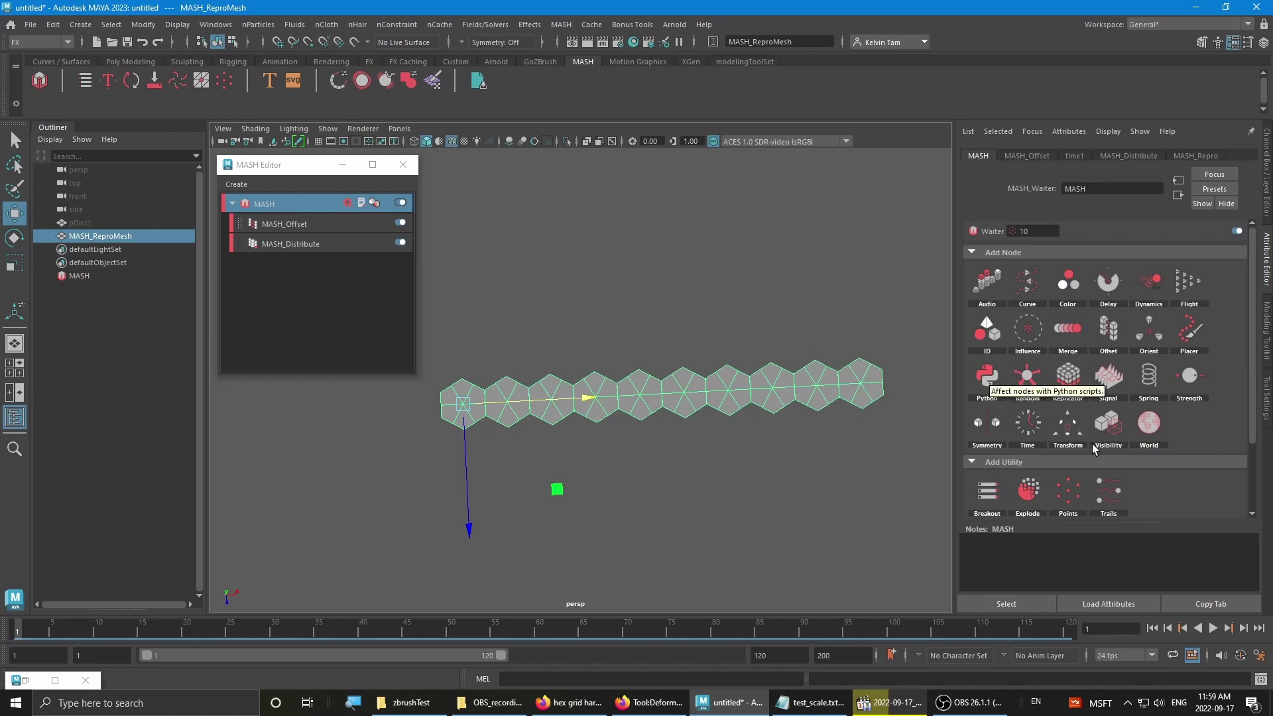
right_click(1077, 375)
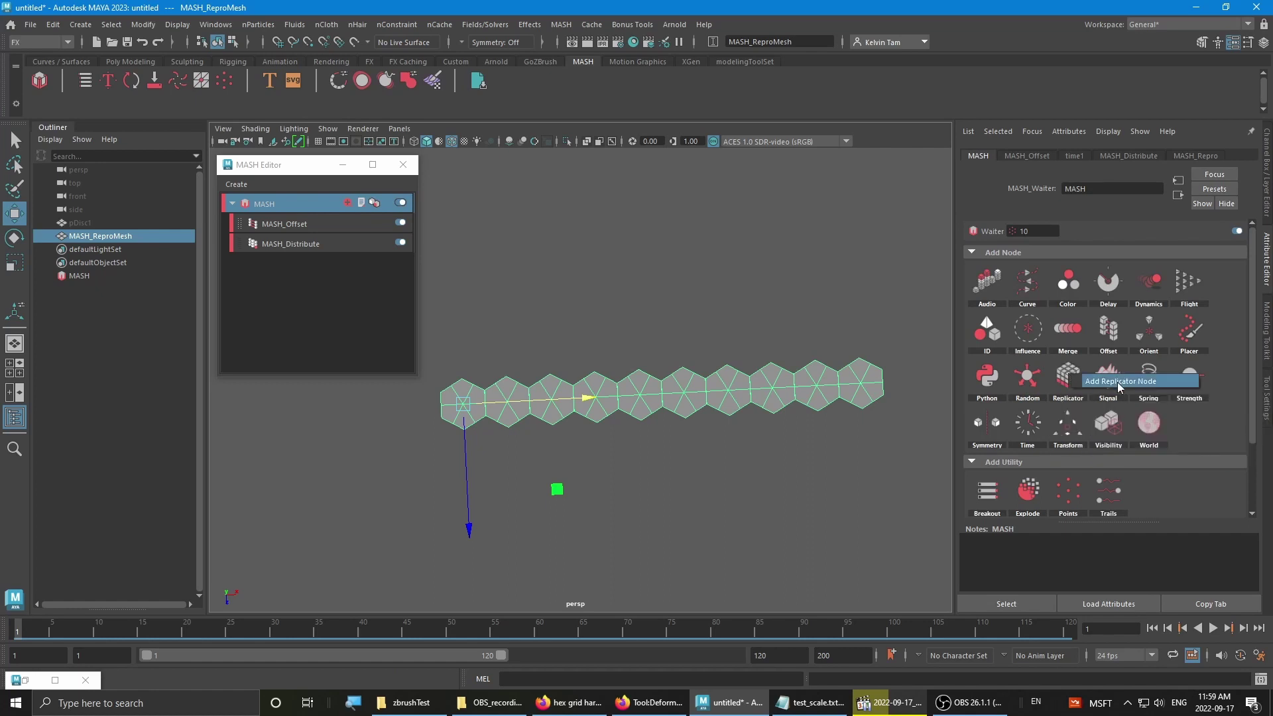
click(1116, 383)
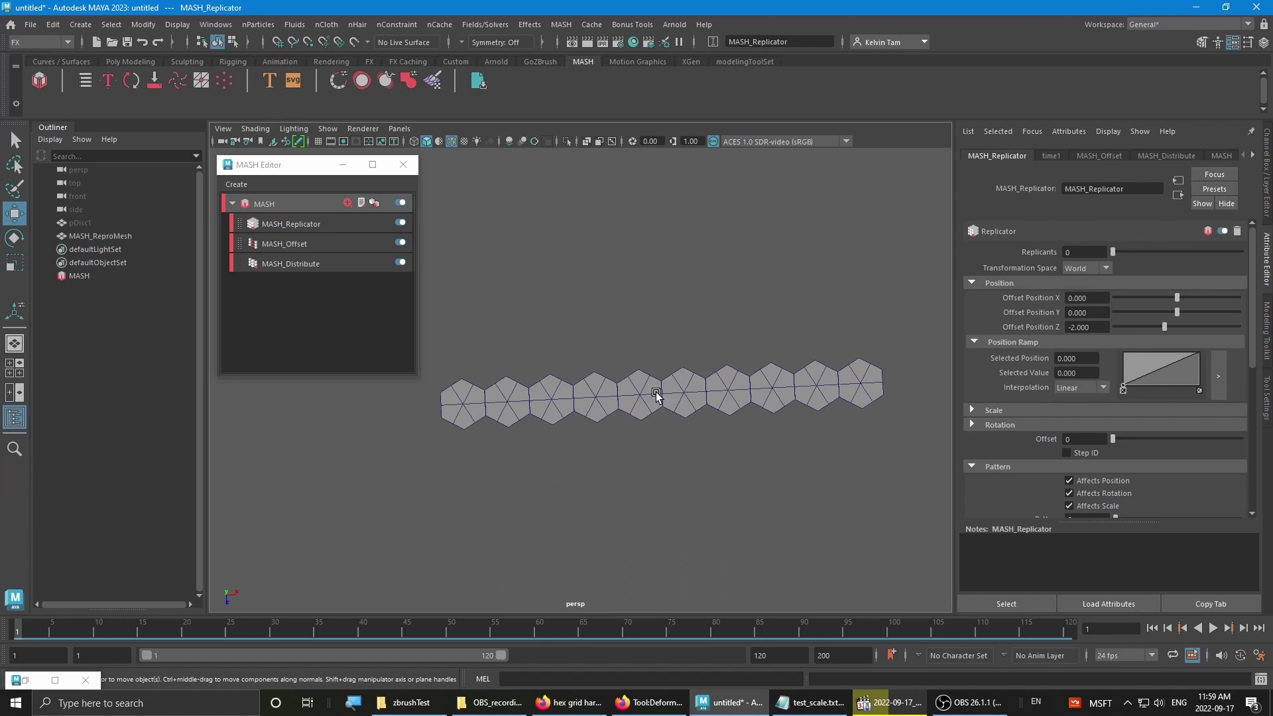
alt+middle_drag(735, 399, 701, 407)
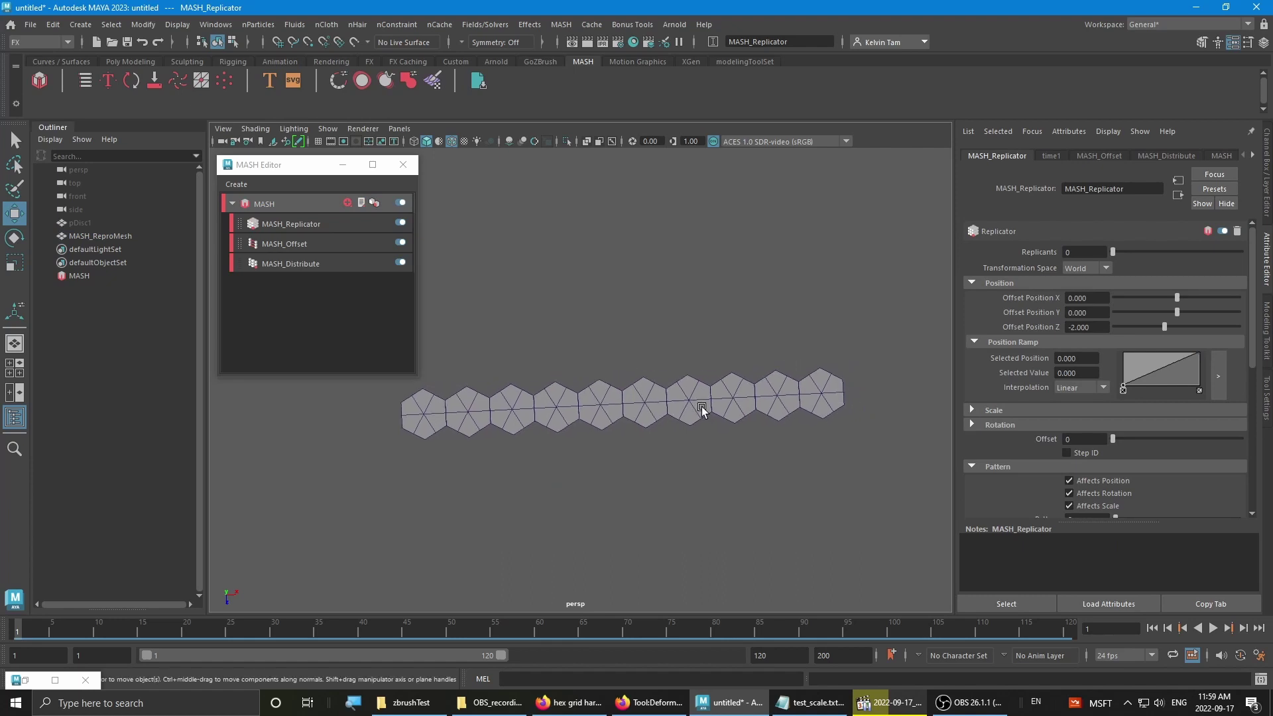
click(1081, 252)
text(1)
key(Return)
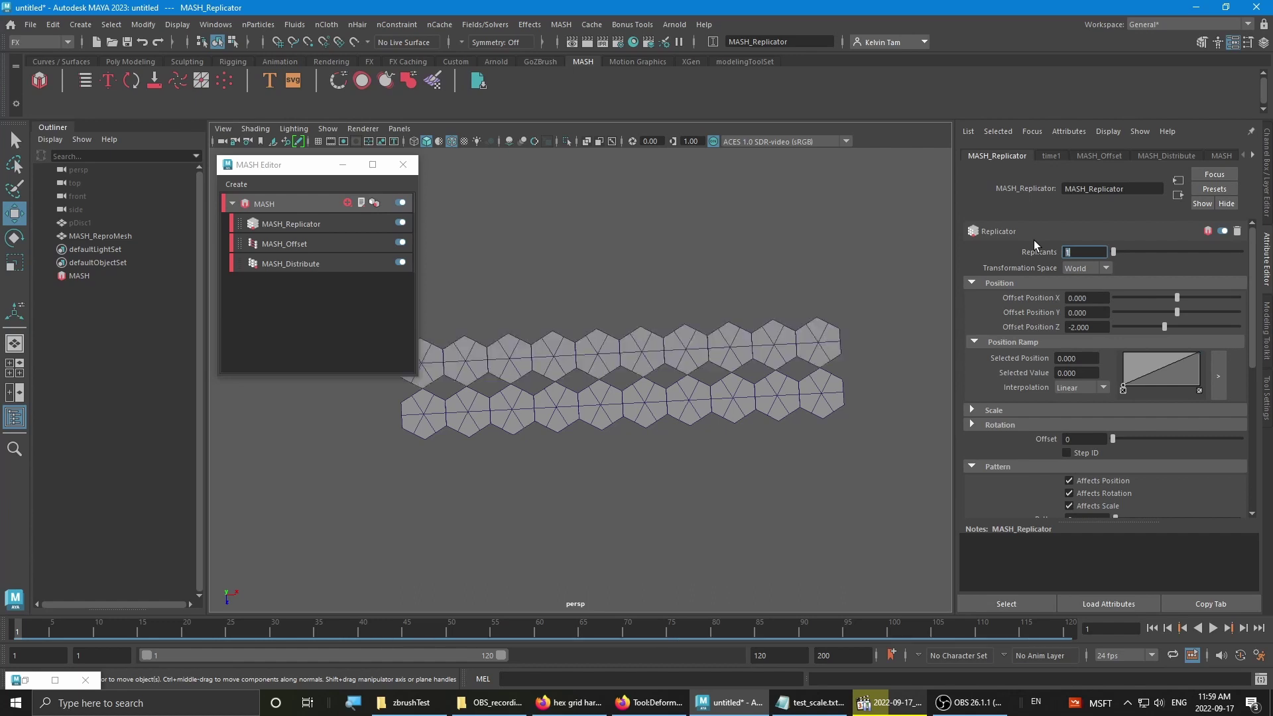
- Shift the second hexagon row sideways by half a tile by setting the Replicator's Pattern Offset X to about 0.870
alt+middle_drag(648, 354, 712, 370)
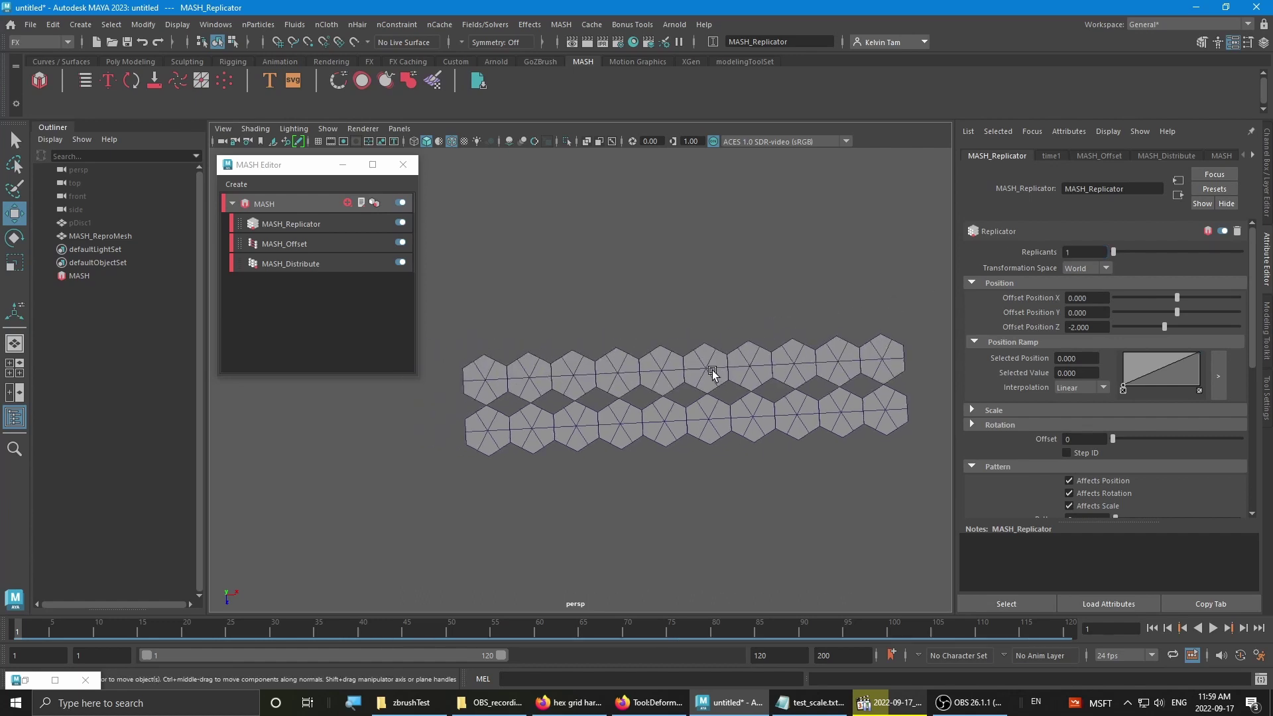
alt+drag(712, 370, 695, 376)
alt+drag(662, 423, 674, 420)
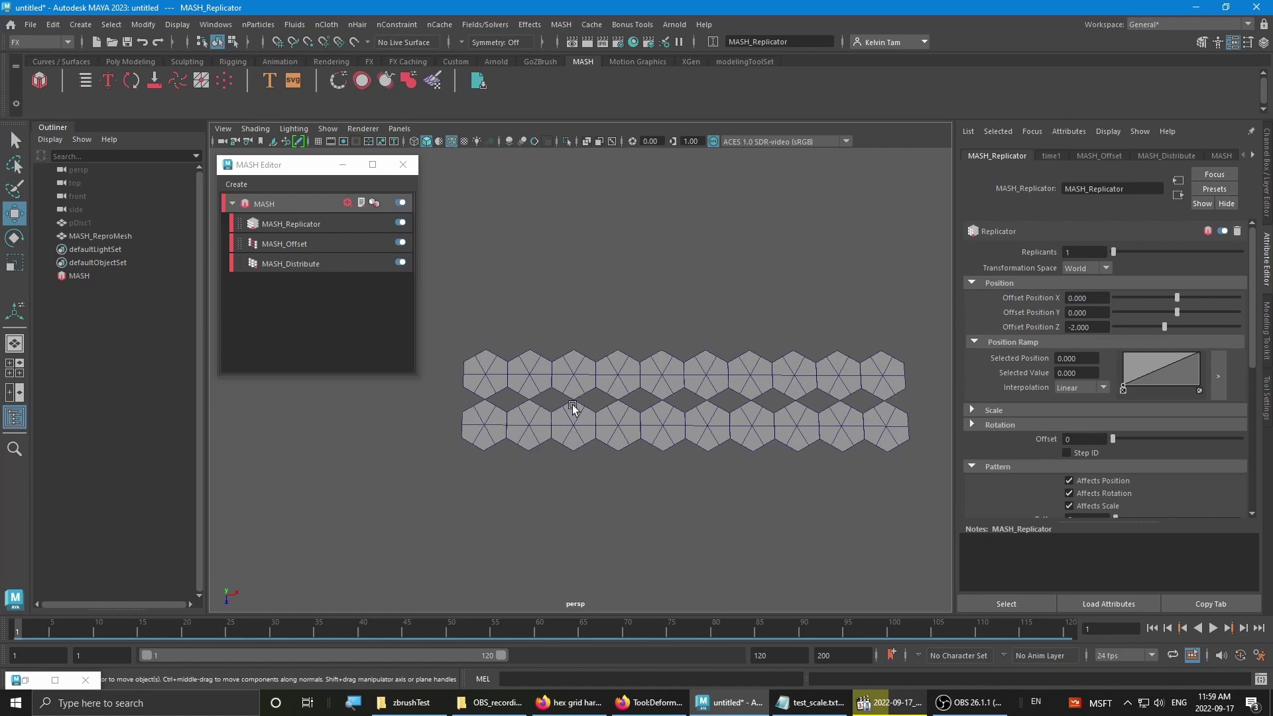
mouse_move(574, 409)
alt+mouse_down()
mouse_move(653, 391)
mouse_move(583, 409)
alt+mouse_up()
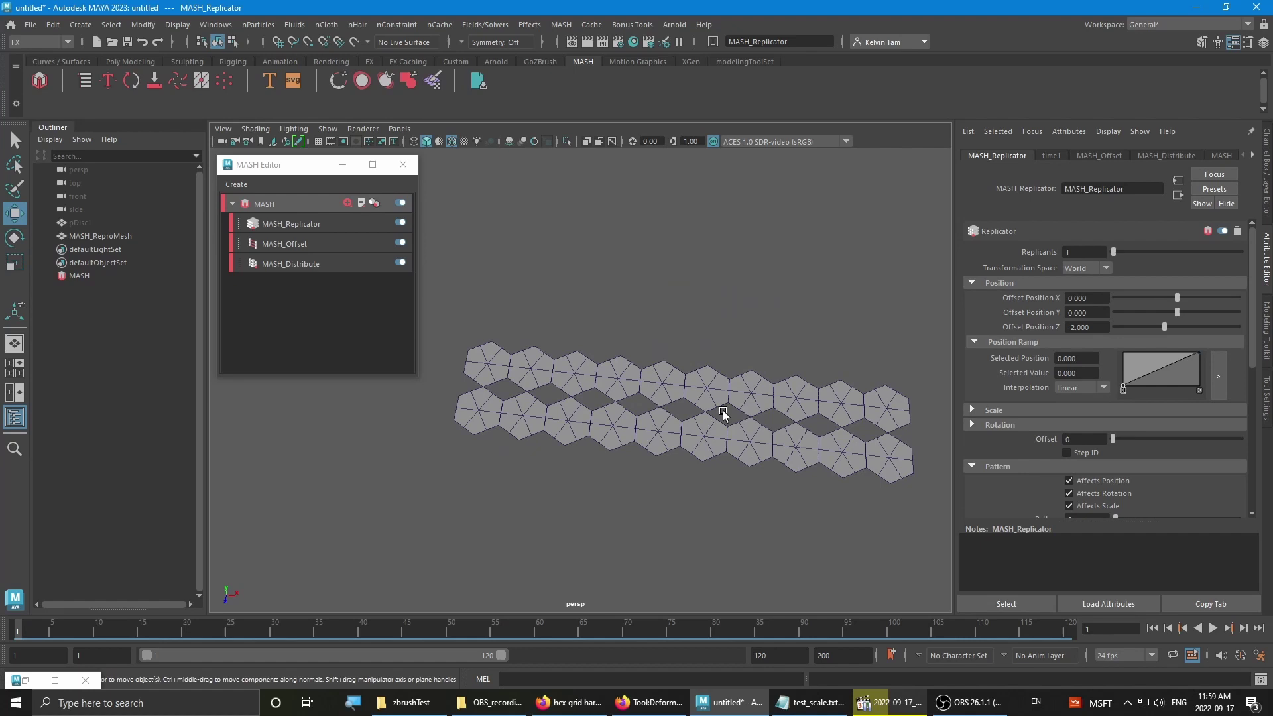
alt+drag(724, 415, 739, 426)
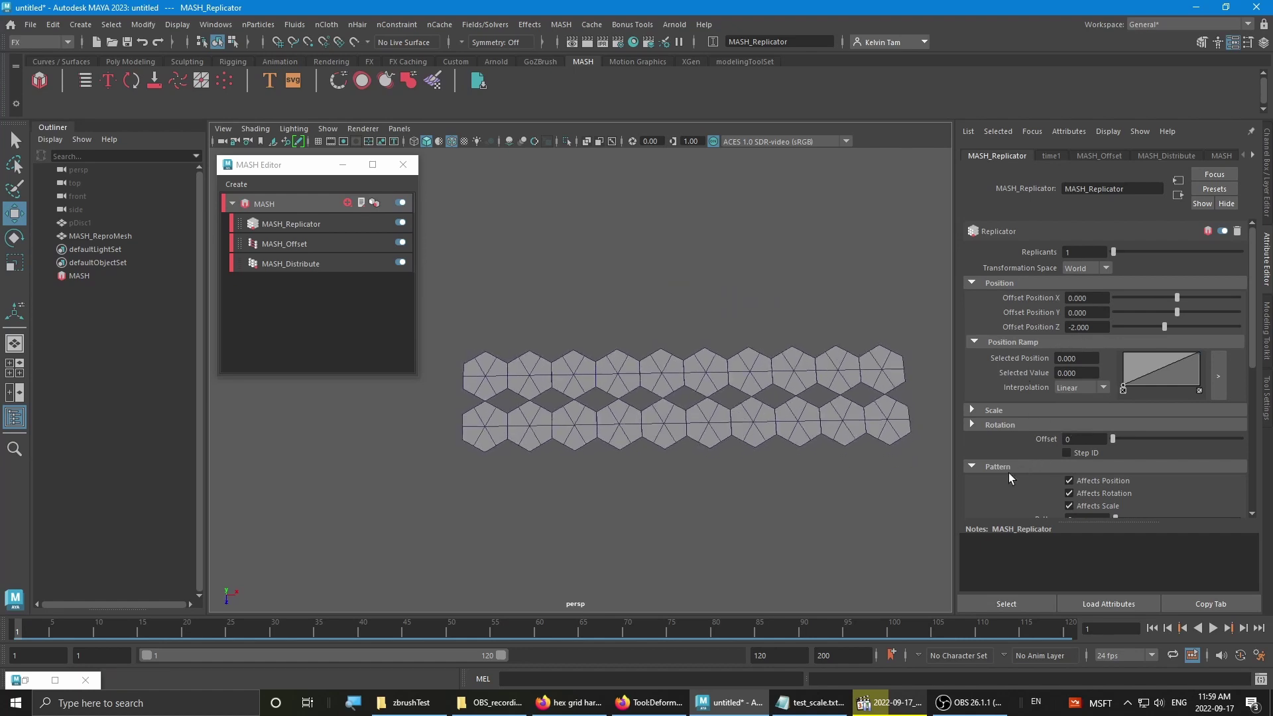
scroll(1009, 472, down, 3)
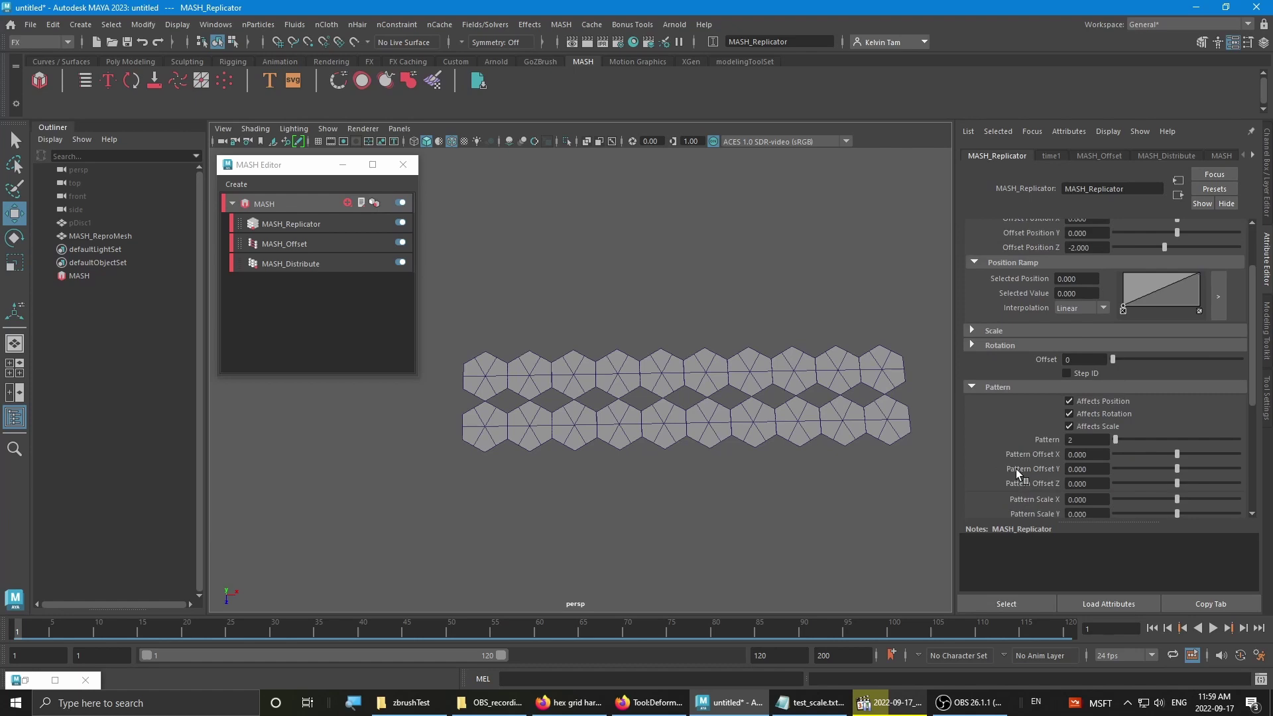
scroll(1020, 463, down, 2)
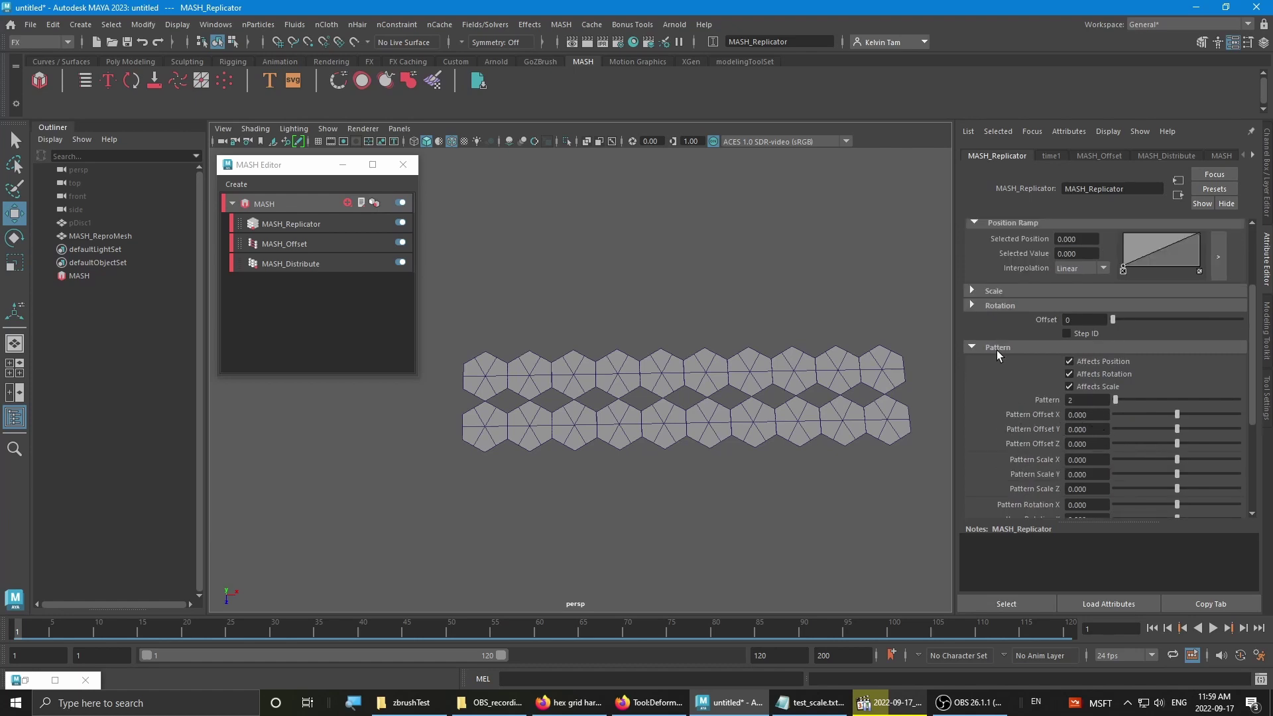
click(969, 346)
click(972, 352)
scroll(1016, 415, down, 2)
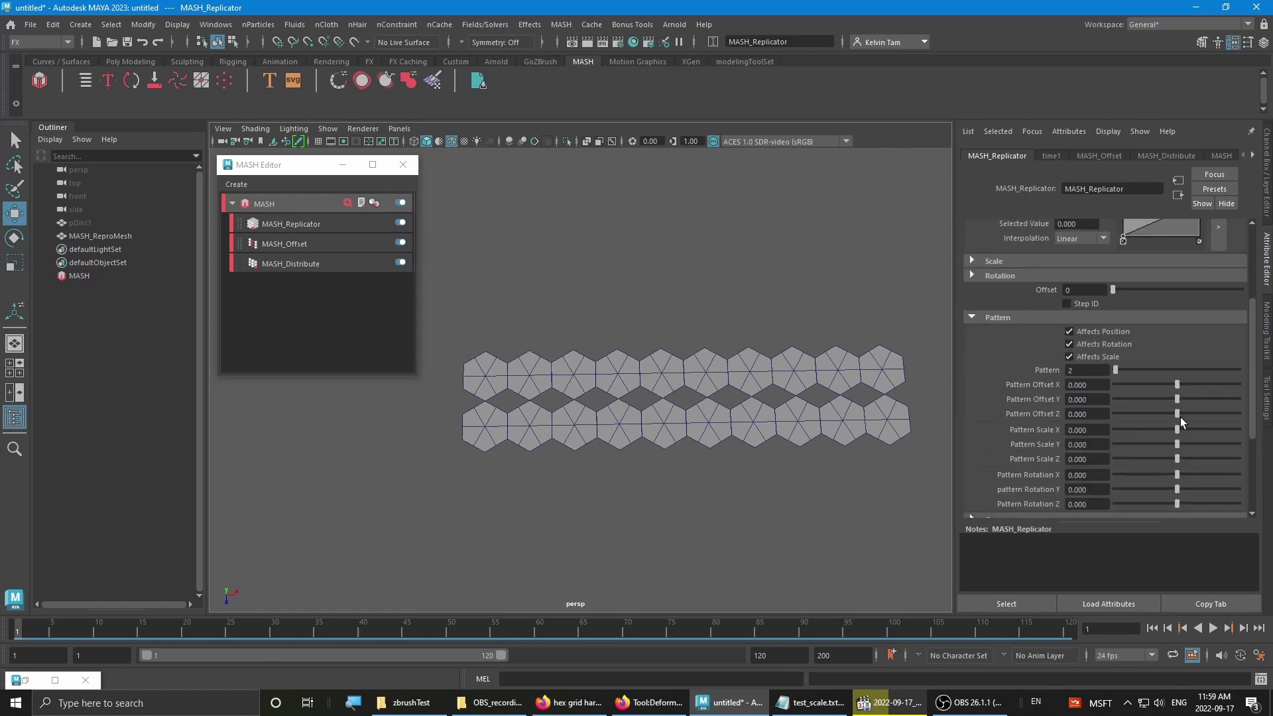
drag(1178, 414, 1228, 383)
key(ctrl+z)
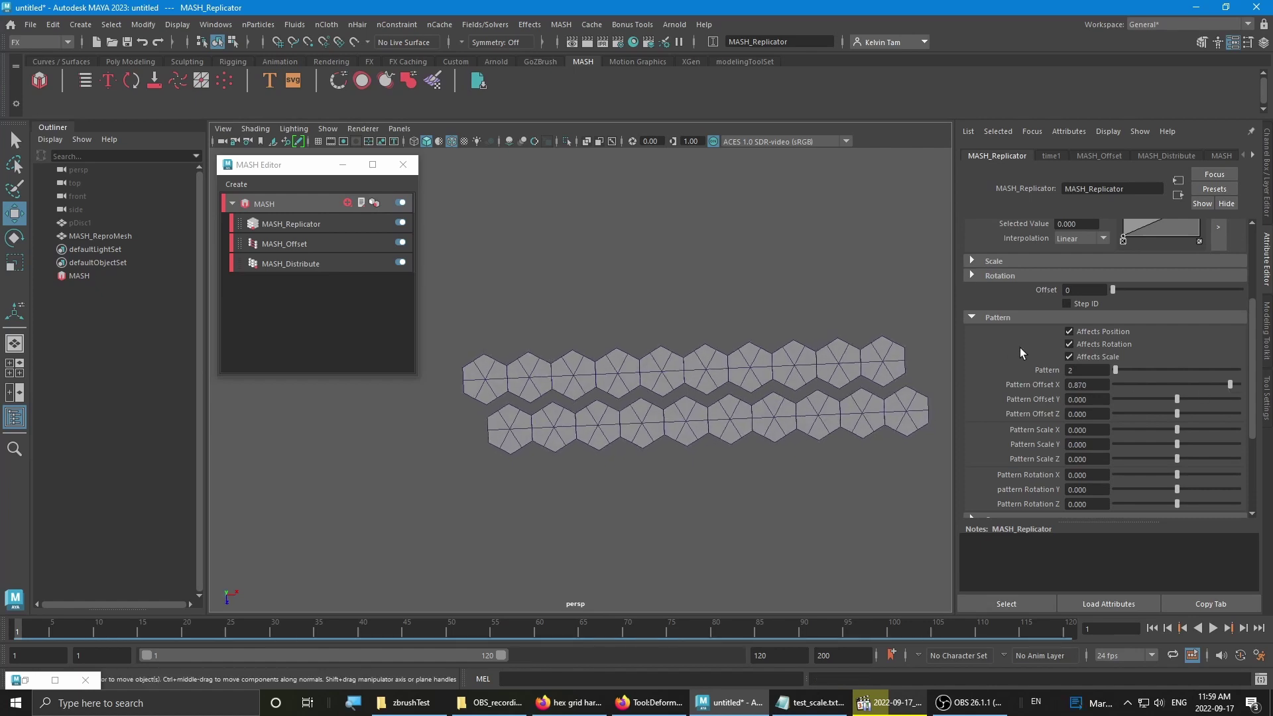
- Set the Replicator's Offset Position Z to -1.5 so that the two hexagon rows interlock
scroll(1020, 347, up, 3)
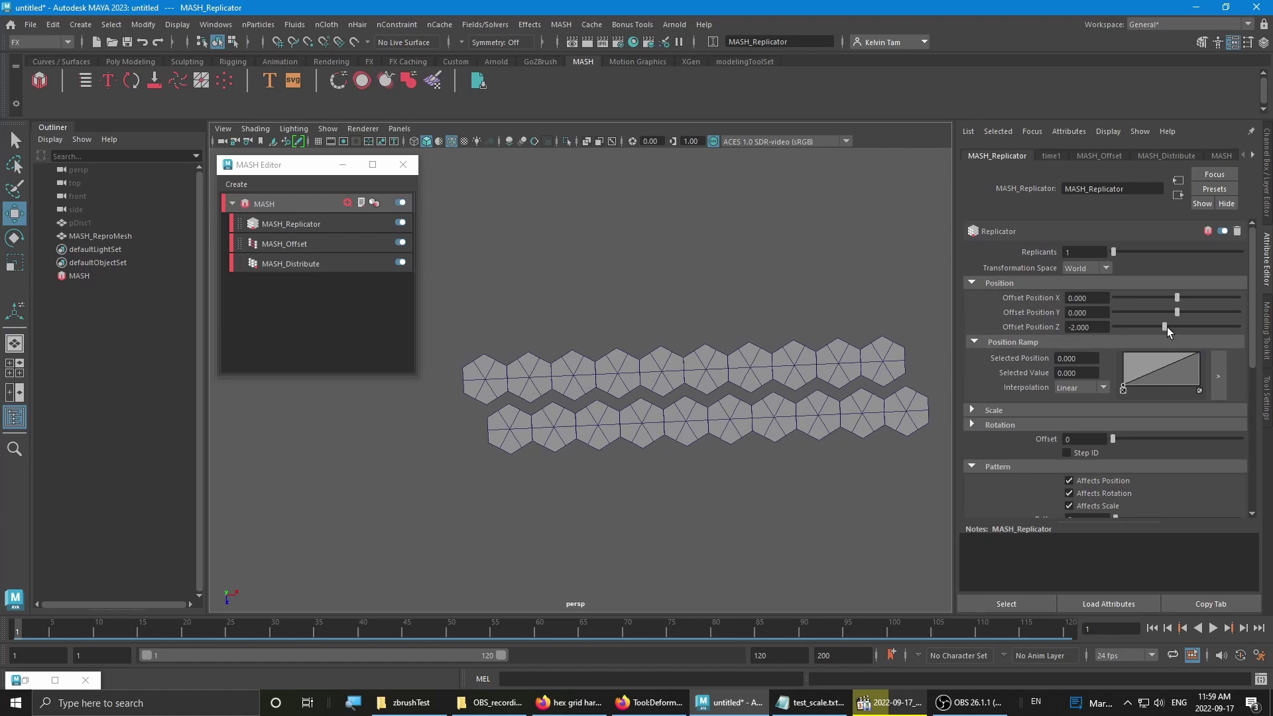
drag(1167, 328, 1166, 327)
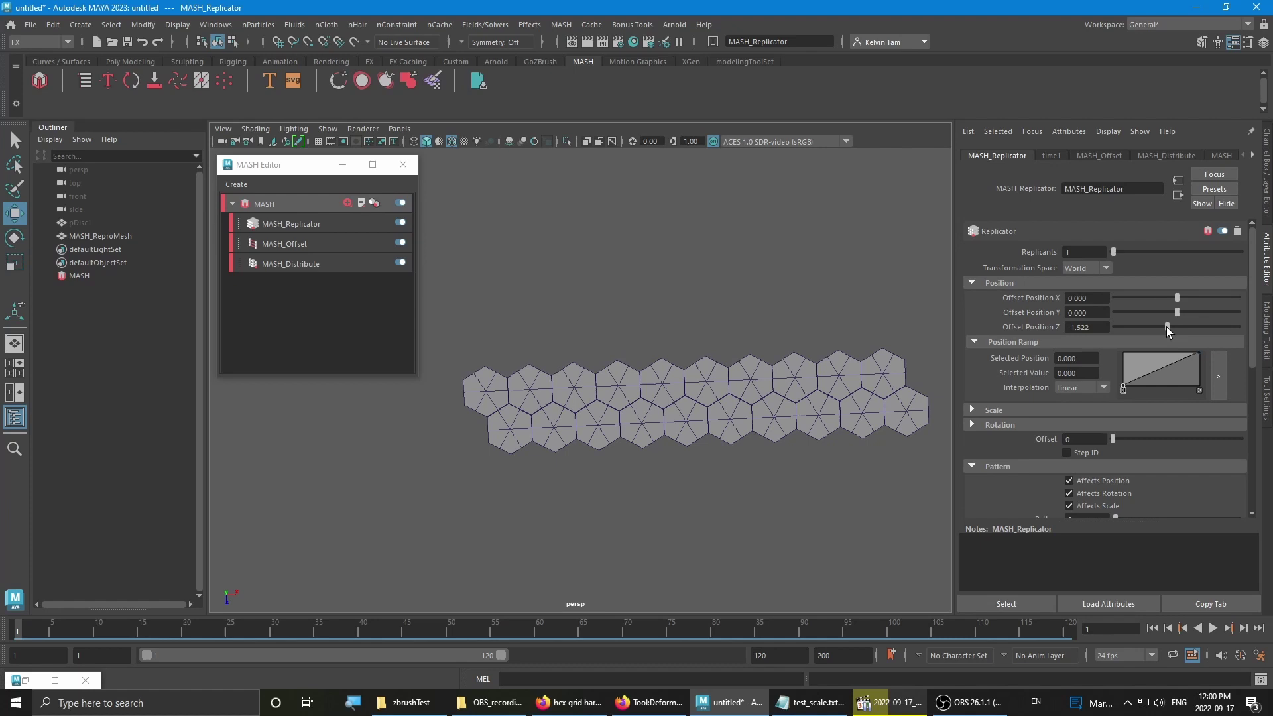
alt+right_drag(765, 375, 837, 425)
drag(1098, 327, 975, 314)
text(-1.5)
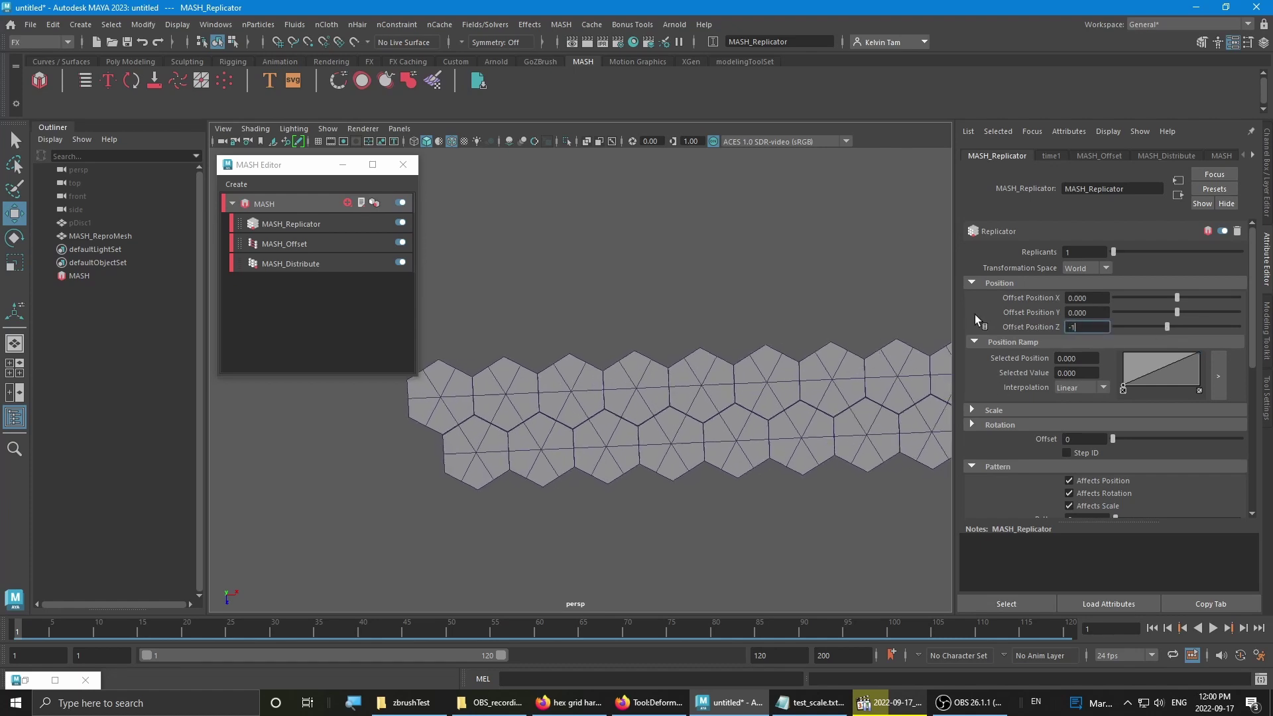
key(Return)
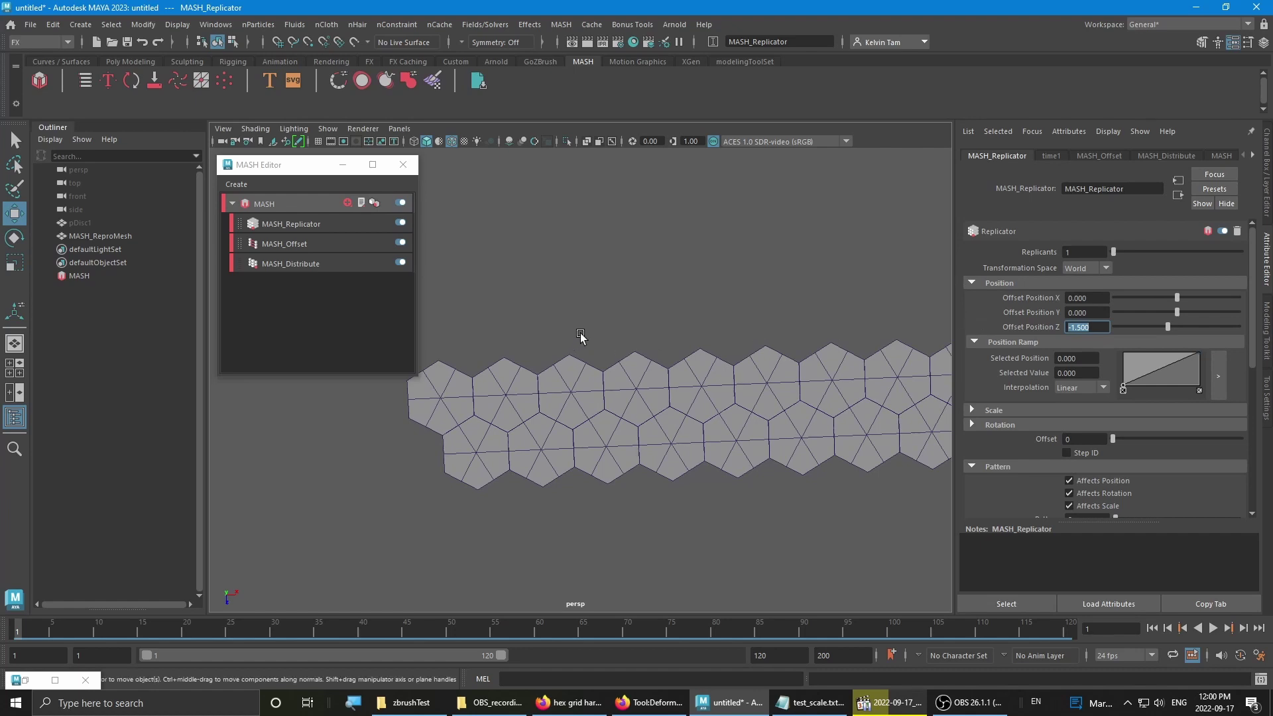
- Raise the Replicator's replicants to 9 to extend the two rows into a full hexagon sheet
alt+drag(582, 336, 625, 363)
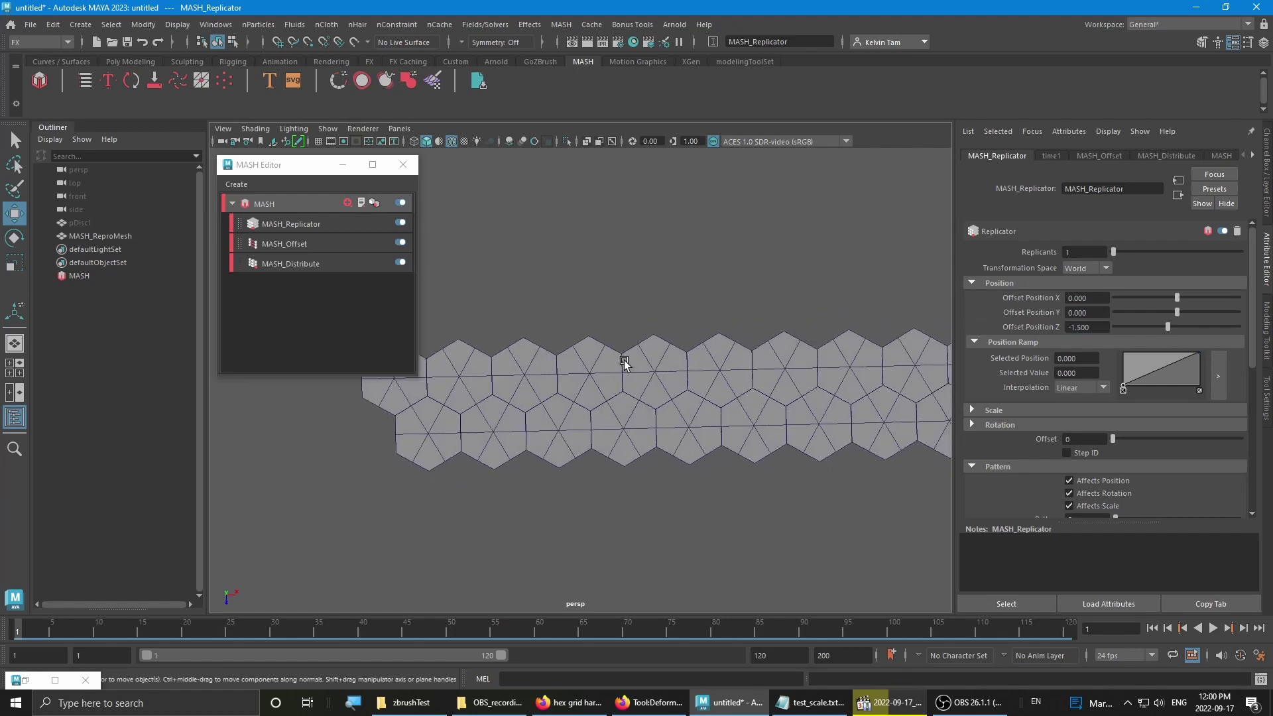
scroll(1001, 467, down, 3)
scroll(1001, 464, down, 3)
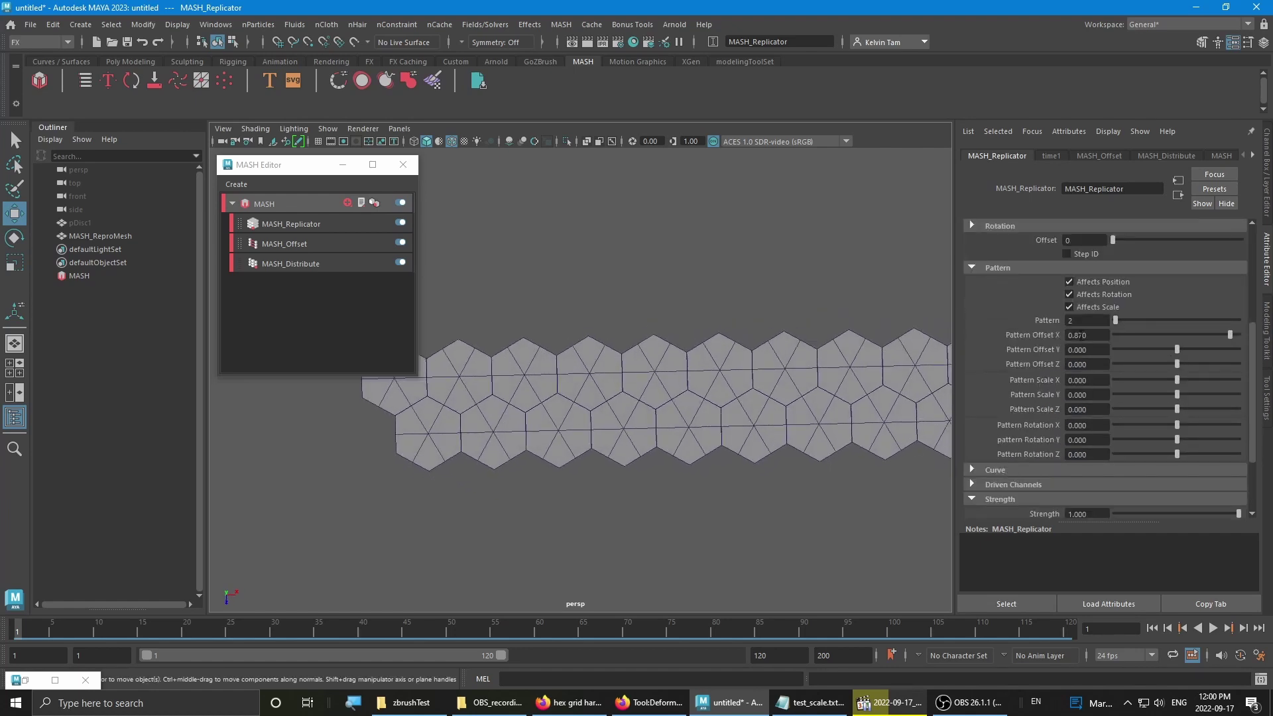
scroll(663, 389, down, 1)
scroll(715, 384, down, 2)
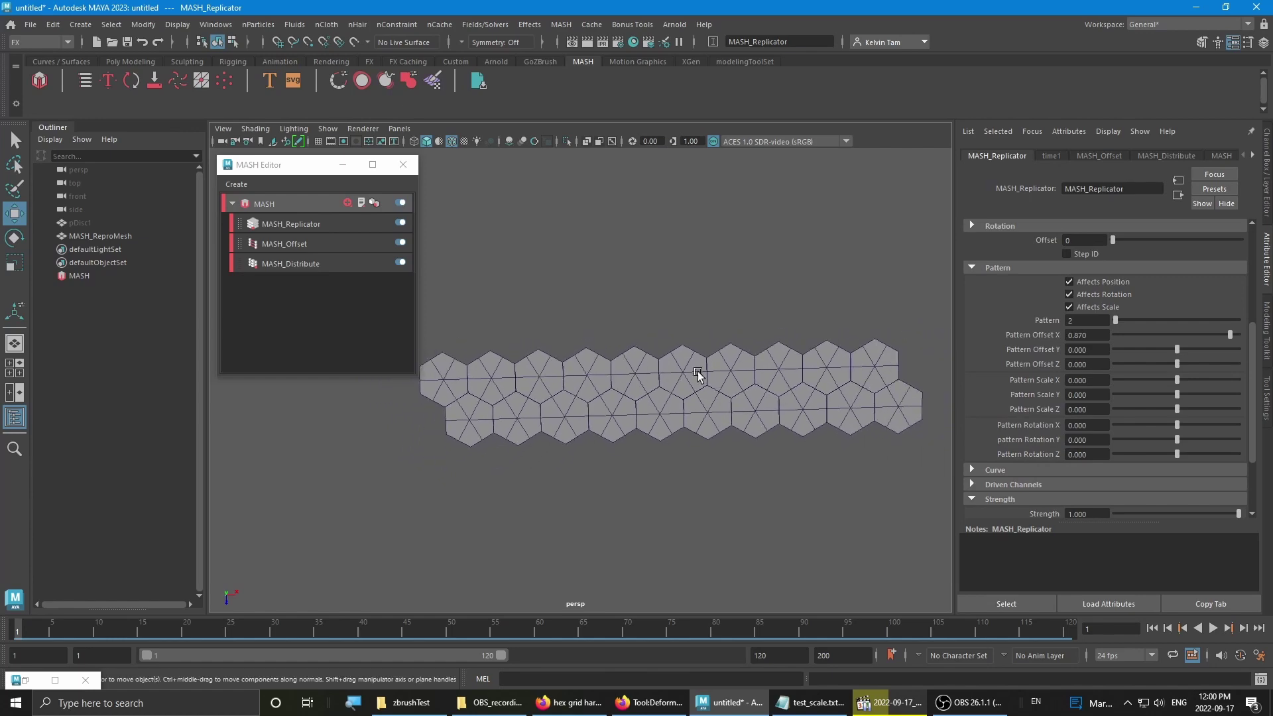
alt+drag(698, 371, 647, 424)
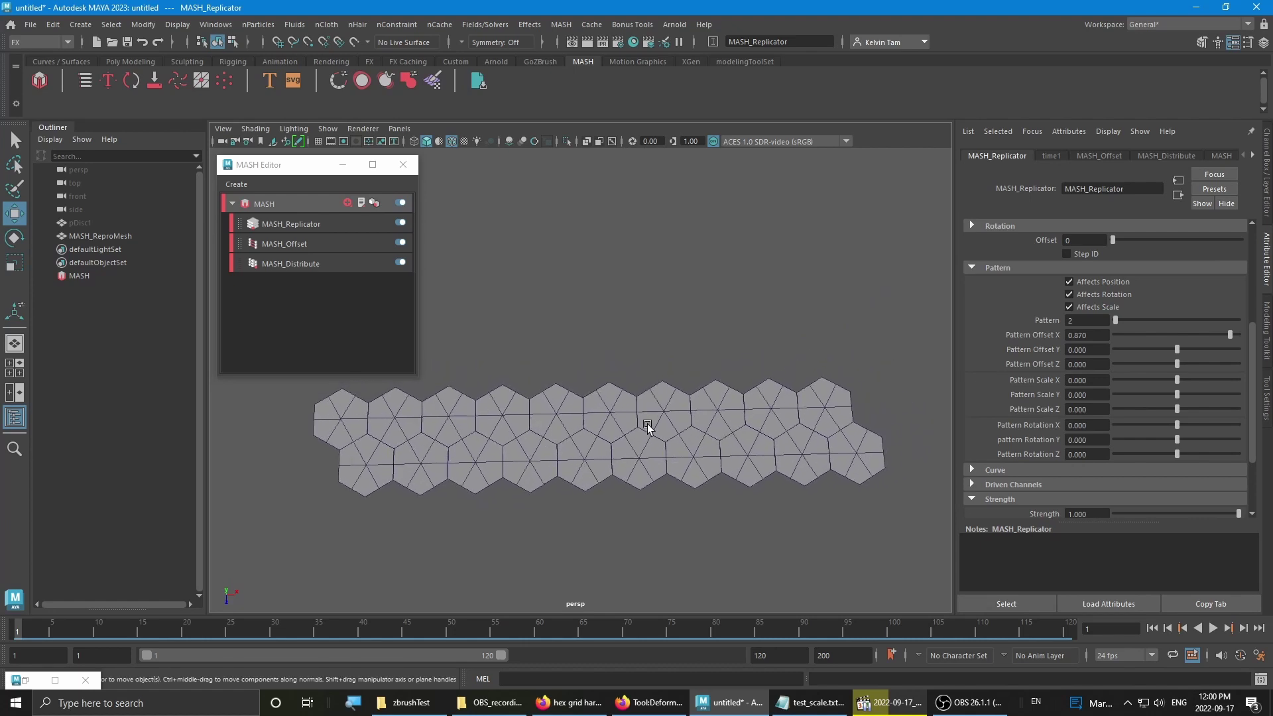
scroll(1021, 339, up, 5)
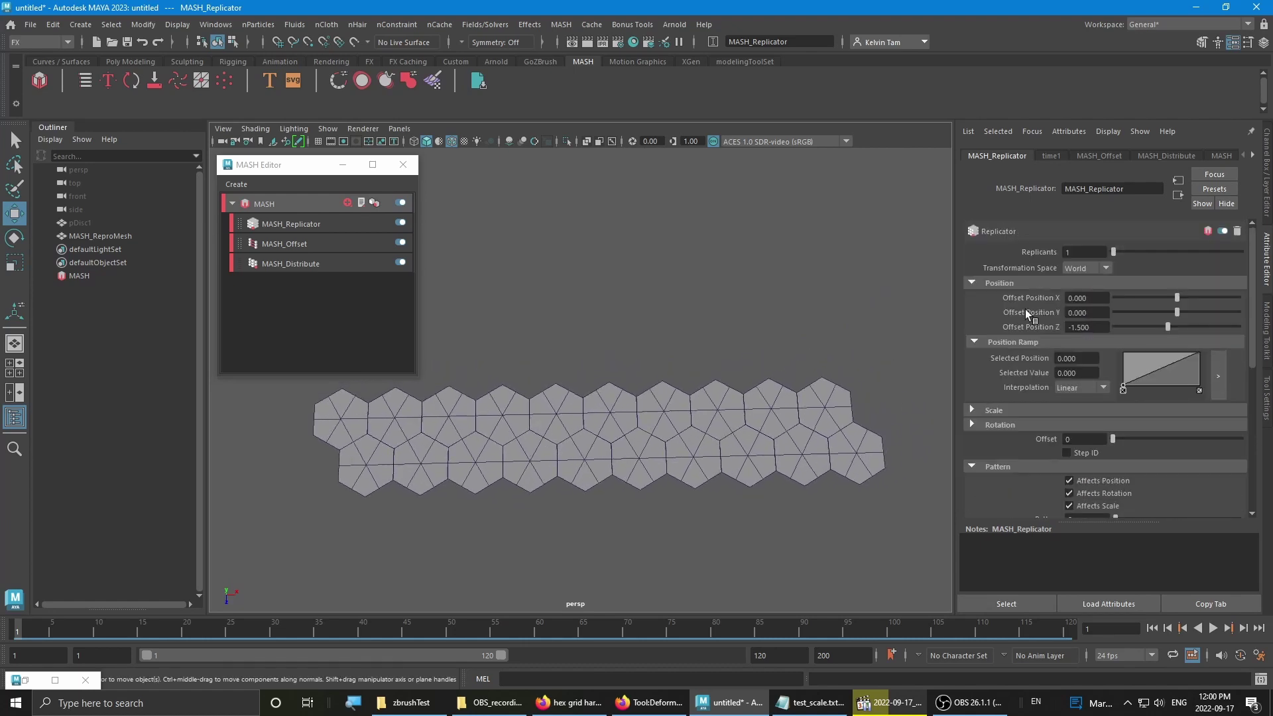
drag(1113, 252, 1124, 250)
alt+drag(683, 318, 677, 348)
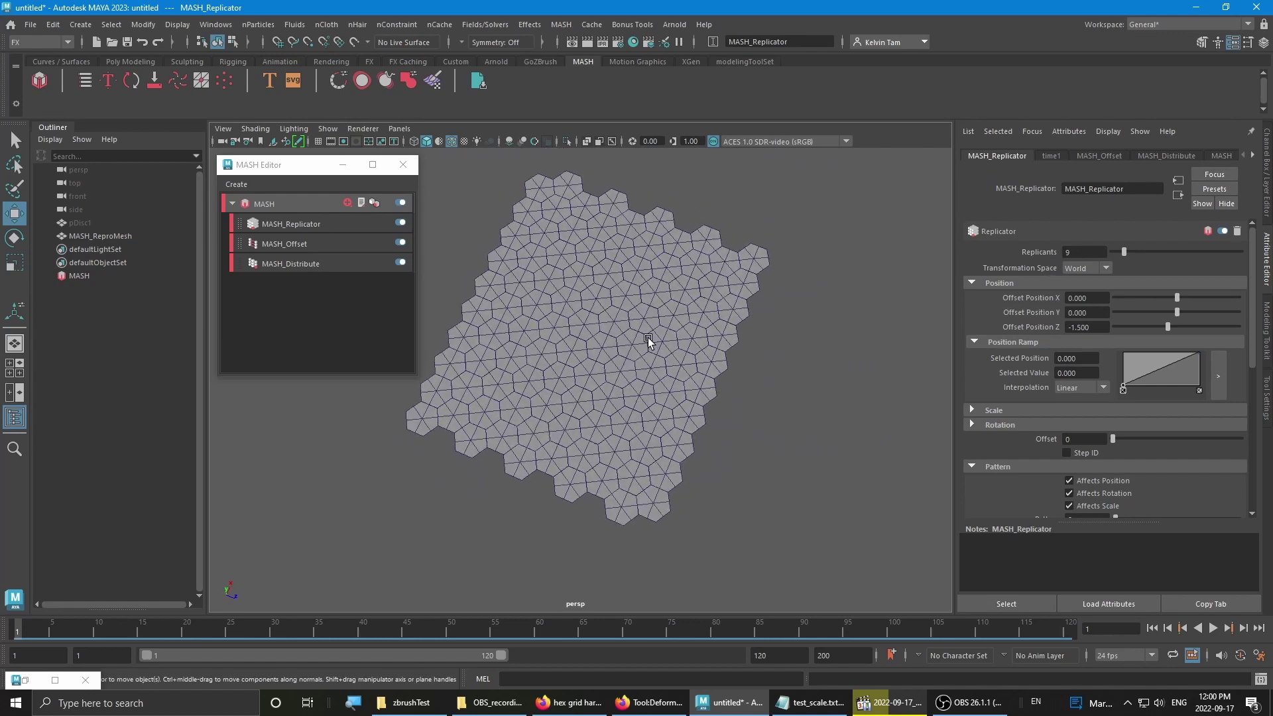
- Select the hexagon sheet mesh, switch to the Modeling menu set and add a nonlinear Bend deformer
click(647, 336)
alt+drag(679, 336, 583, 314)
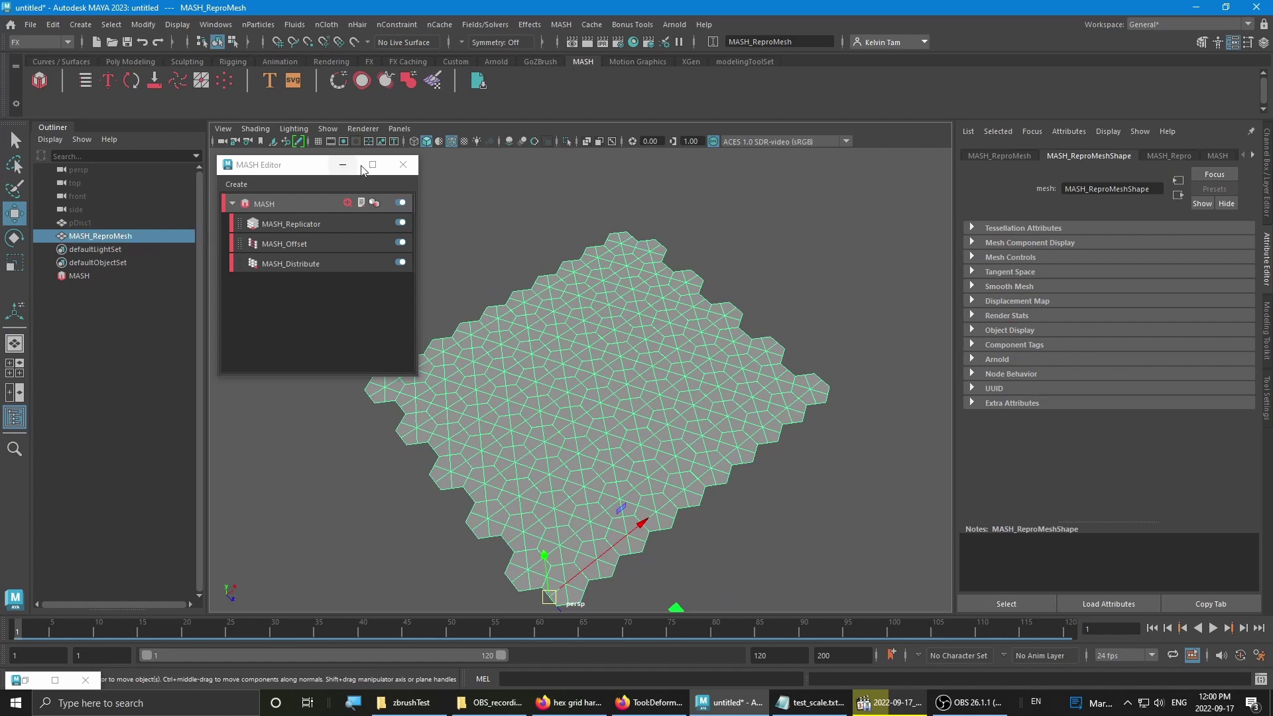
click(27, 44)
click(29, 58)
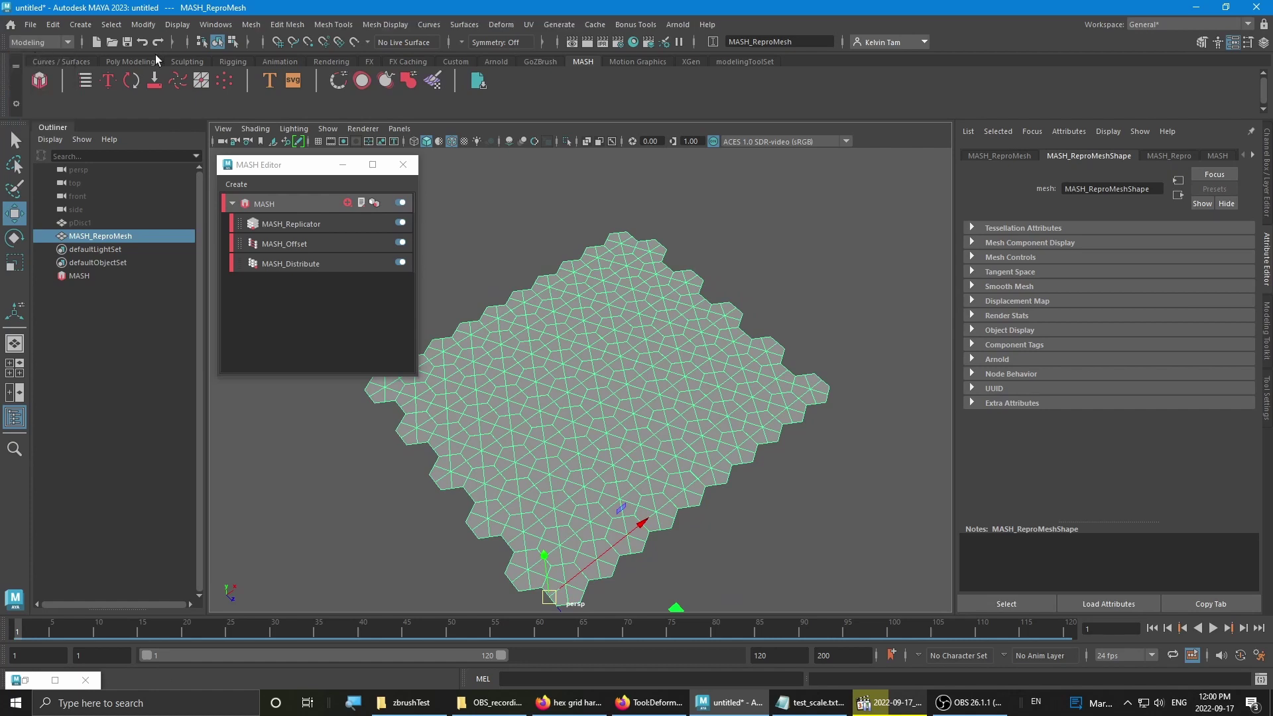
click(494, 25)
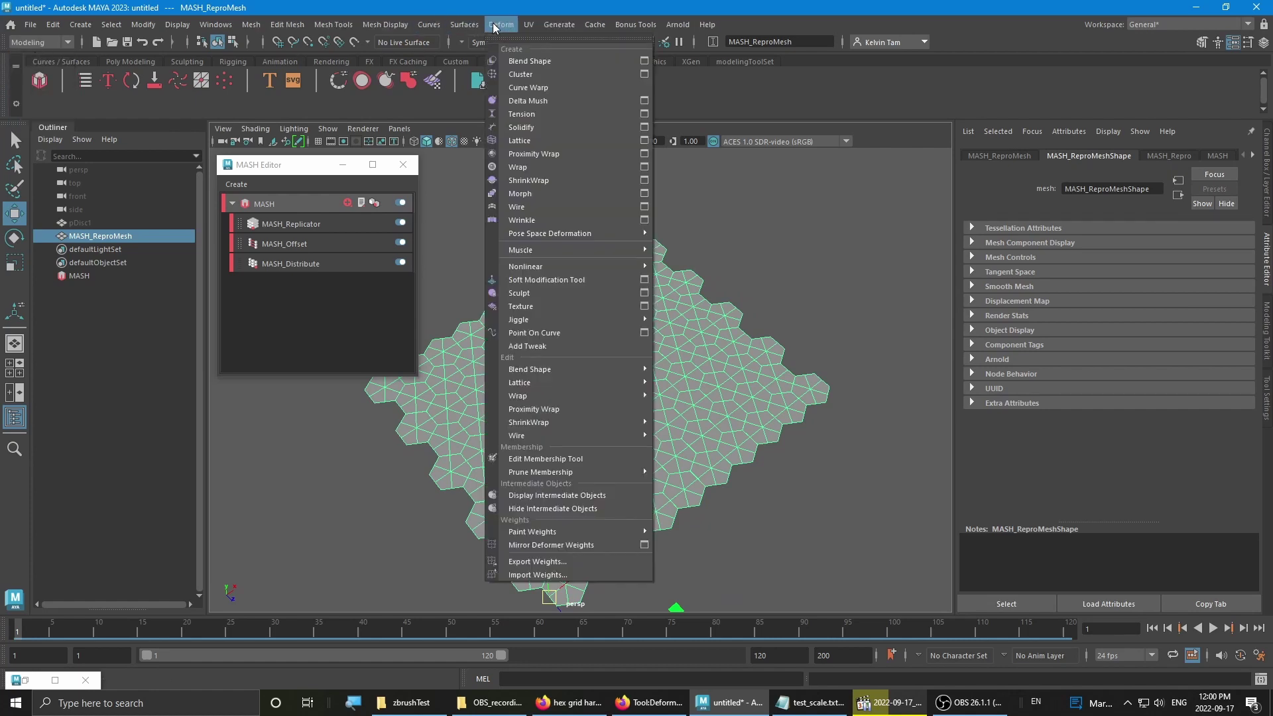
mouse_move(534, 263)
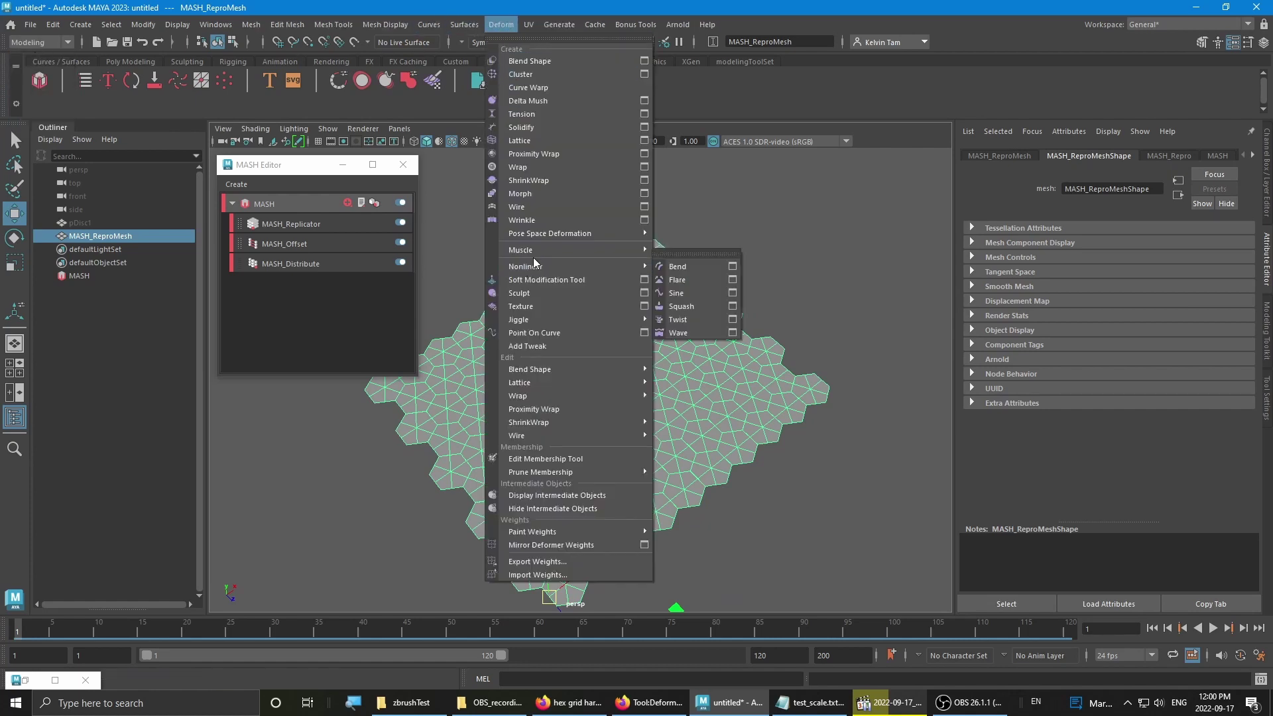
click(688, 266)
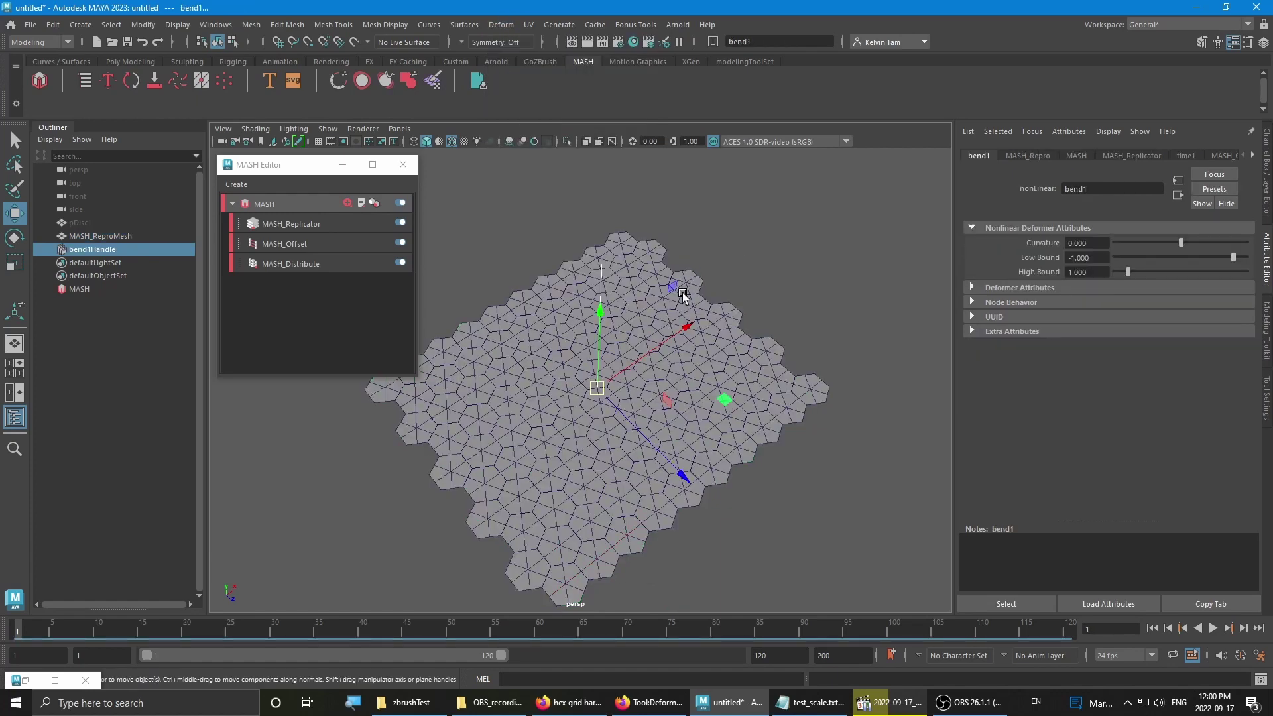
- Set the bend deformer's Curvature to 180
alt+drag(683, 297, 687, 262)
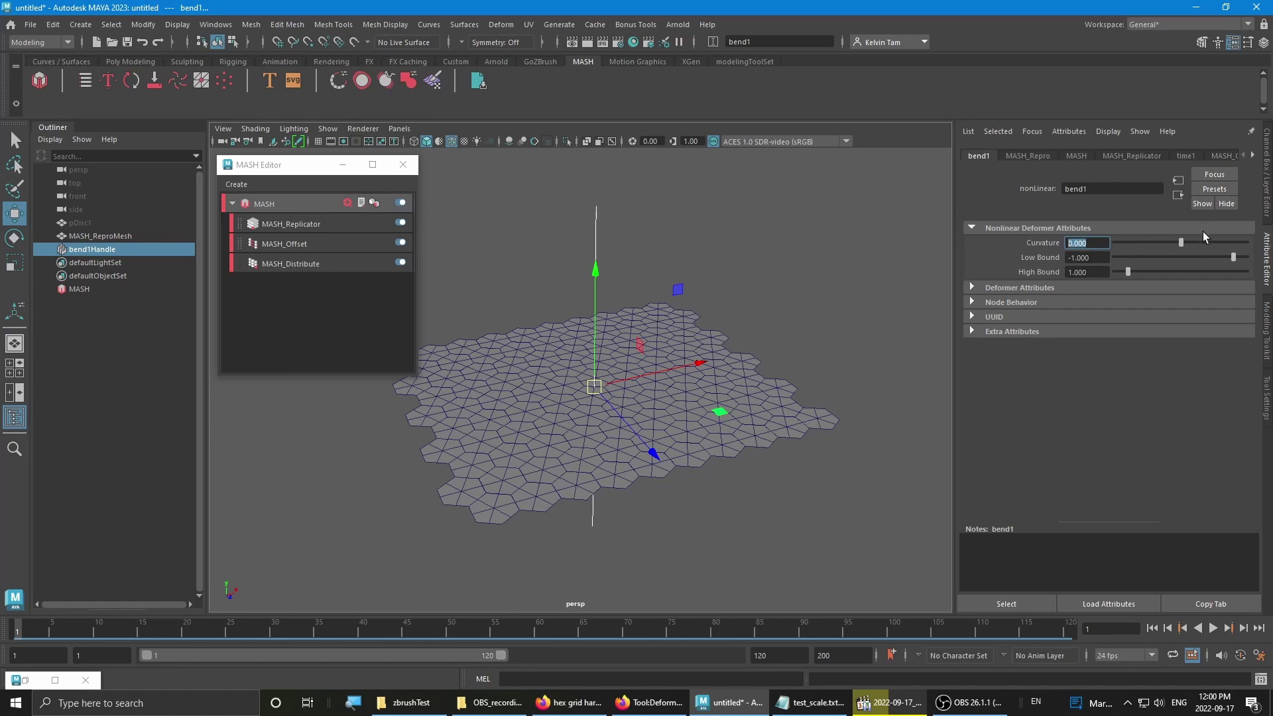
drag(1190, 243, 1252, 246)
alt+drag(742, 367, 682, 338)
- Rotate the bend deformer handle about its Z axis onto its side so that the sheet rolls into a tube
key(e)
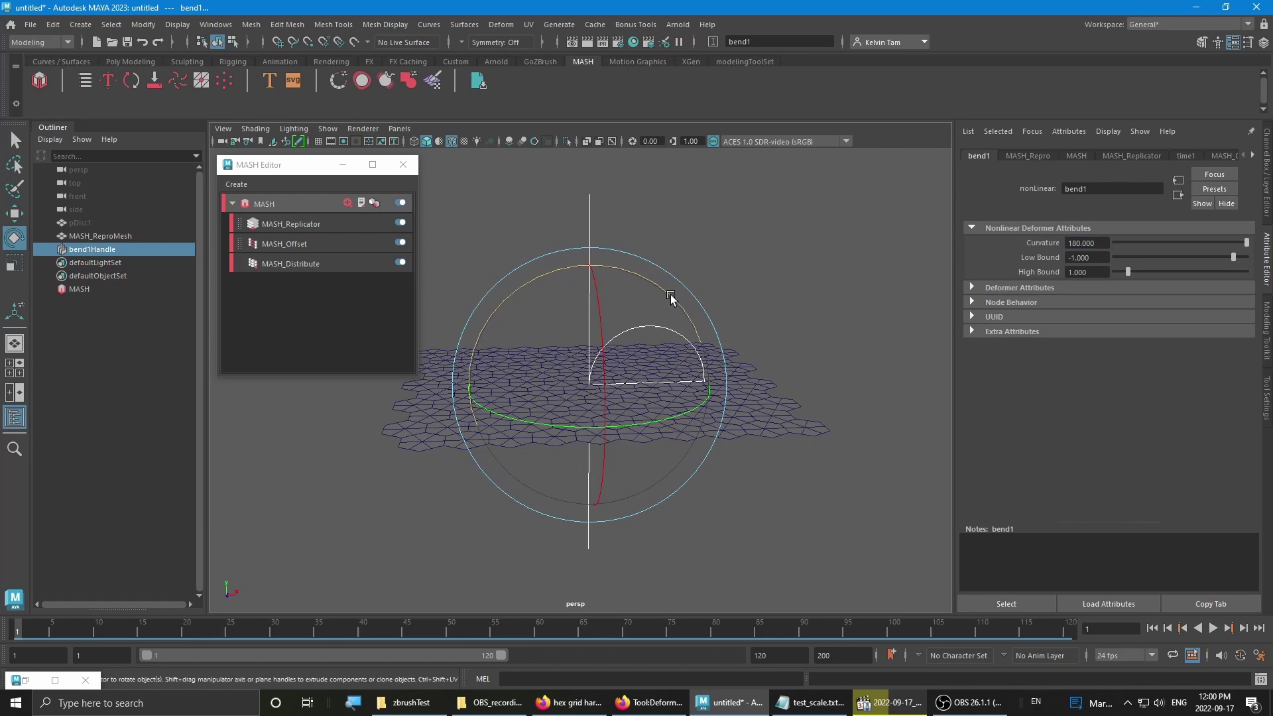
drag(655, 281, 720, 358)
key(w)
alt+drag(662, 447, 638, 308)
alt+middle_drag(626, 316, 651, 333)
scroll(644, 336, up, 1)
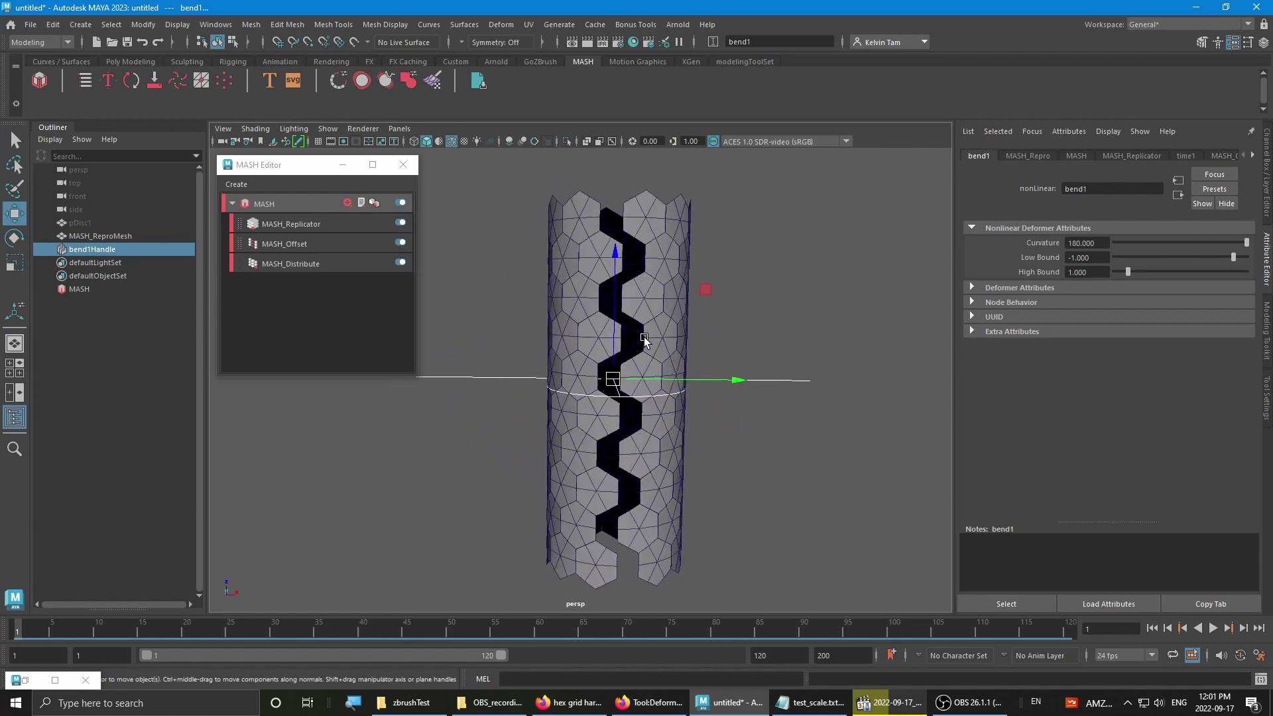
- Fine-tune the bend deformer's Curvature to about 189.04 to close the zigzag seam along the tube
alt+drag(644, 337, 640, 282)
scroll(653, 295, up, 1)
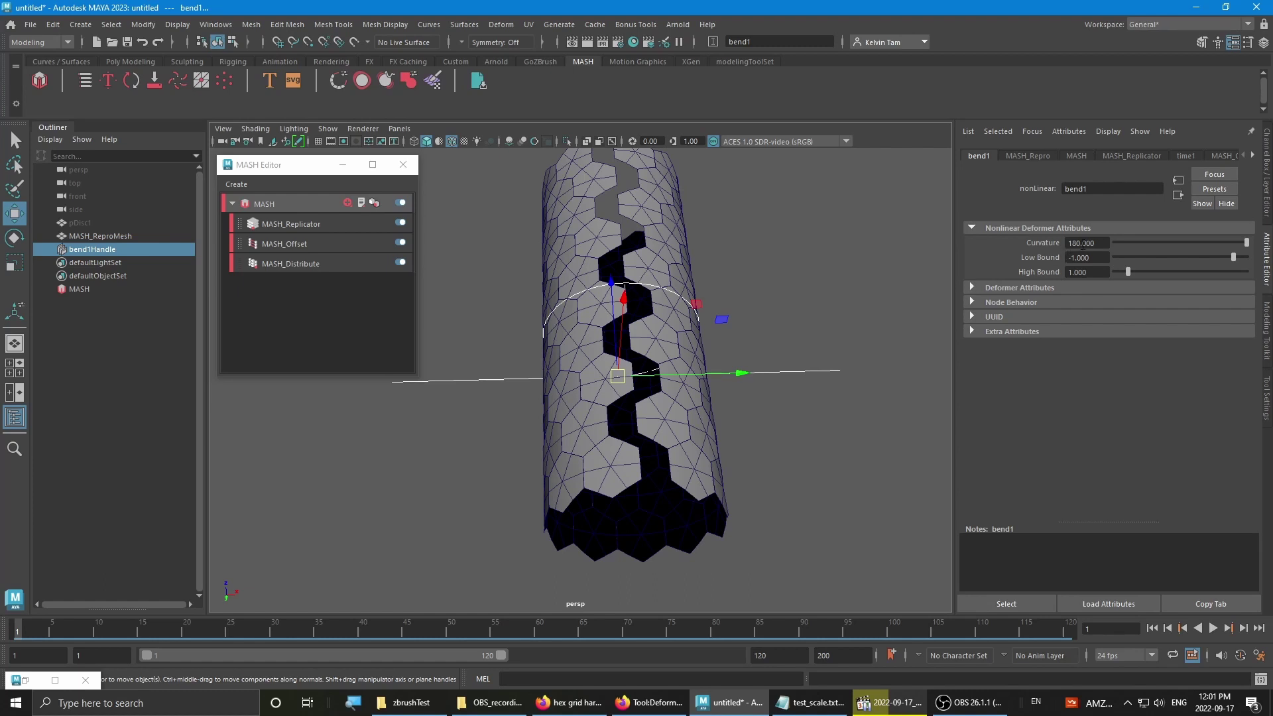
ctrl+drag(1075, 244, 1249, 268)
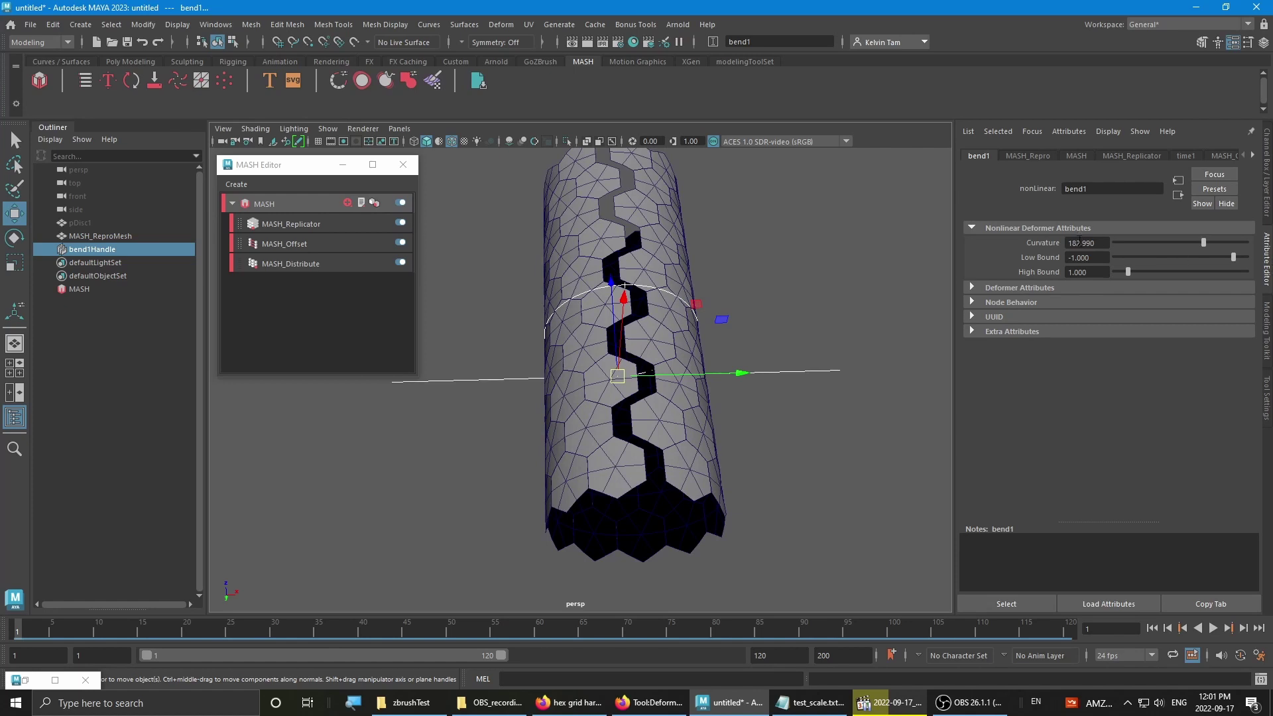
ctrl+drag(1082, 242, 1209, 253)
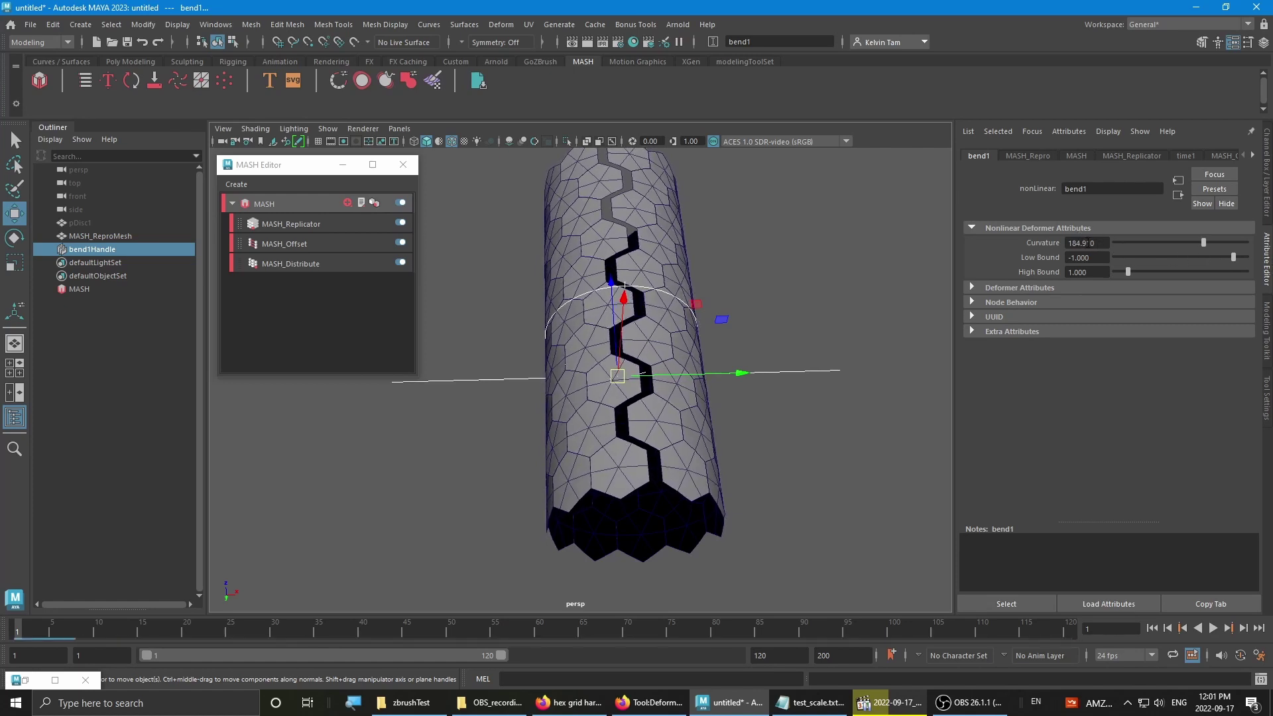
ctrl+drag(1086, 242, 1103, 243)
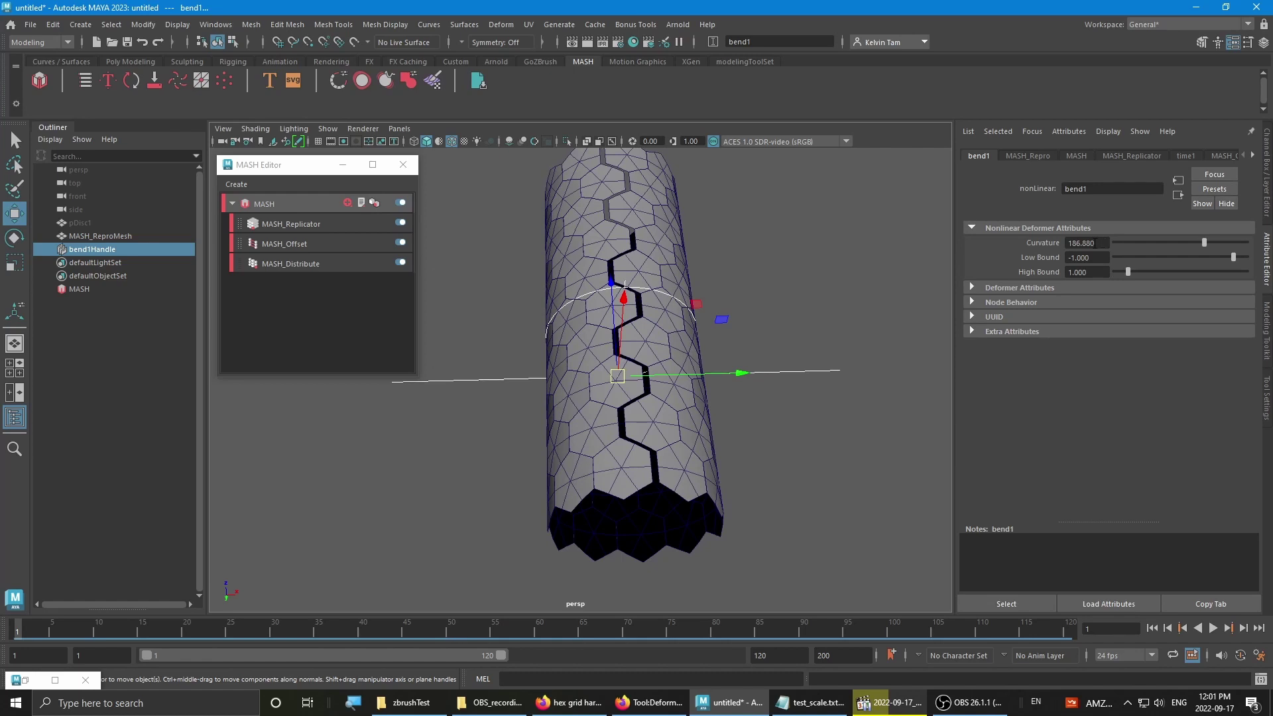
mouse_move(1103, 243)
ctrl+mouse_down()
mouse_move(1175, 246)
mouse_move(1118, 243)
ctrl+mouse_up()
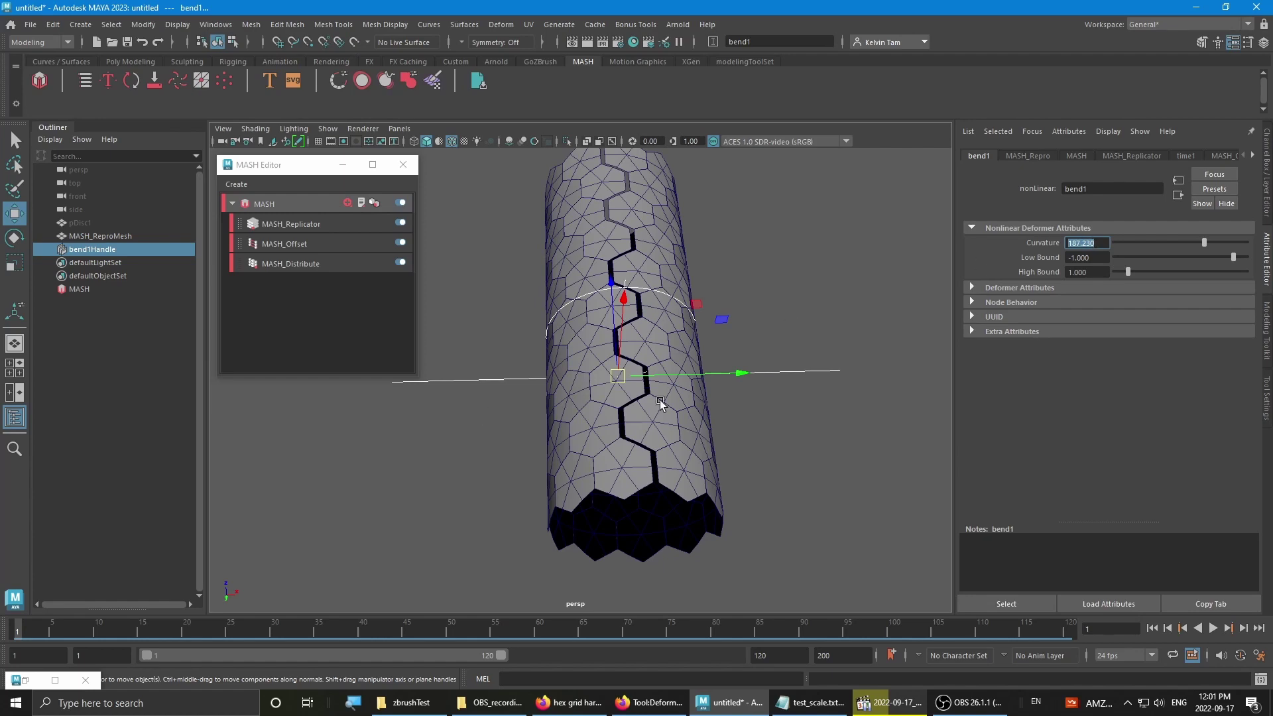
alt+drag(659, 399, 628, 374)
alt+right_drag(628, 374, 716, 381)
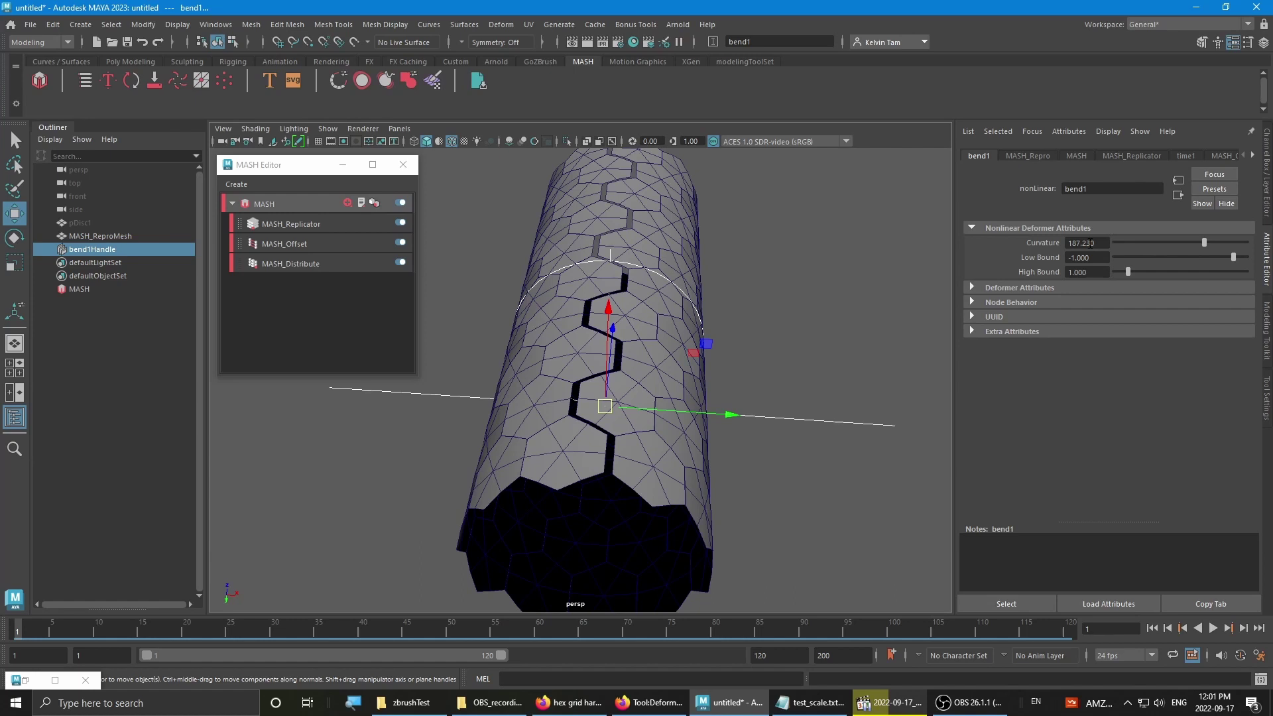
ctrl+drag(1089, 243, 1210, 245)
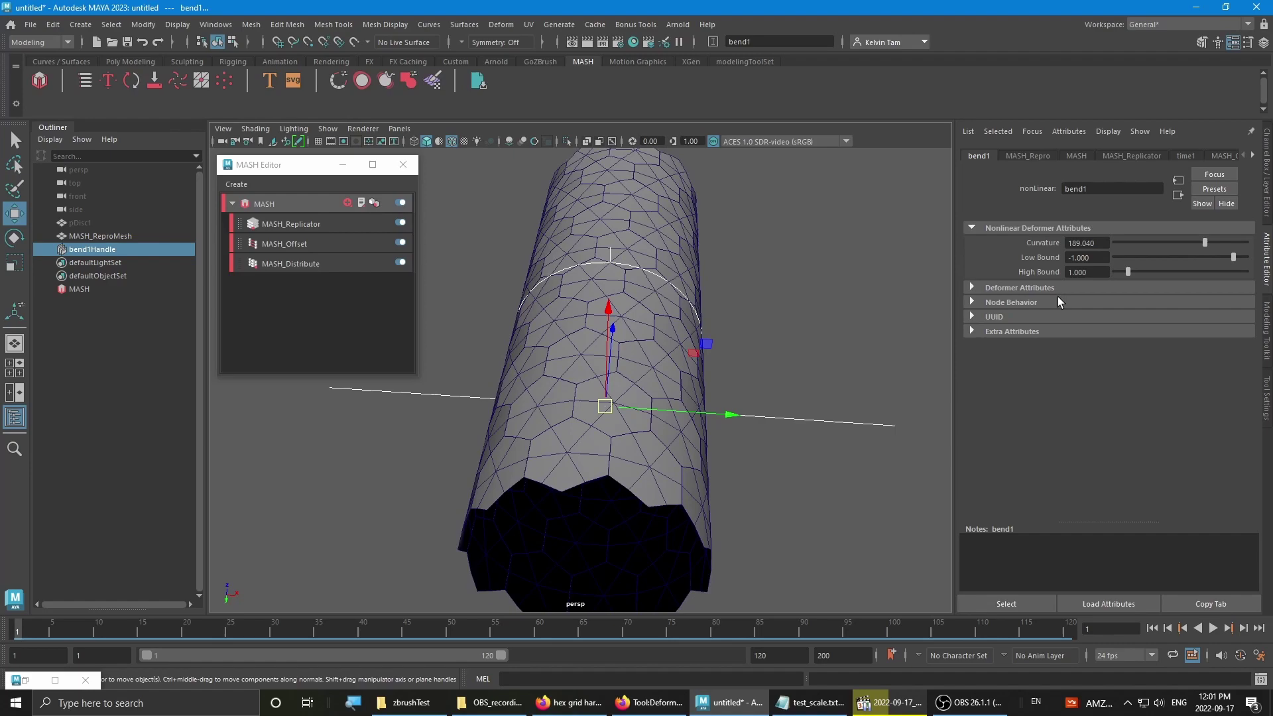
- Select the rolled tube mesh and reduce the MASH Replicator node's Replicants to 9
alt+drag(729, 368, 690, 415)
click(759, 358)
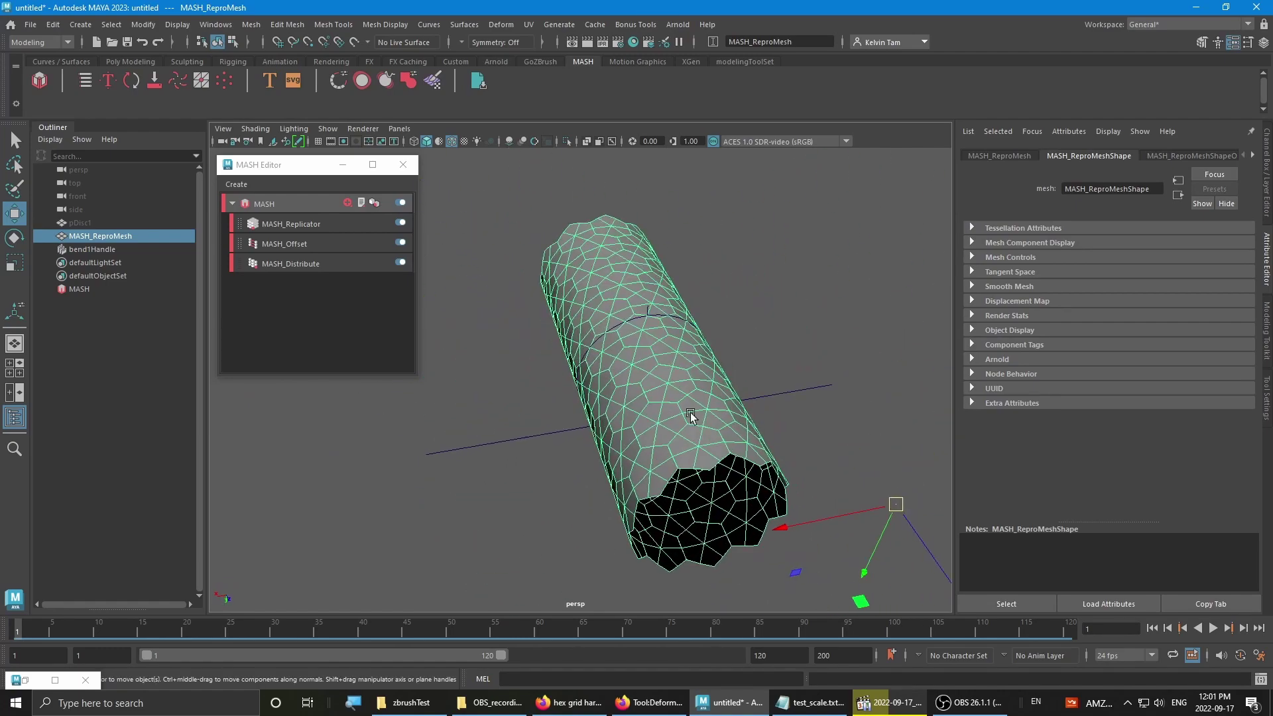
click(1255, 159)
click(1253, 156)
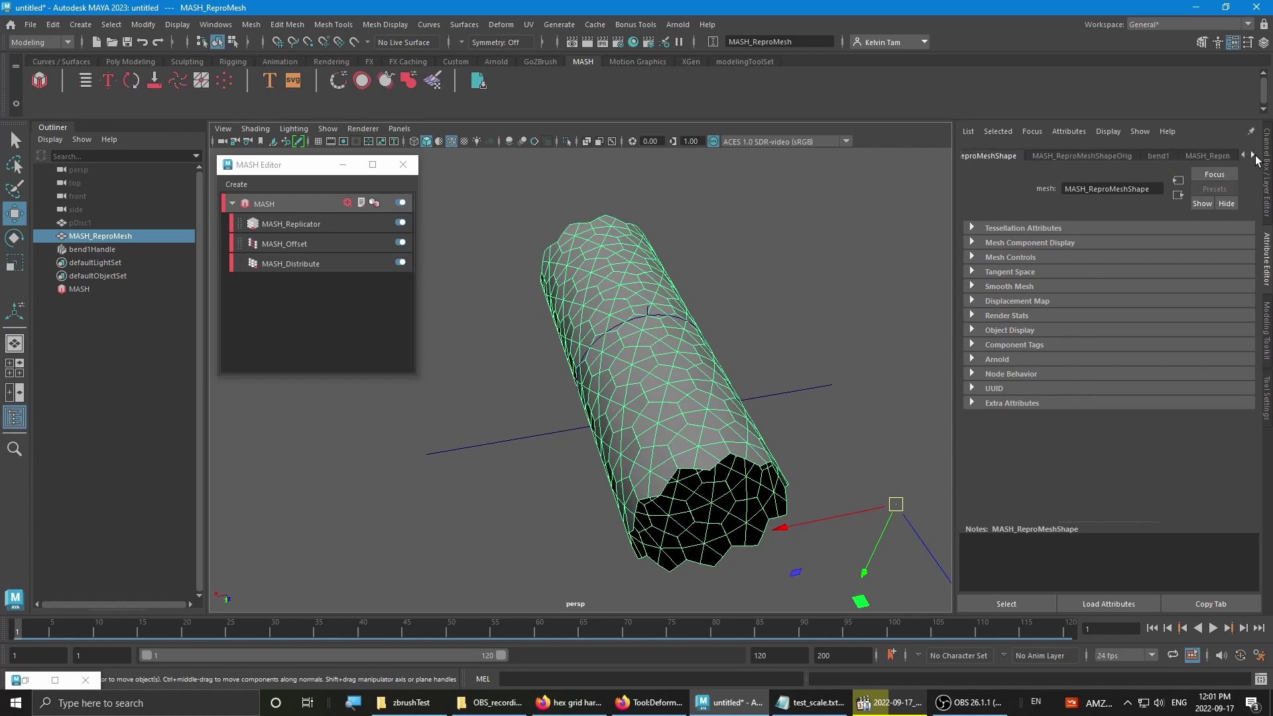
click(1171, 155)
click(1200, 155)
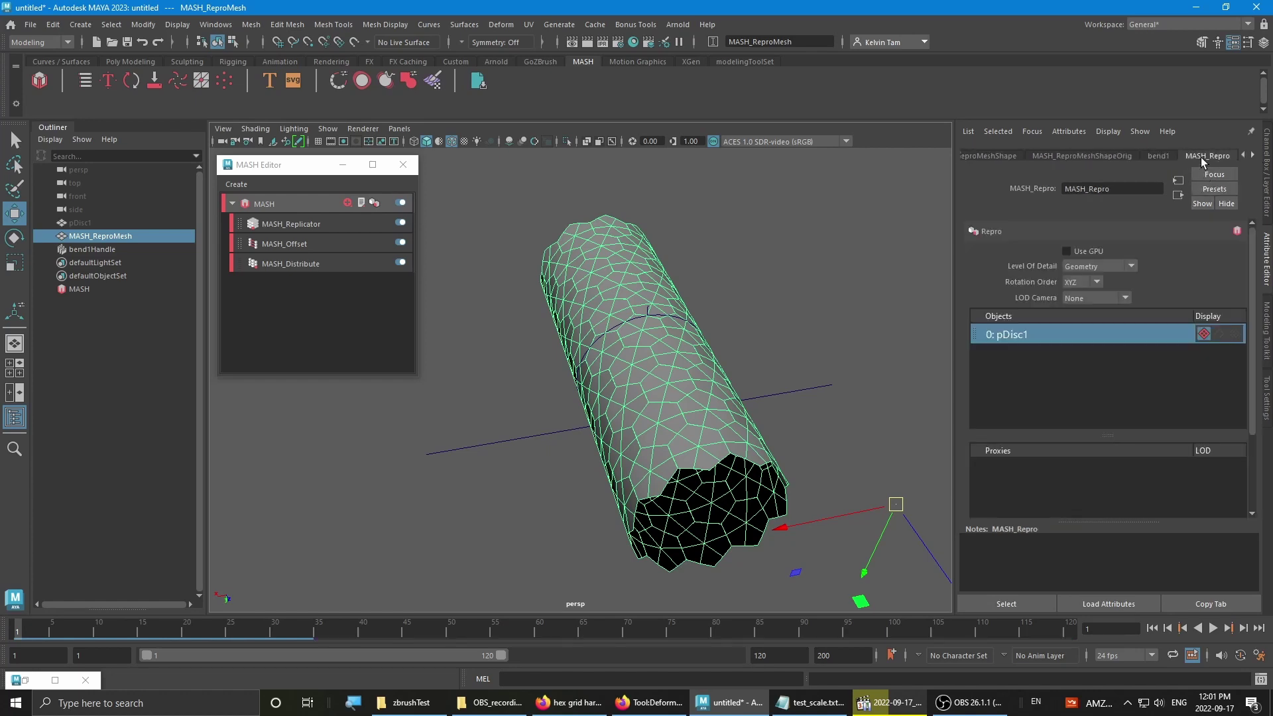
click(1252, 156)
click(1253, 157)
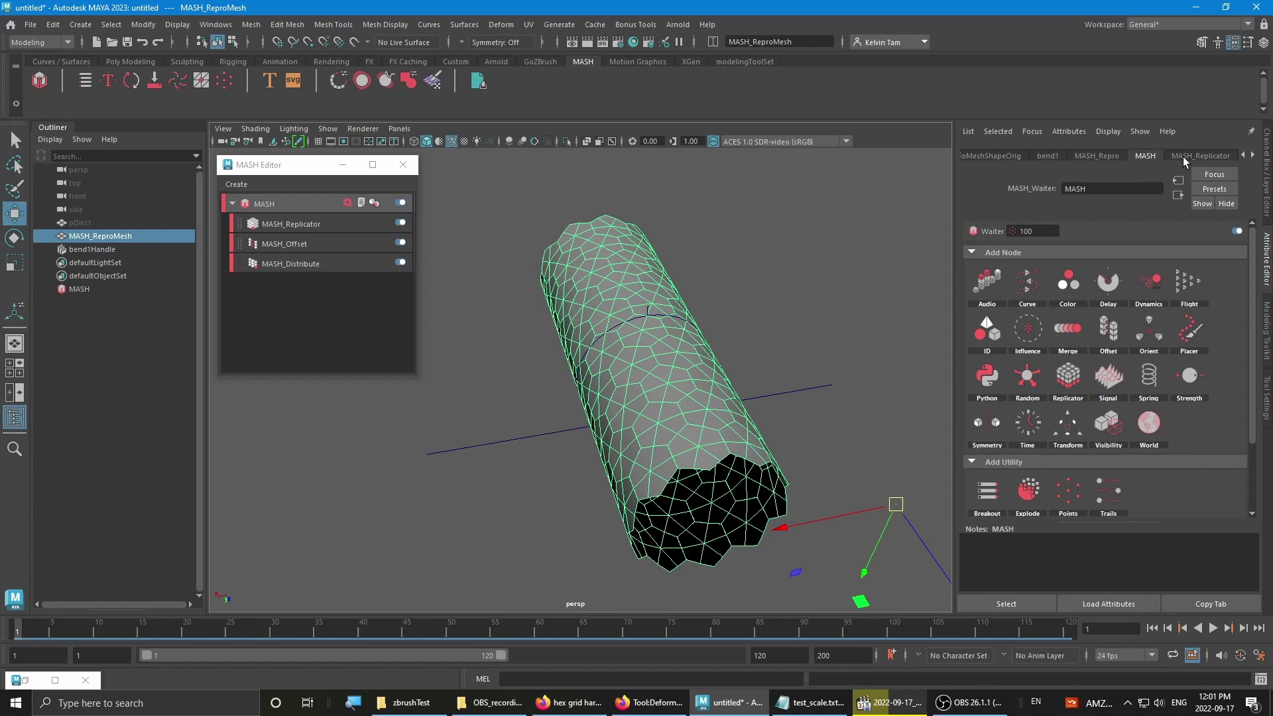
drag(1124, 253, 1125, 253)
scroll(674, 296, down, 3)
alt+drag(783, 292, 599, 297)
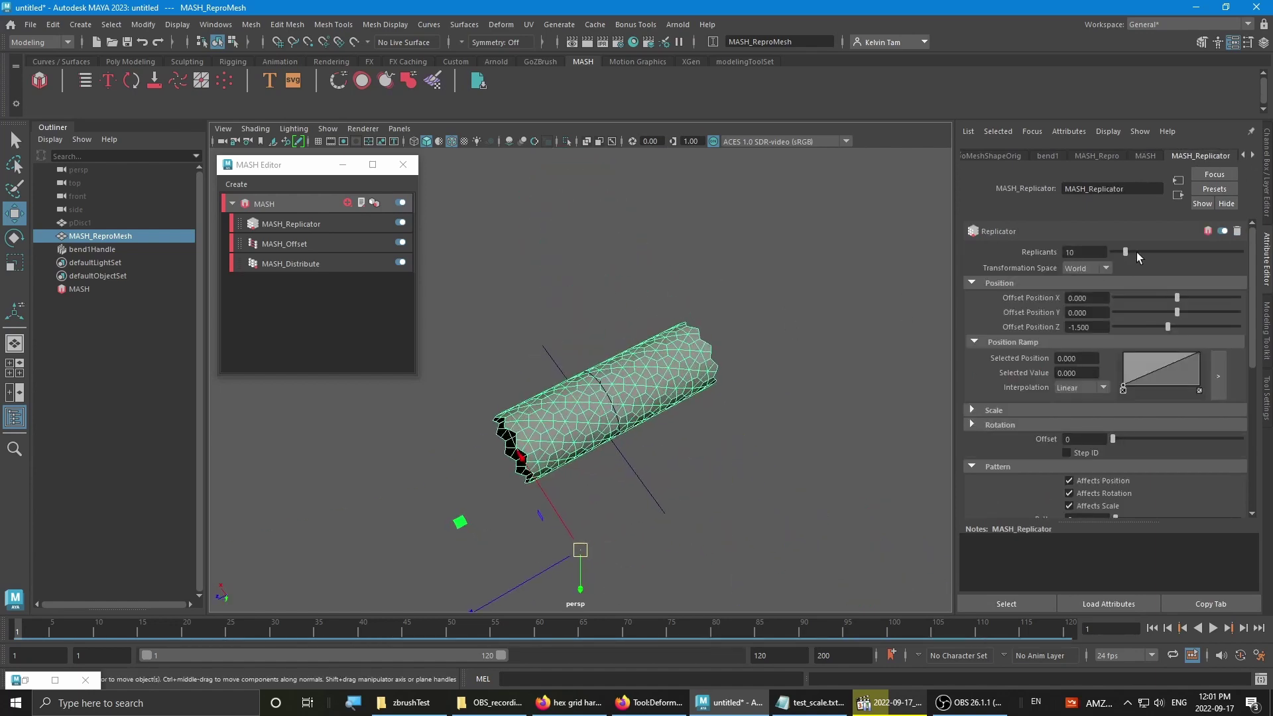
mouse_move(1125, 252)
mouse_down()
mouse_move(1137, 249)
mouse_move(1123, 248)
mouse_up()
- Set the MASH Distribute node's Number of Points to 20
click(1253, 157)
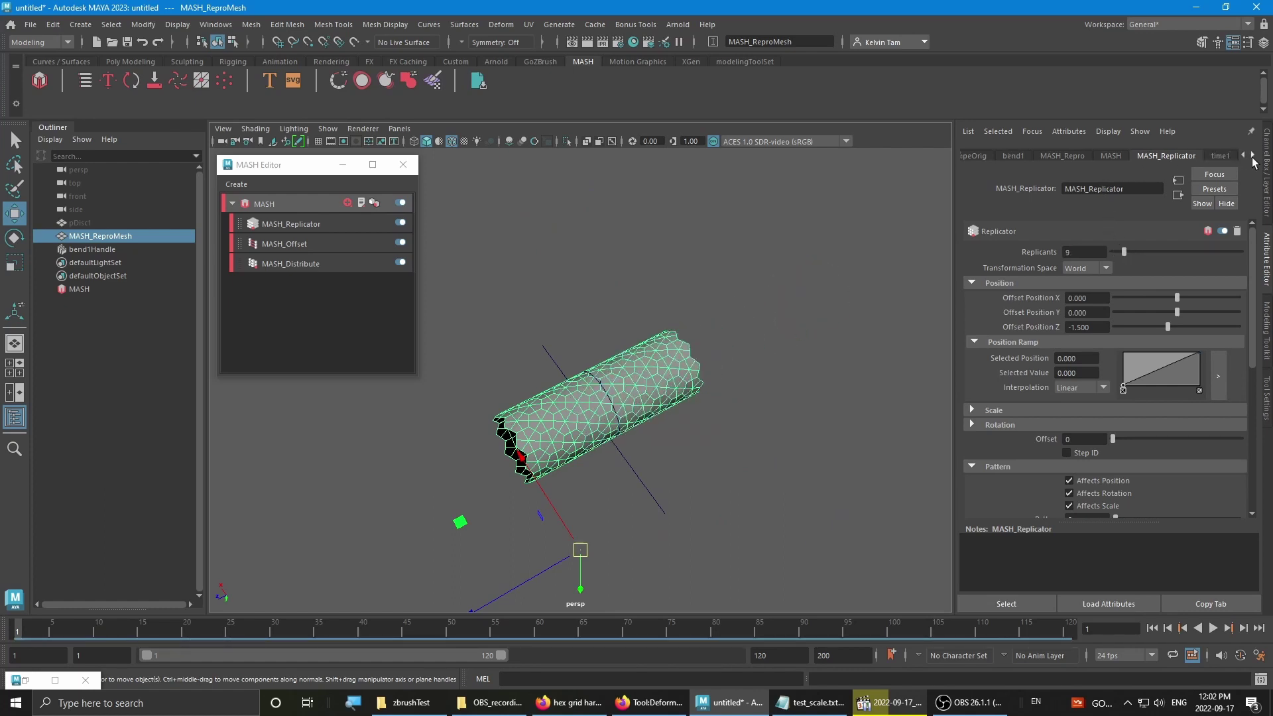
click(1252, 157)
click(1252, 156)
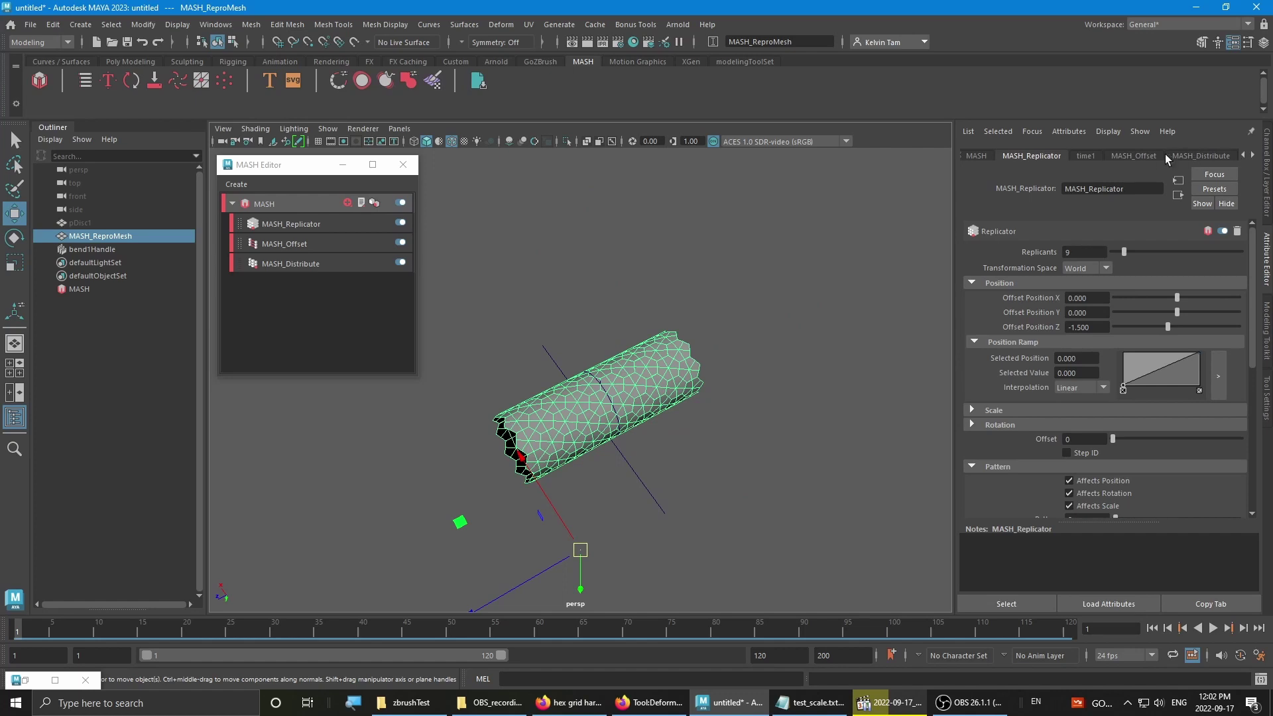
click(1222, 156)
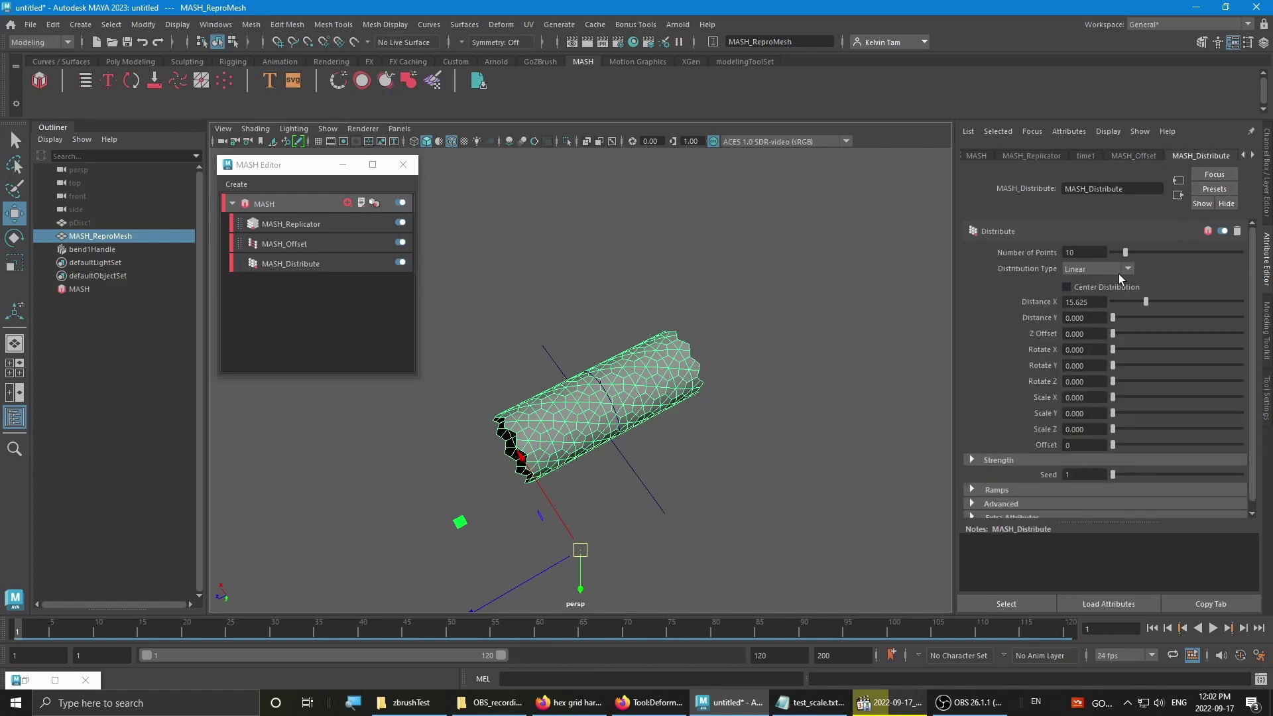
drag(1128, 248, 1137, 248)
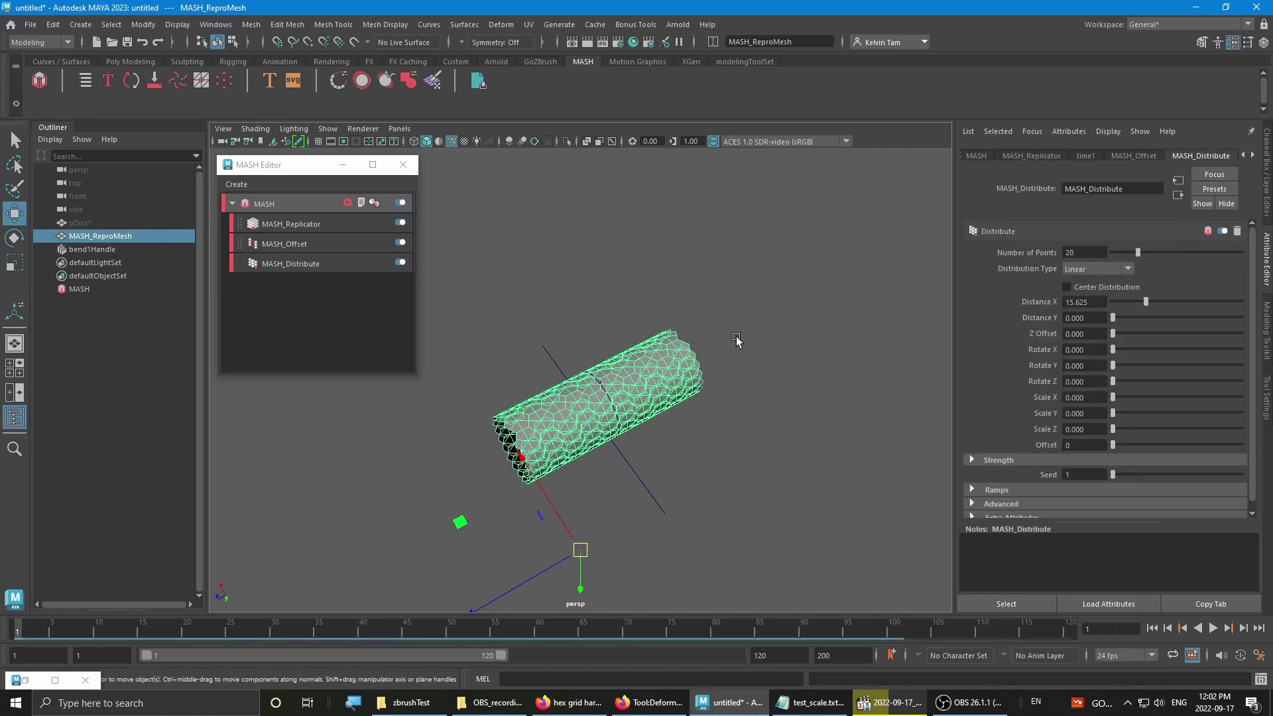
- Select the bend deformer handle and set the deformer's Envelope to 0 to flatten the tube into a sheet
alt+drag(738, 341, 839, 294)
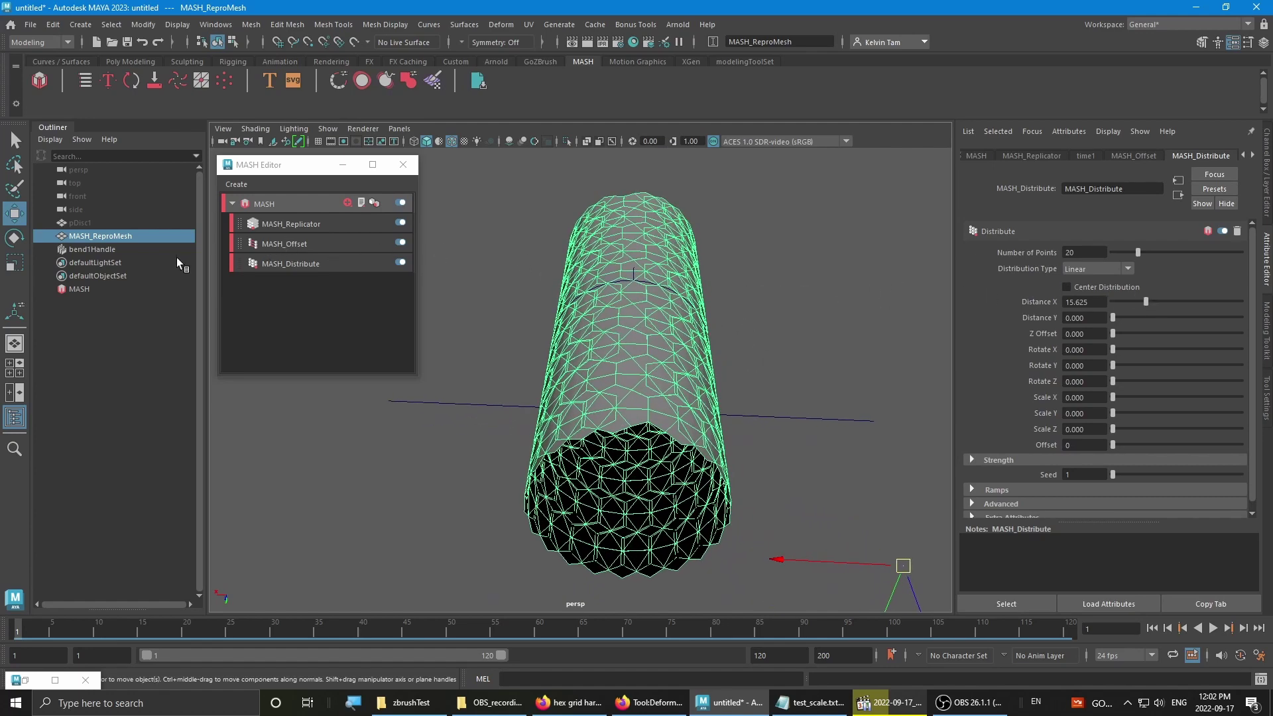
click(115, 251)
click(1121, 157)
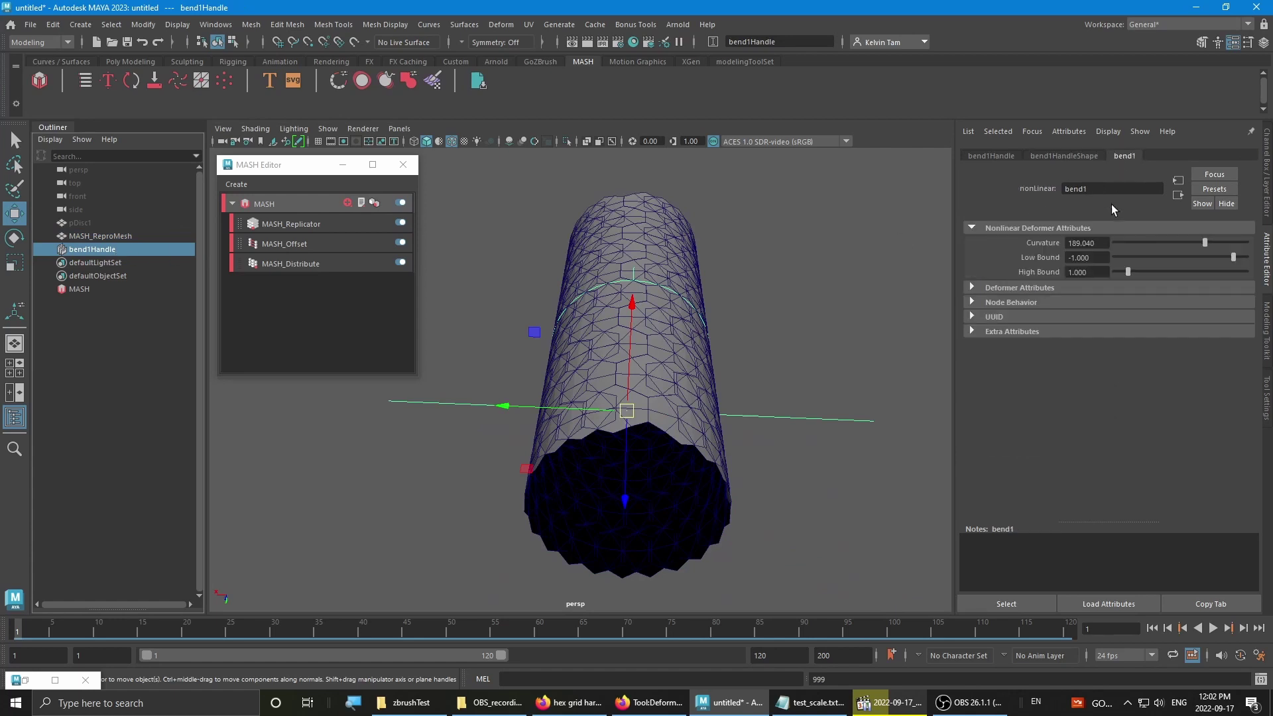
click(1013, 289)
drag(1212, 302, 993, 302)
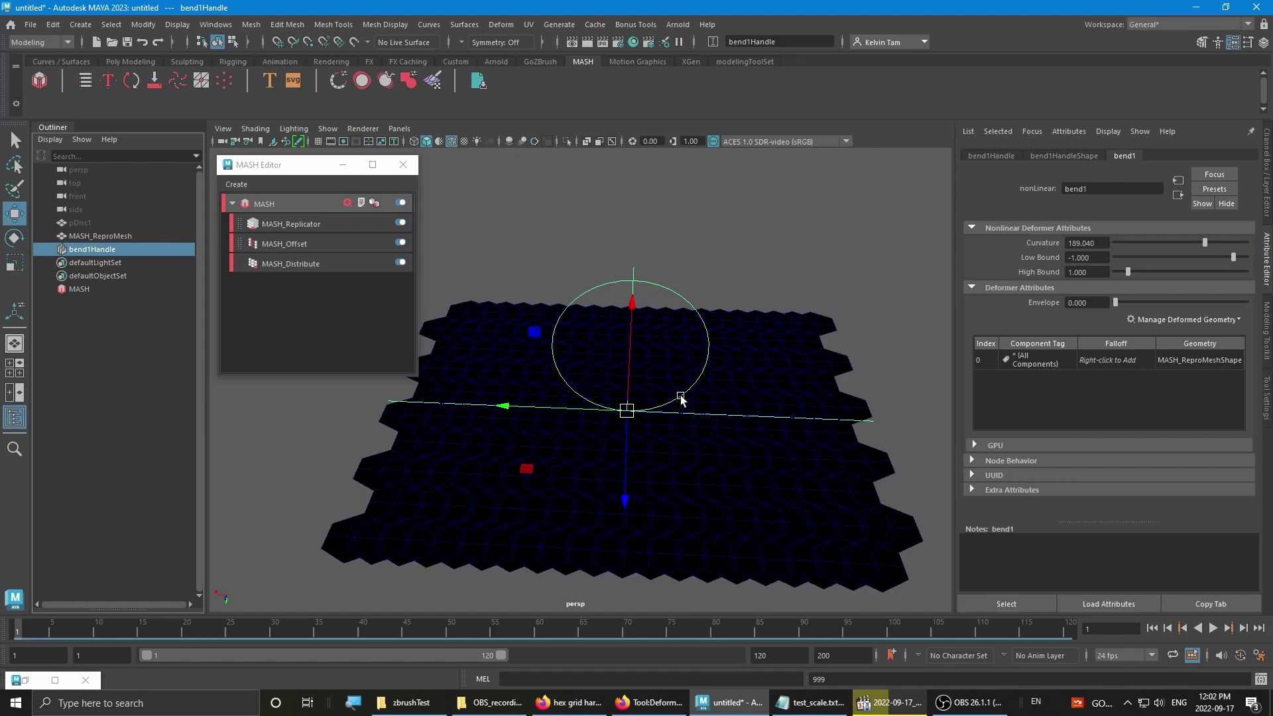
mouse_move(680, 395)
alt+mouse_down()
mouse_move(650, 263)
mouse_move(669, 318)
alt+mouse_up()
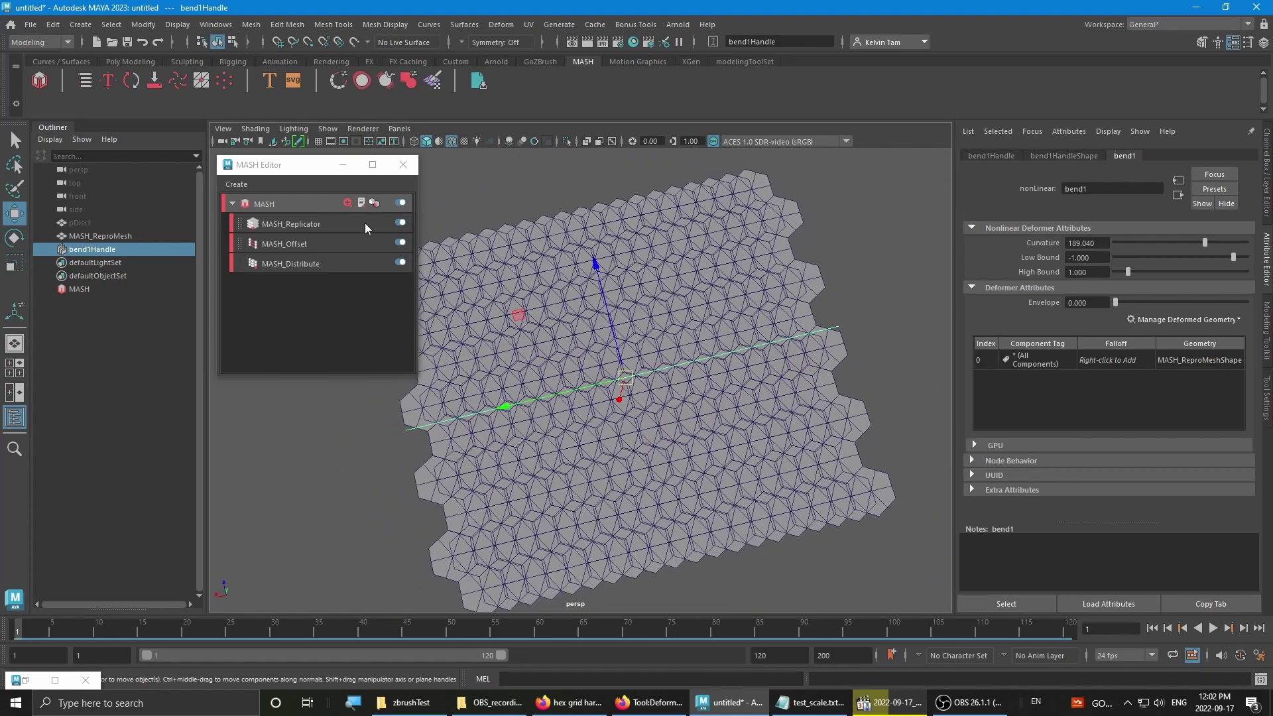
- Disable the MASH Replicator node and raise the Distribute node's Distance X to about 31.875
click(309, 244)
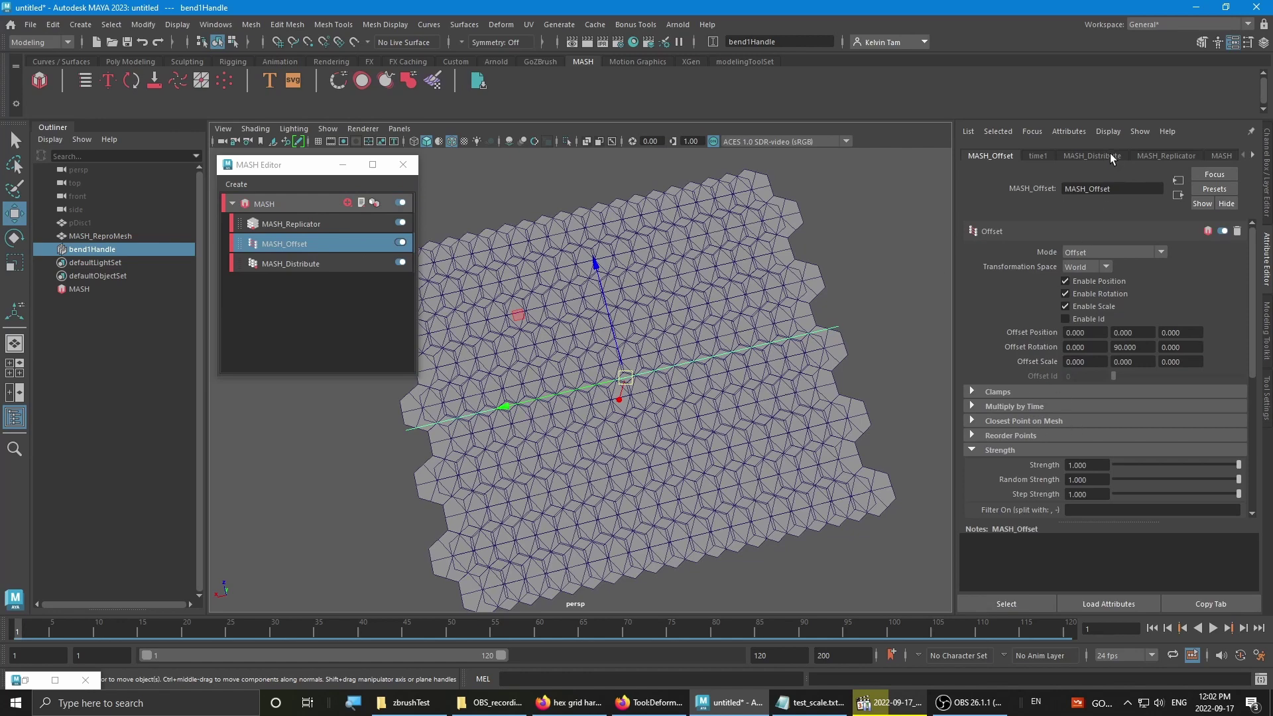
click(400, 224)
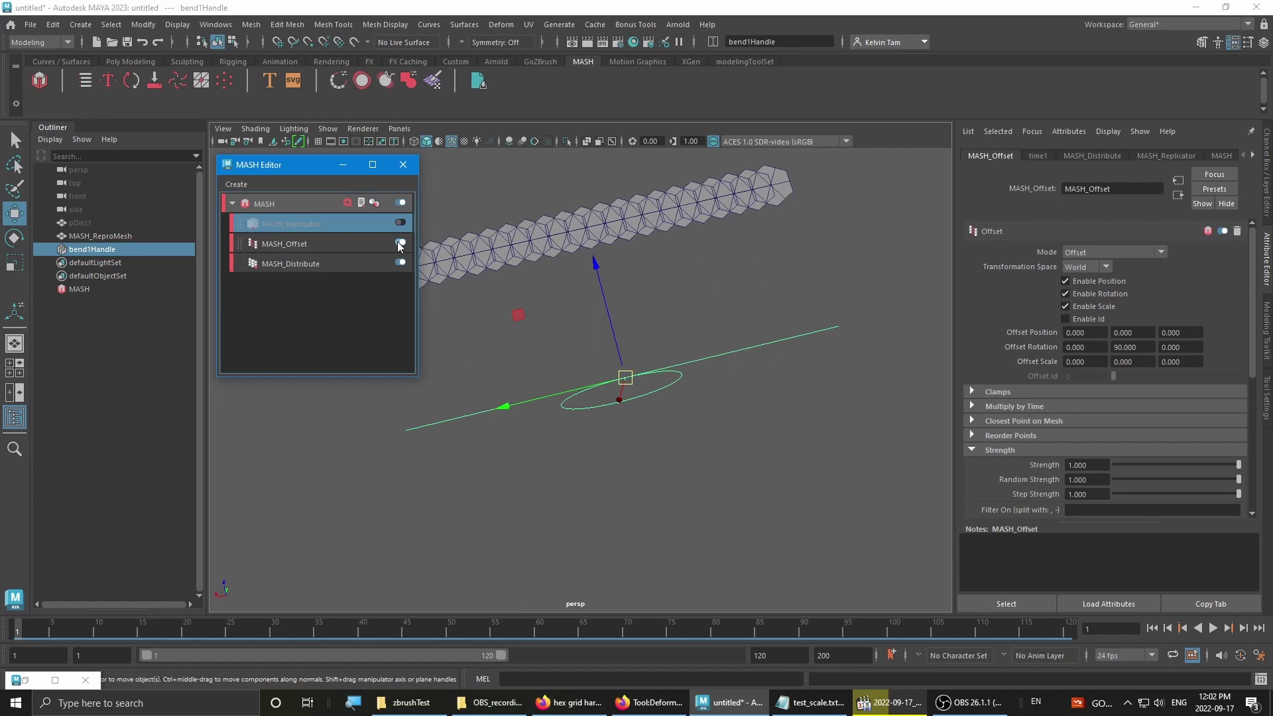
click(320, 265)
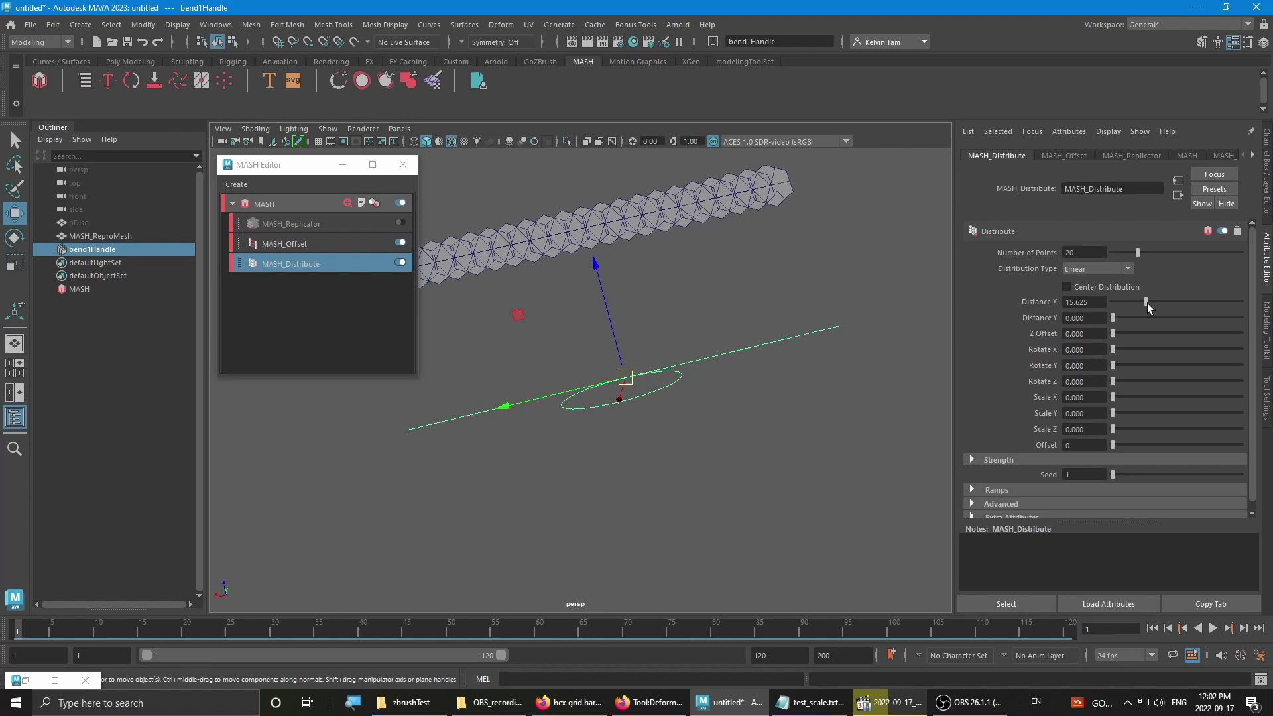
drag(1147, 307, 1181, 302)
alt+drag(728, 321, 693, 362)
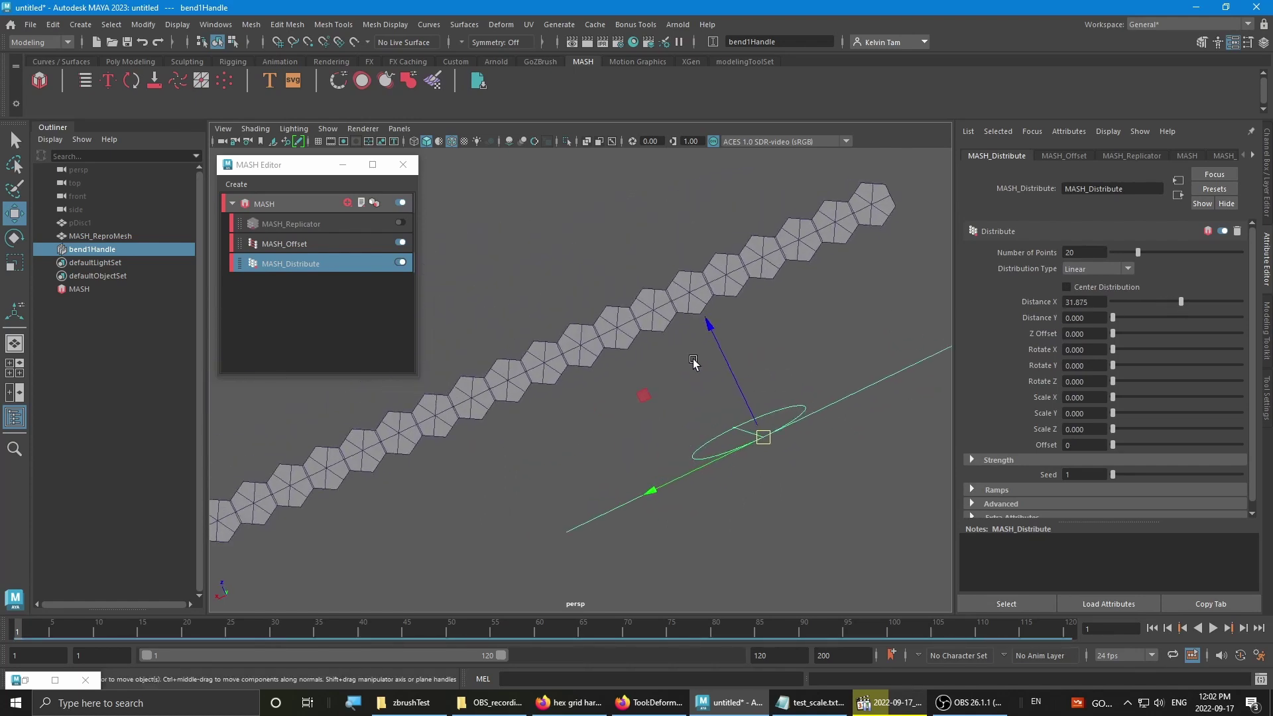
alt+middle_drag(688, 367, 747, 365)
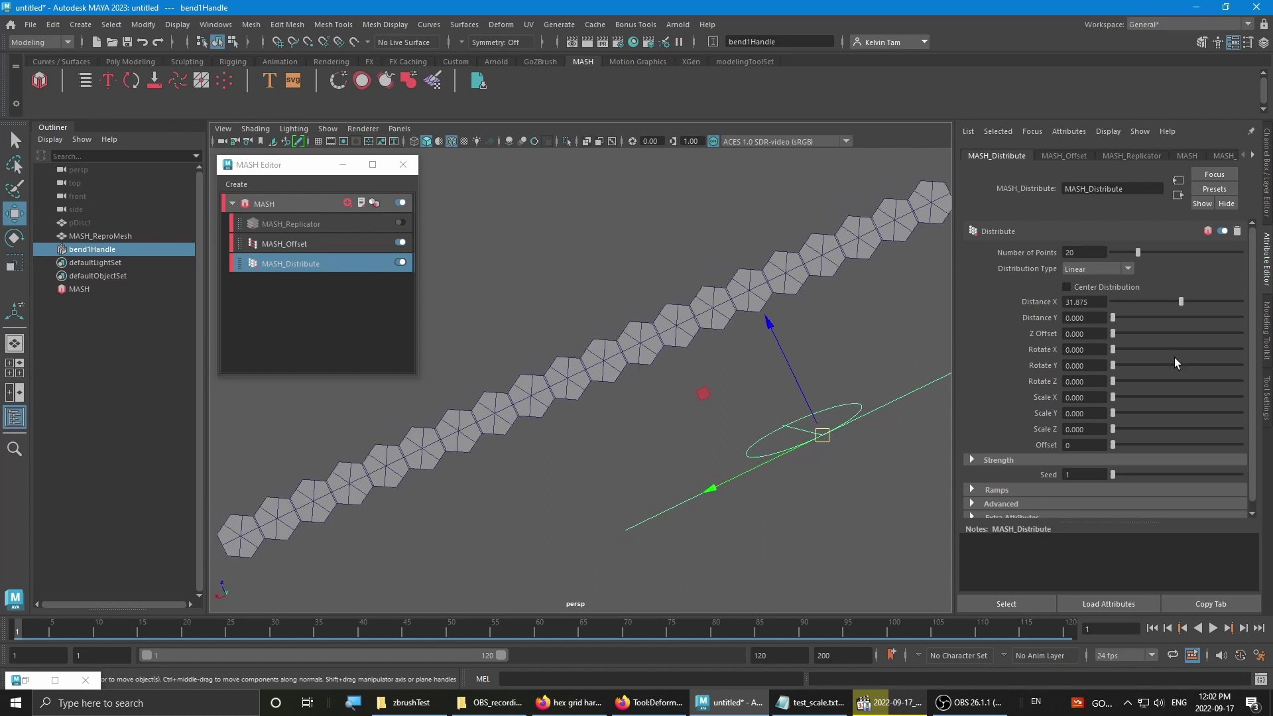
- Fine-tune the Distribute node's Distance X to 32.828 so that neighbouring hexagons meet edge to edge
drag(1183, 304, 1180, 300)
alt+right_drag(796, 424, 1034, 391)
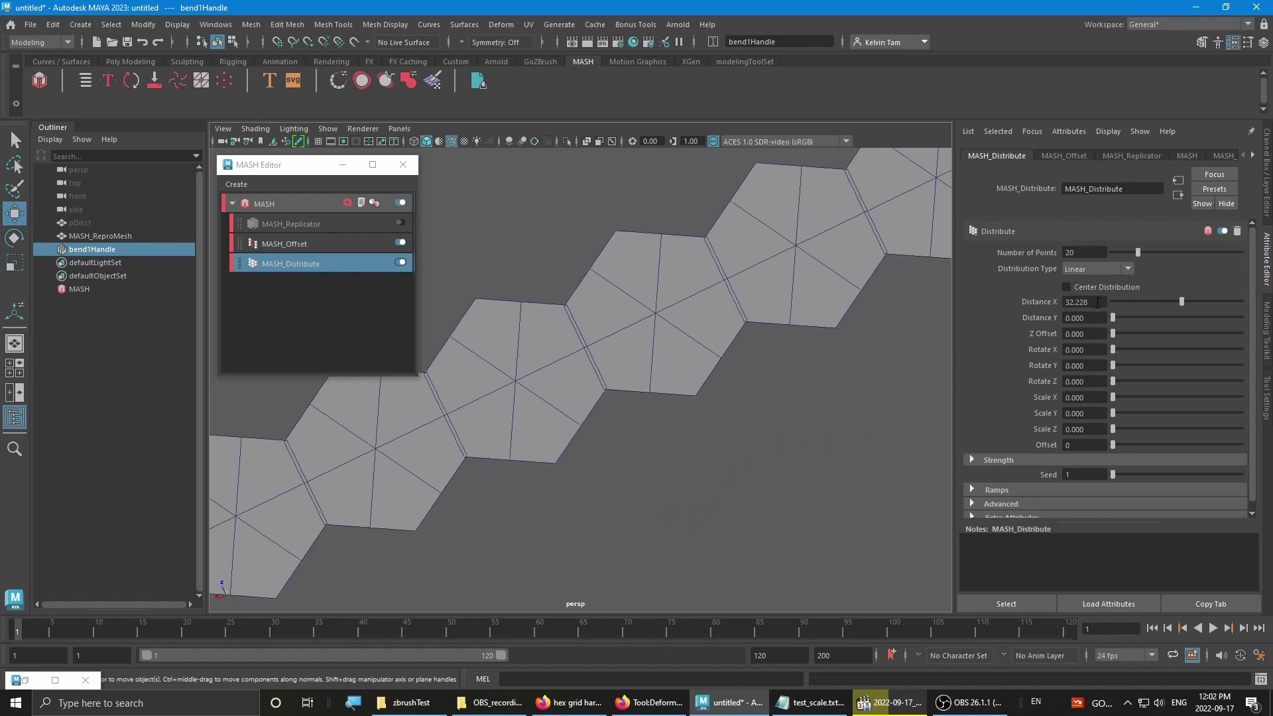
ctrl+drag(1094, 302, 1137, 299)
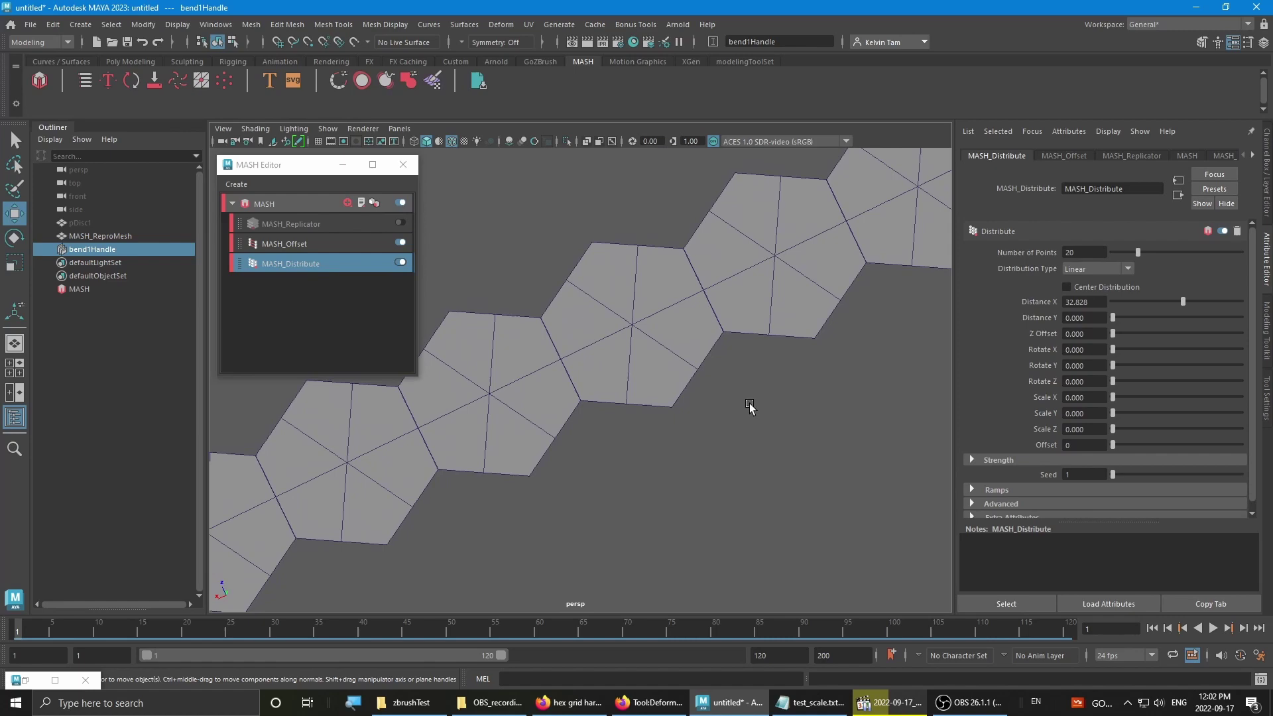
- Re-enable the MASH Replicator node to restore all rows of the hexagon sheet
scroll(676, 321, down, 10)
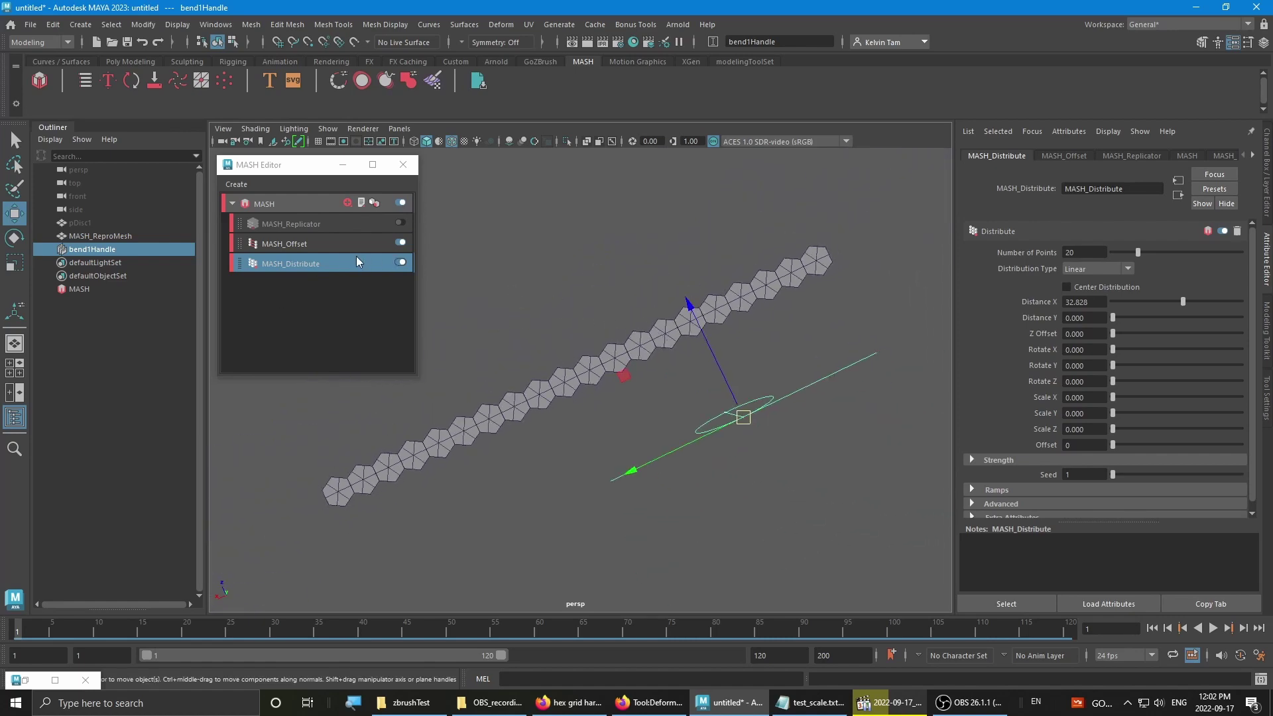
click(400, 222)
alt+drag(729, 370, 647, 375)
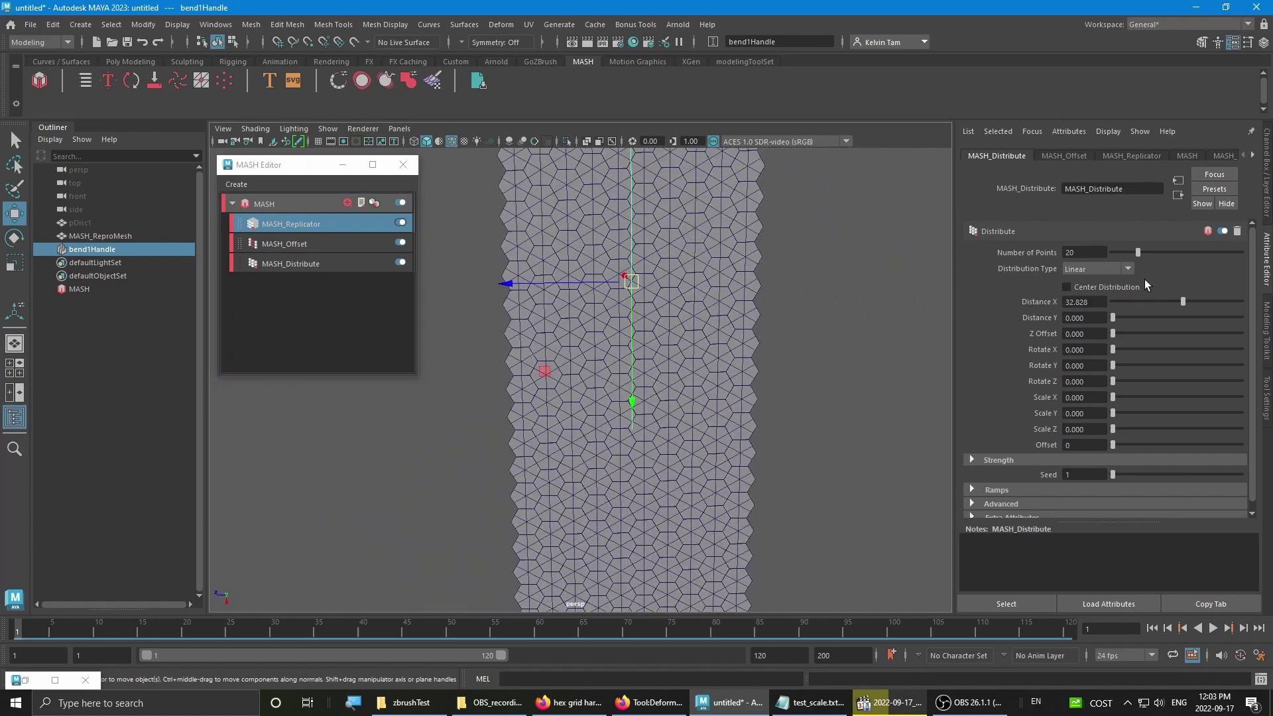
alt+right_drag(810, 351, 702, 308)
alt+drag(701, 308, 639, 299)
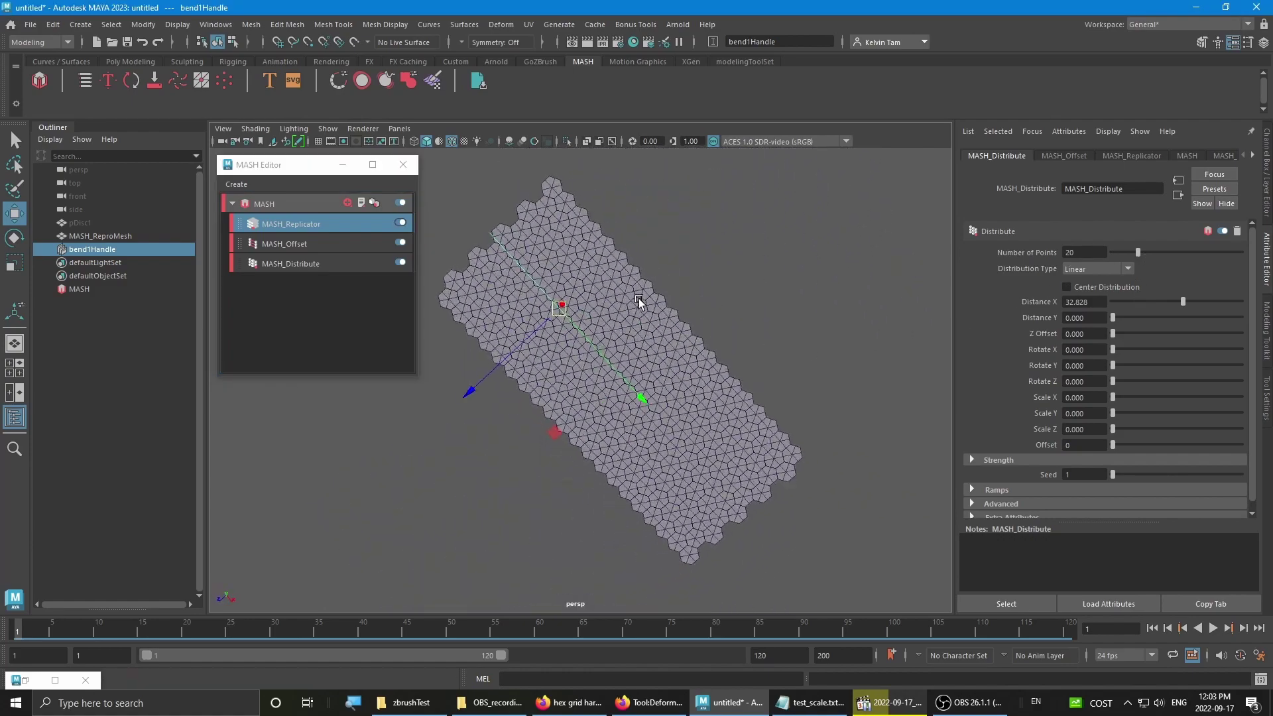
drag(1137, 252, 1138, 252)
alt+drag(636, 298, 590, 305)
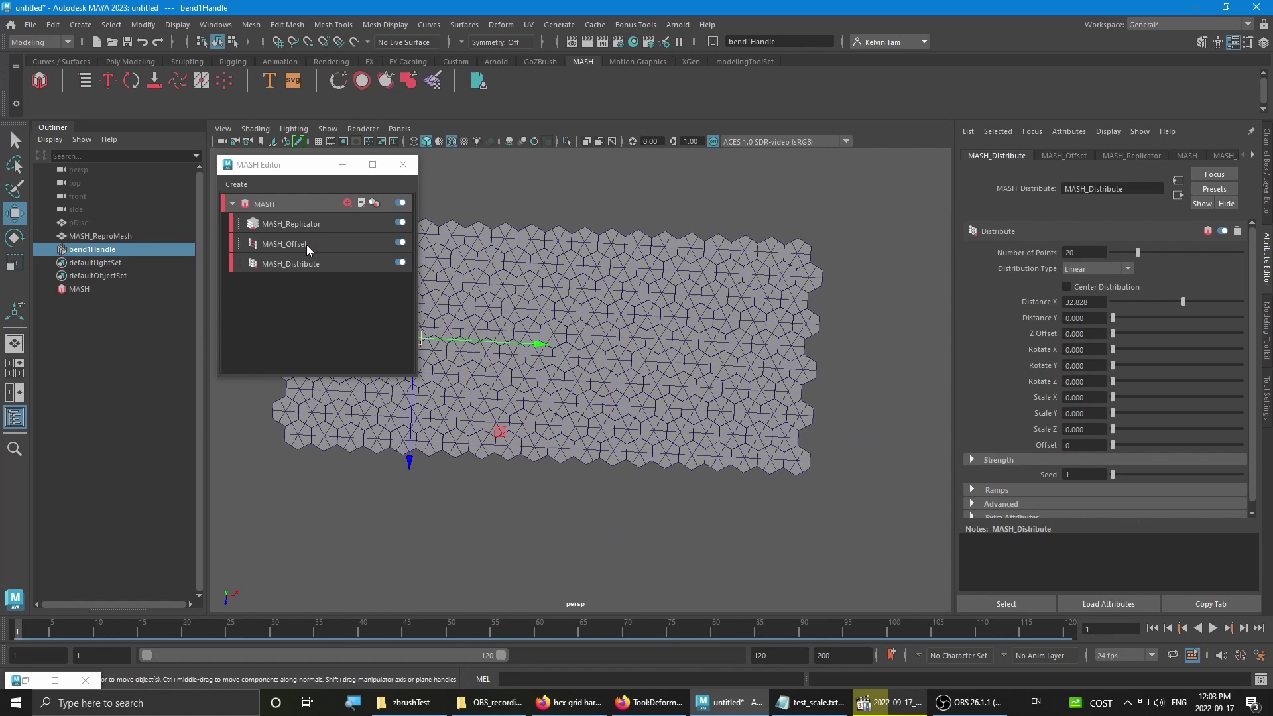
- Set the bend deformer's Envelope back to 1 on the bend handle
click(96, 250)
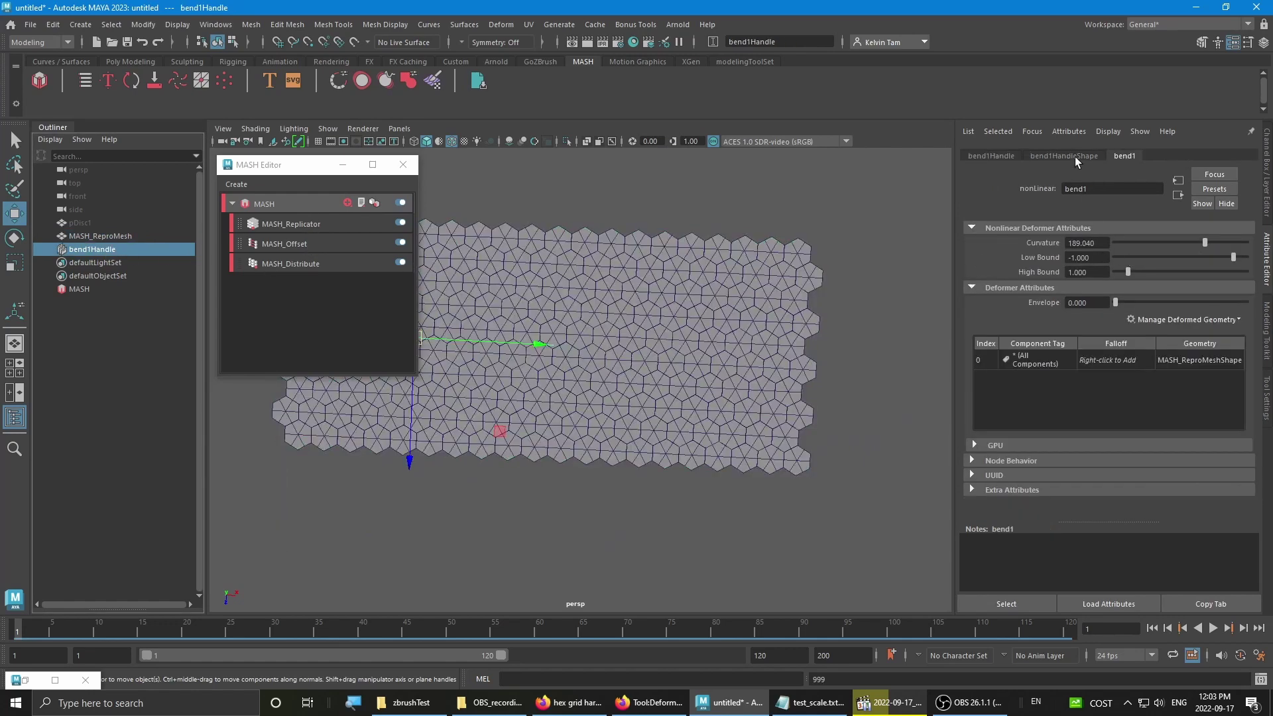
click(1104, 302)
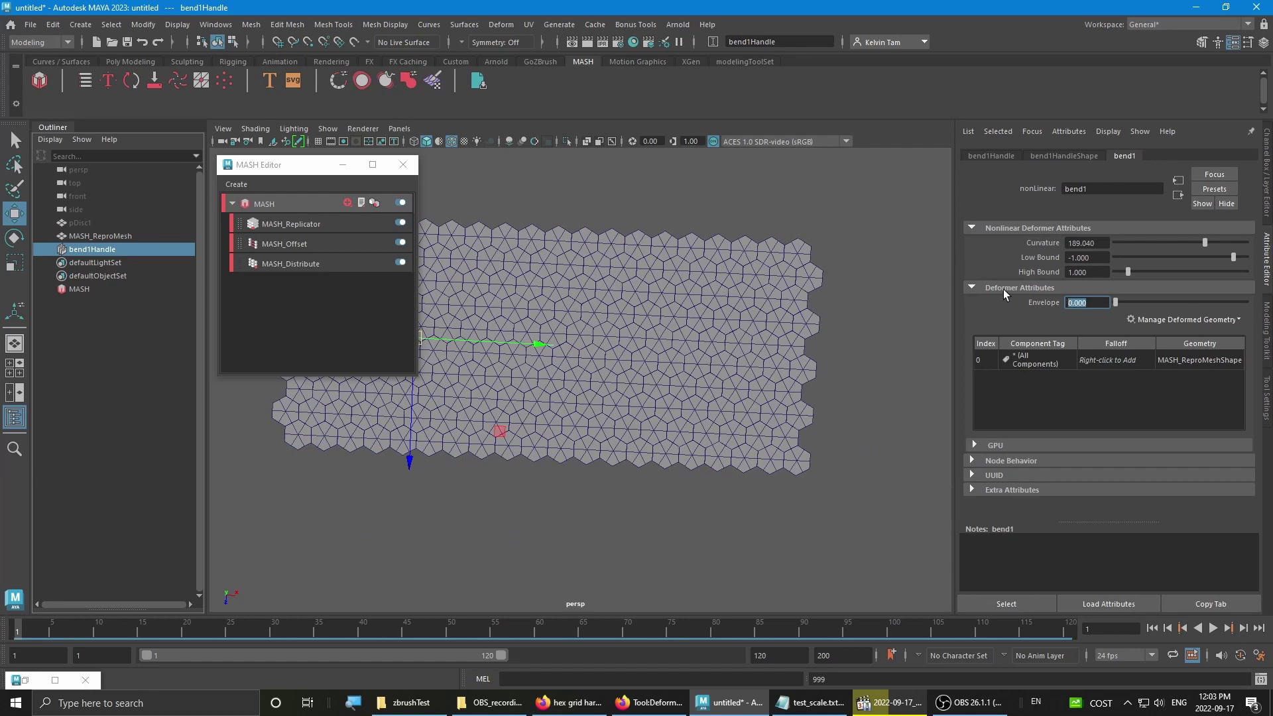
text(1)
key(Return)
- Scale the bend deformer handle up uniformly so that the whole hexagon sheet rolls into the tube
alt+middle_drag(544, 400, 687, 396)
alt+drag(686, 397, 693, 311)
alt+drag(702, 366, 726, 347)
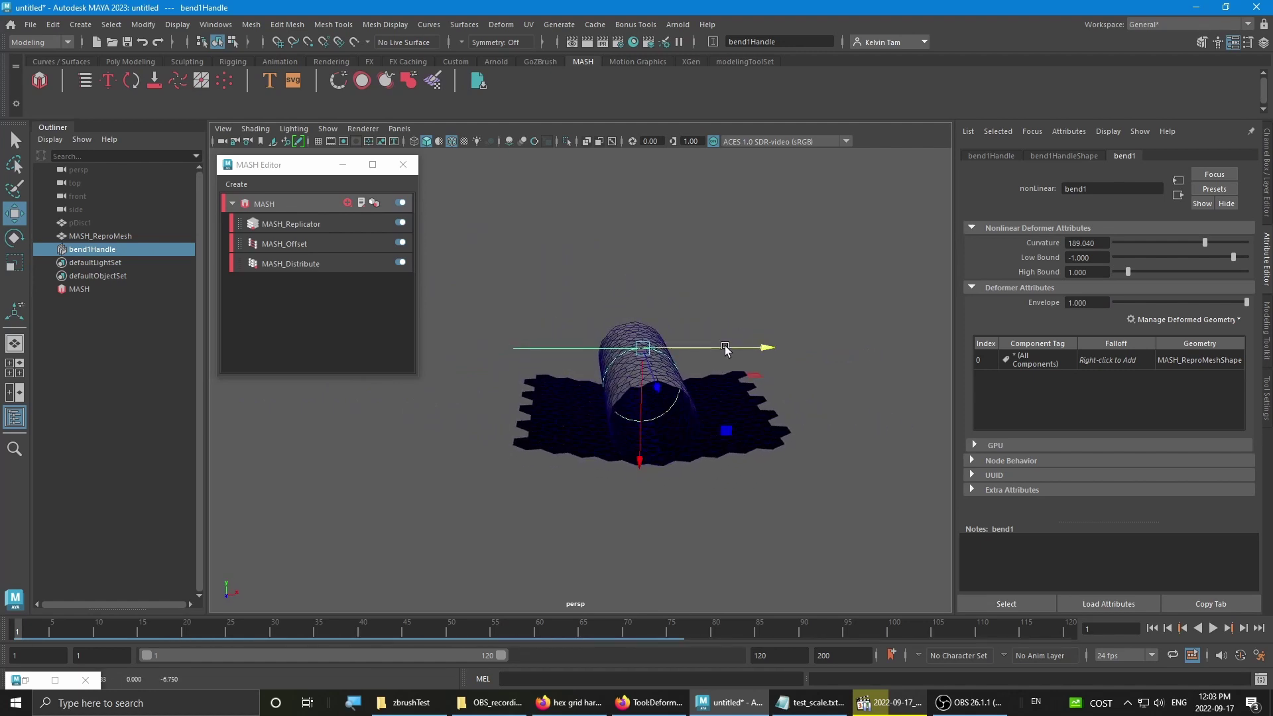
key(r)
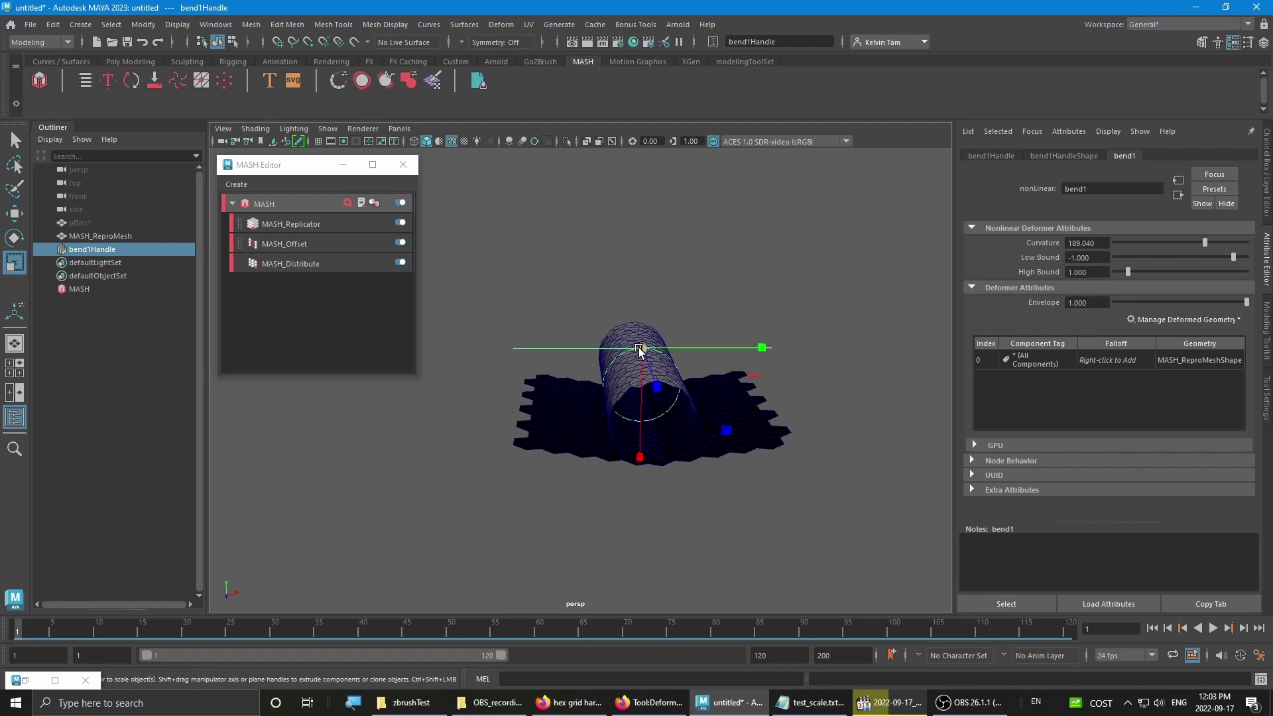
mouse_move(641, 352)
mouse_down()
mouse_move(734, 352)
mouse_move(687, 369)
mouse_move(747, 356)
mouse_move(625, 372)
mouse_move(638, 298)
mouse_move(661, 435)
mouse_move(704, 341)
mouse_move(789, 342)
mouse_move(847, 417)
mouse_move(858, 361)
mouse_move(634, 342)
mouse_move(722, 304)
mouse_move(662, 340)
mouse_move(614, 408)
mouse_move(658, 338)
mouse_move(665, 358)
mouse_move(650, 380)
mouse_move(671, 352)
mouse_move(694, 383)
mouse_move(657, 358)
mouse_move(662, 347)
mouse_up()
- Select the bent tube mesh MASH_ReproMesh and duplicate it
click(614, 408)
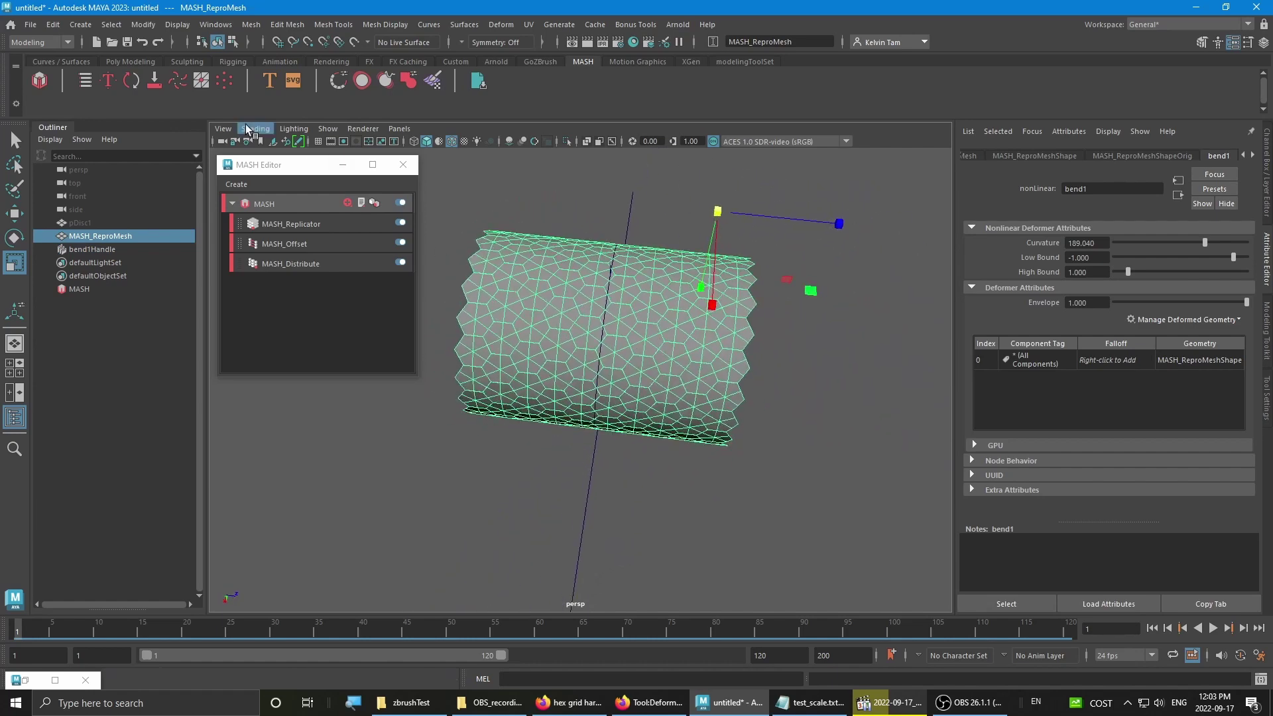
click(456, 61)
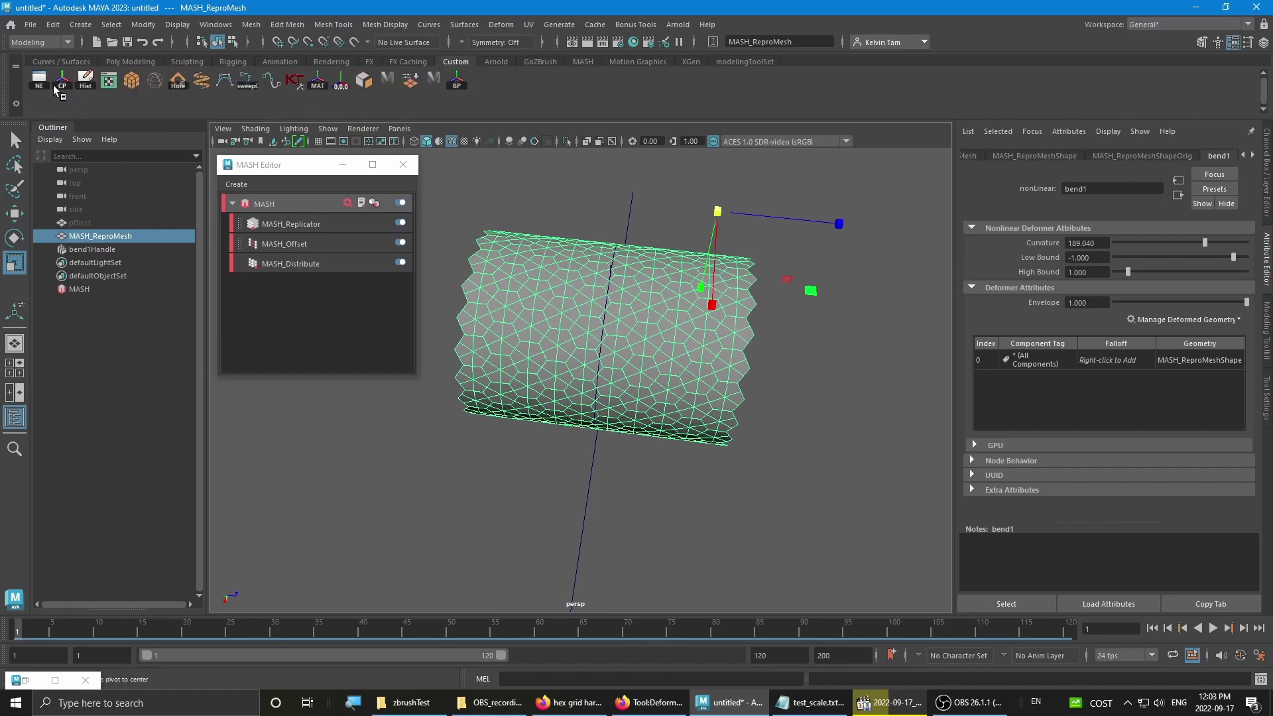
alt+drag(818, 349, 704, 337)
click(85, 225)
click(103, 237)
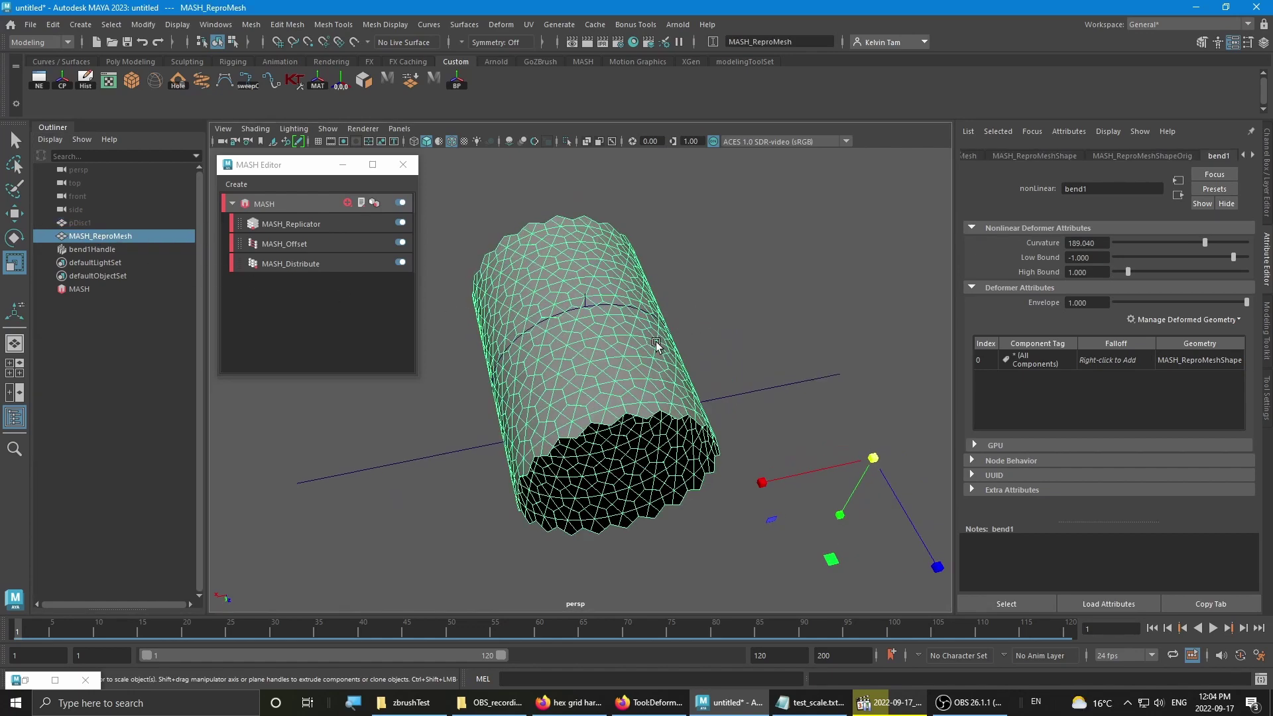
key(ctrl+d)
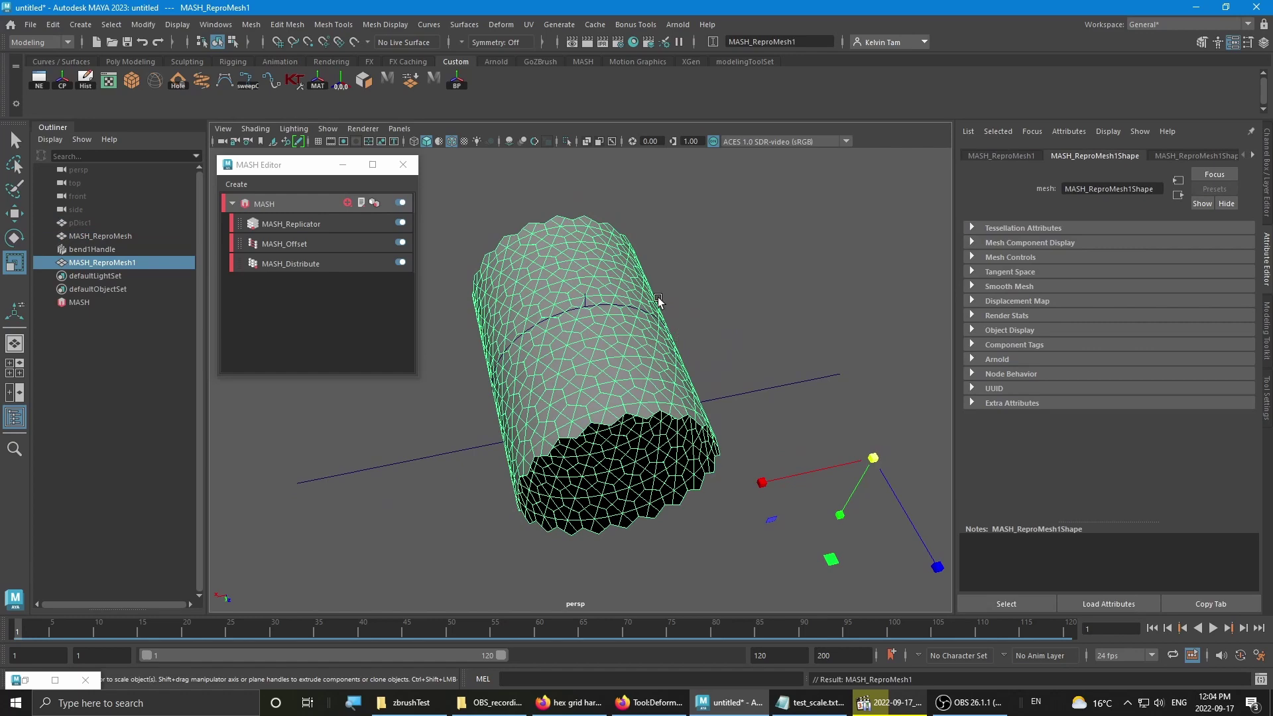
- Isolate the duplicated tube in the viewport and centre its pivot
click(566, 140)
click(67, 81)
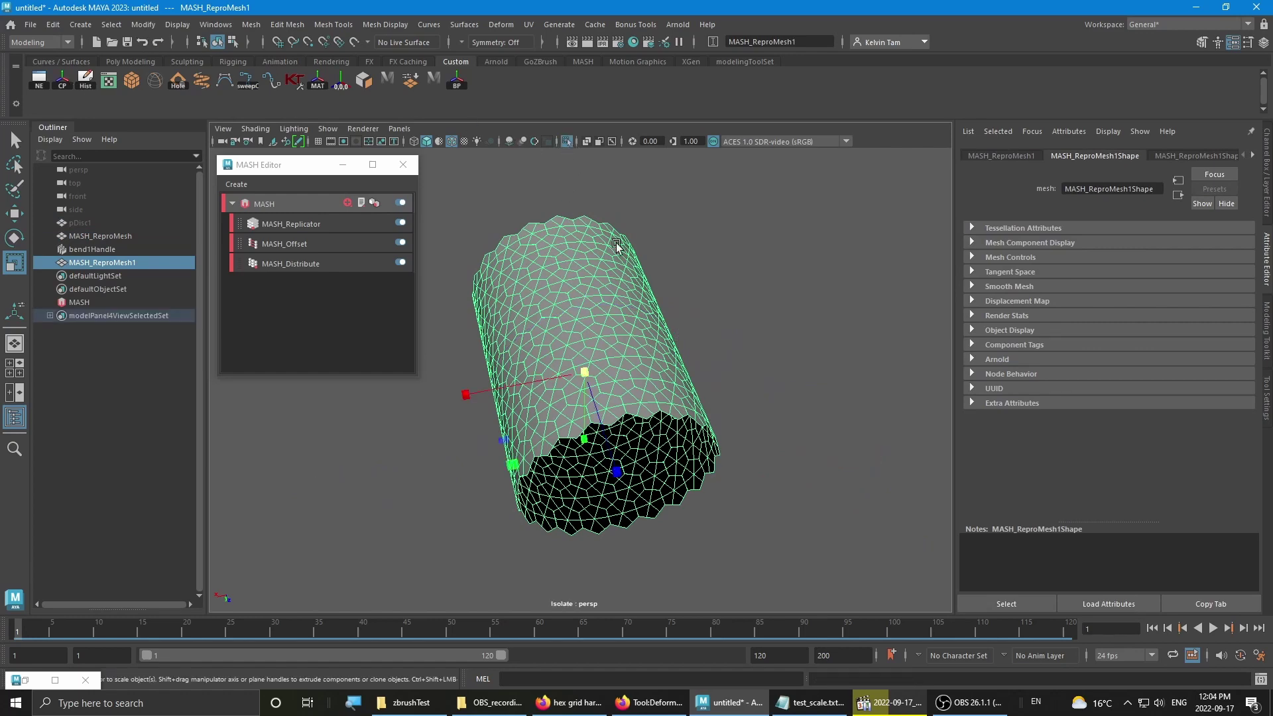
- Switch the duplicated tube mesh to edge component mode
alt+drag(614, 243, 705, 295)
right_drag(740, 331, 677, 312)
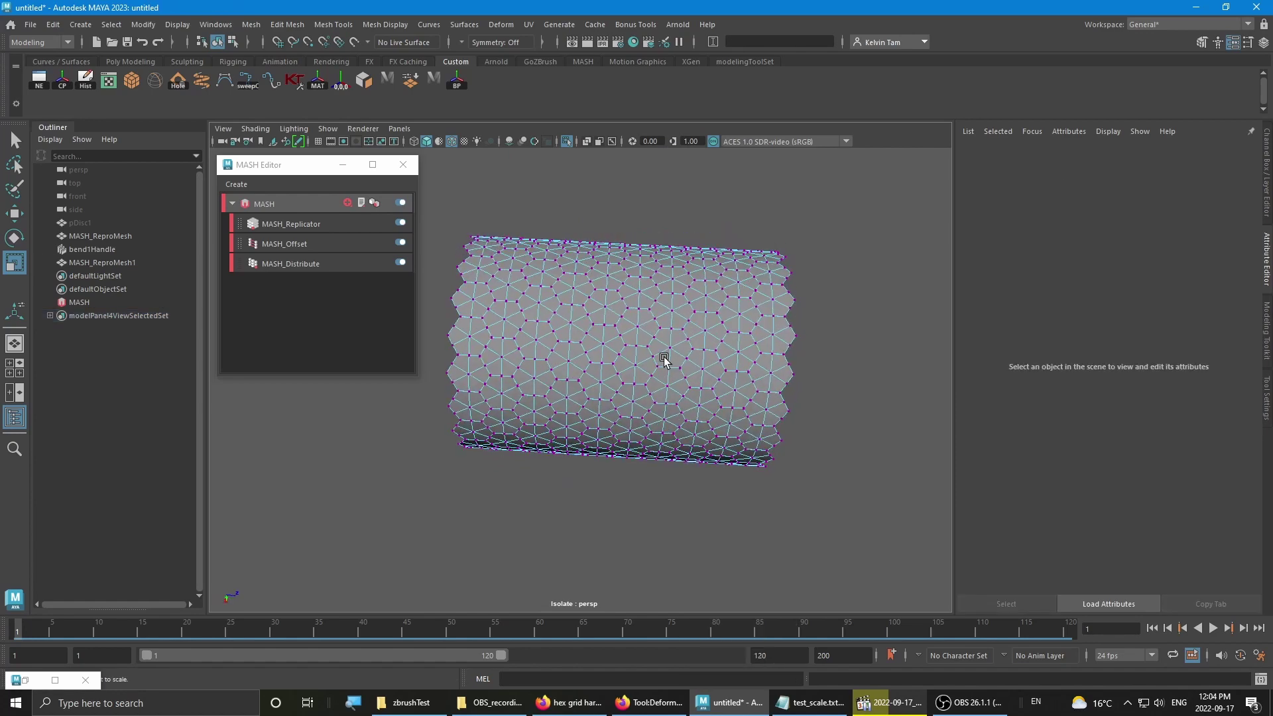
right_drag(663, 357, 674, 275)
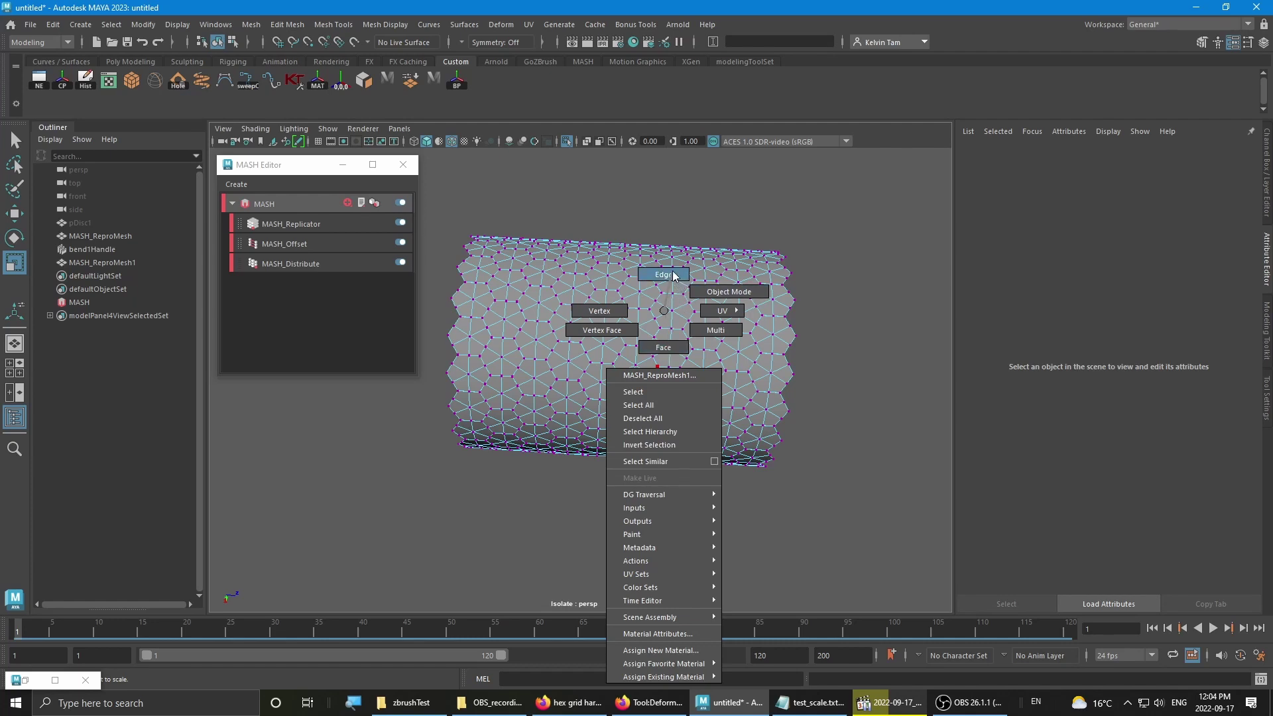
right_drag(673, 272, 670, 355)
drag(865, 550, 439, 204)
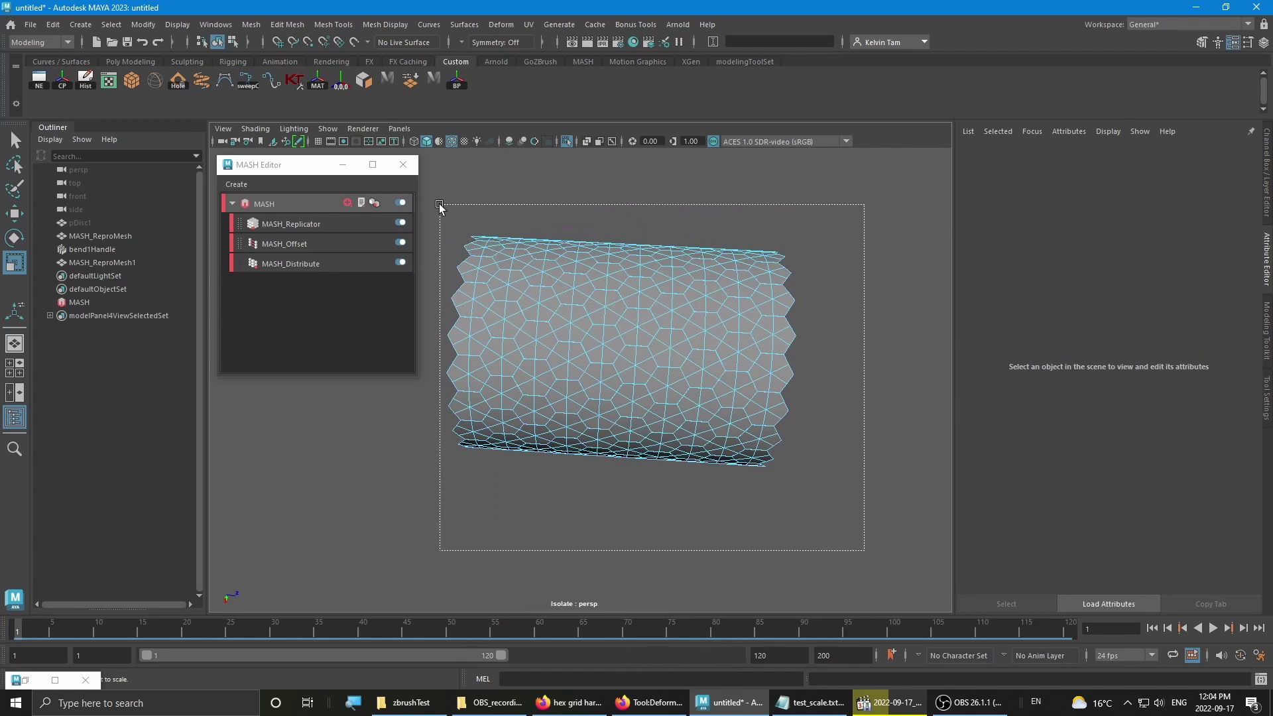
drag(439, 204, 612, 315)
right_drag(592, 310, 594, 259)
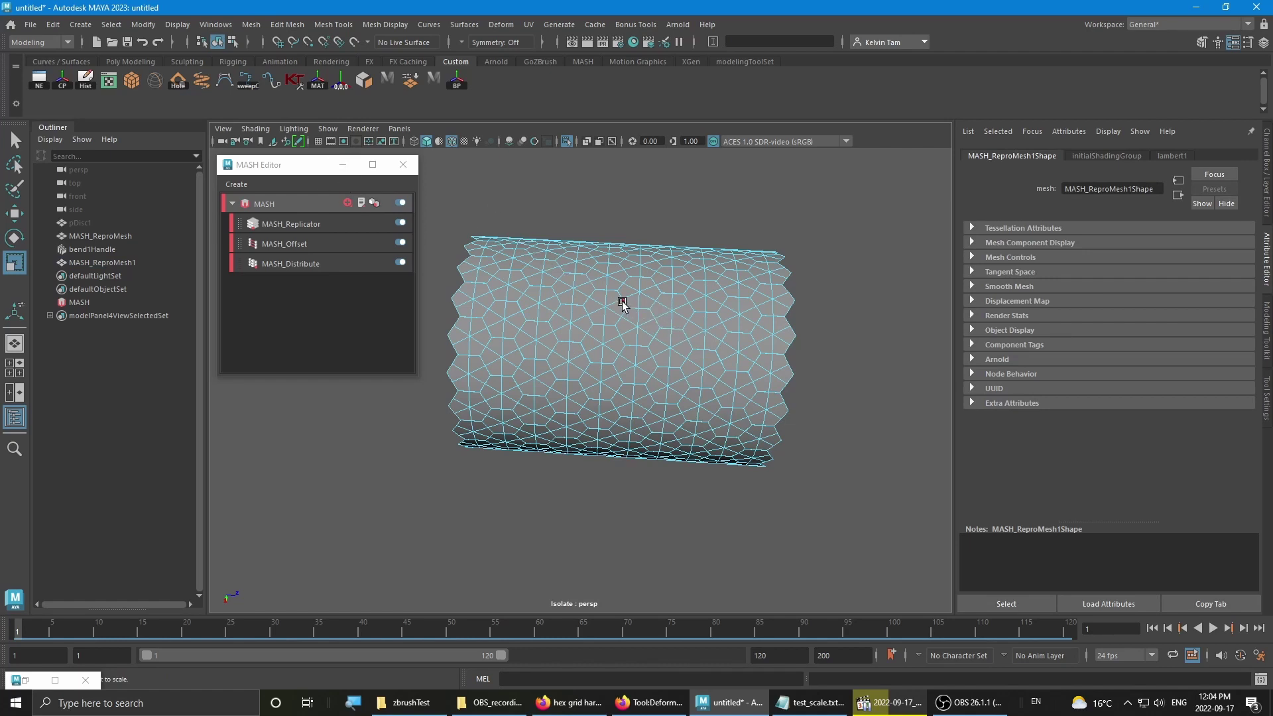
- Set the Selection Constraint to Border and select all hexagon outline edges across the whole tube
click(1204, 45)
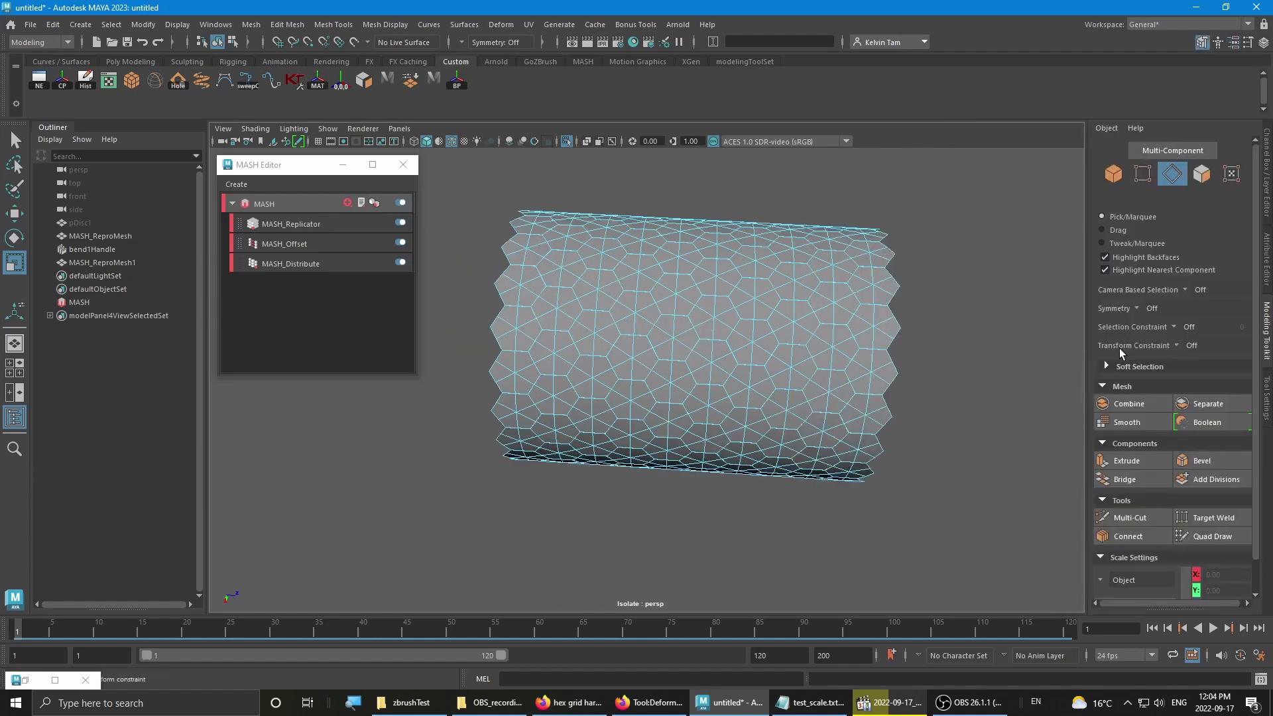
click(1173, 327)
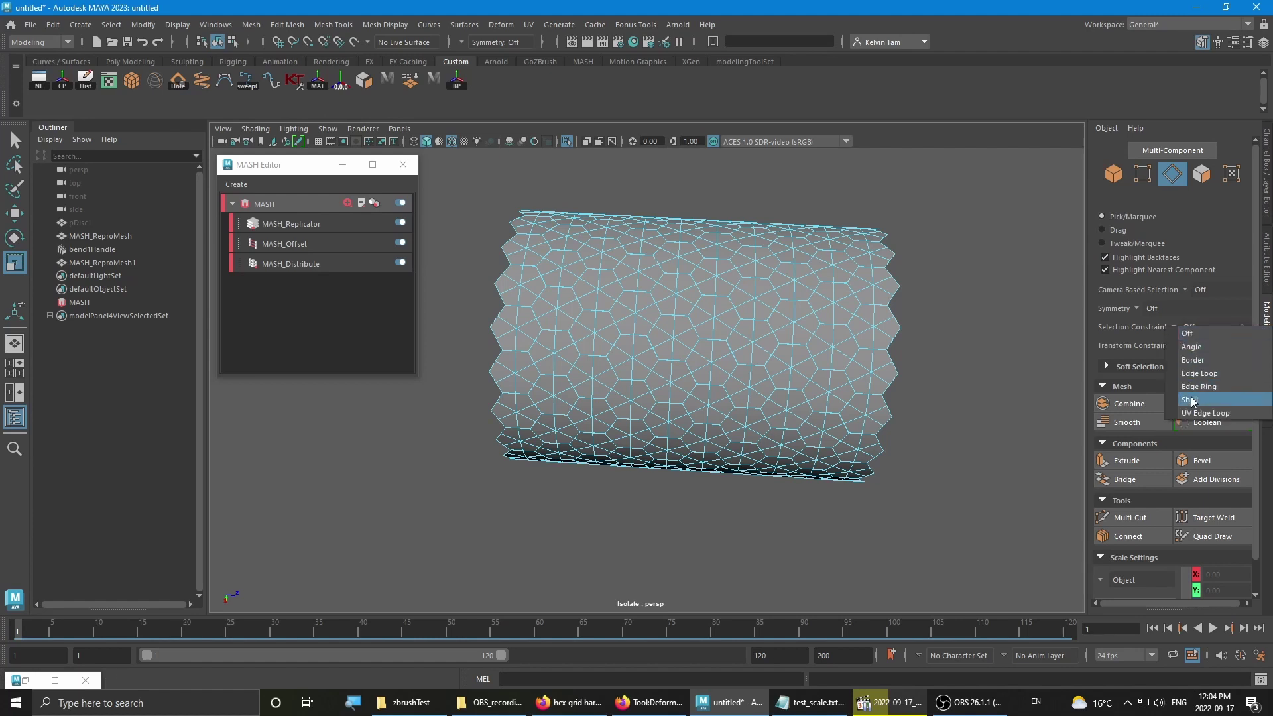
click(1199, 362)
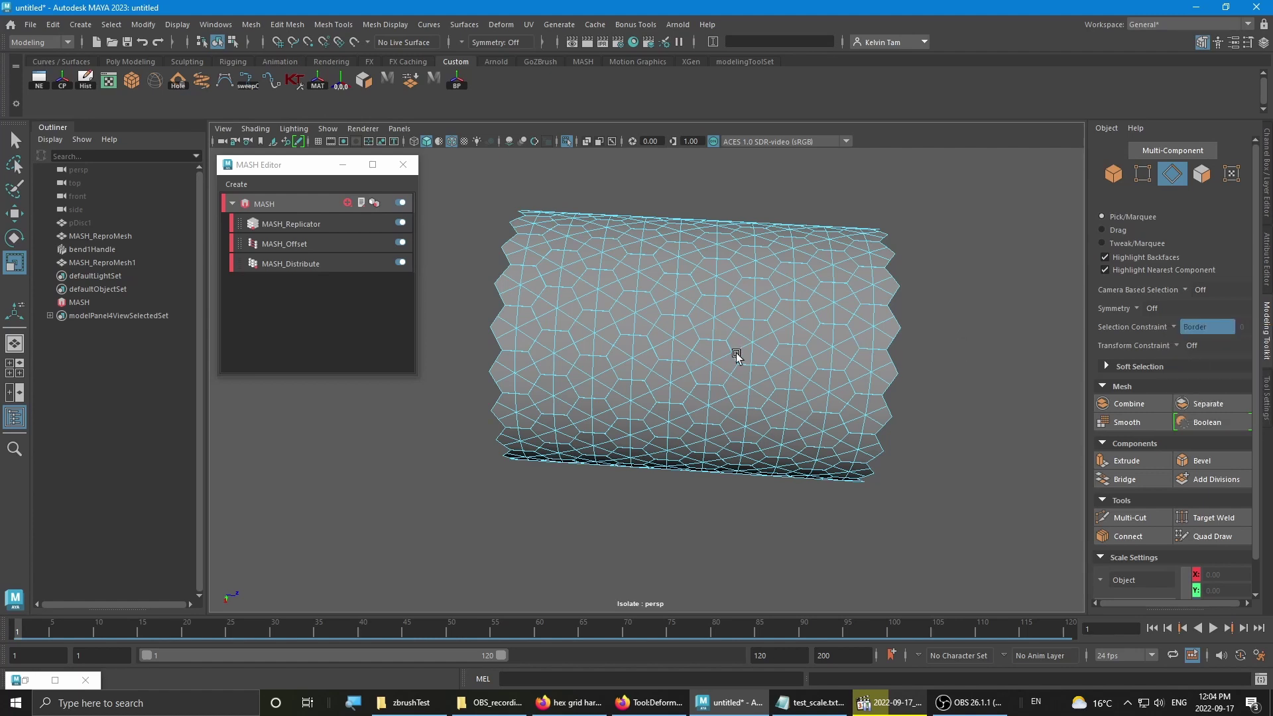
drag(969, 534, 463, 179)
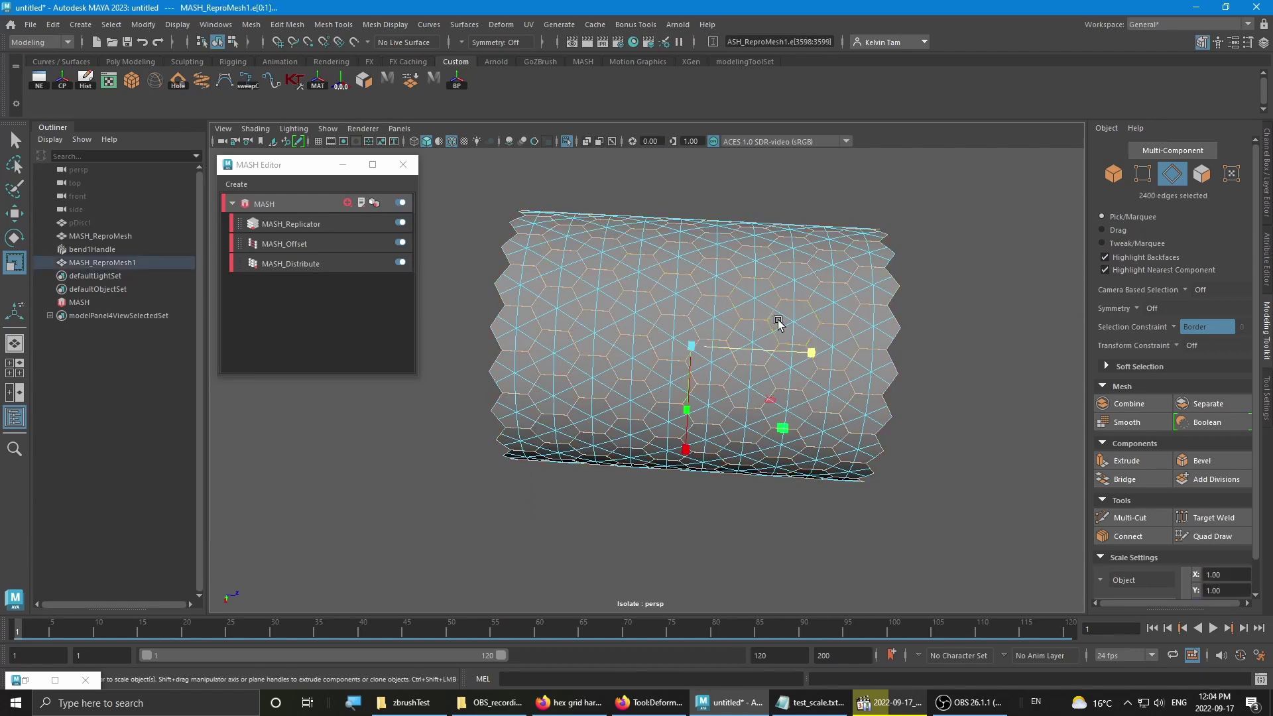
- Turn the Selection Constraint off and store the selected hexagon outline edges in a new set
alt+drag(776, 321, 803, 317)
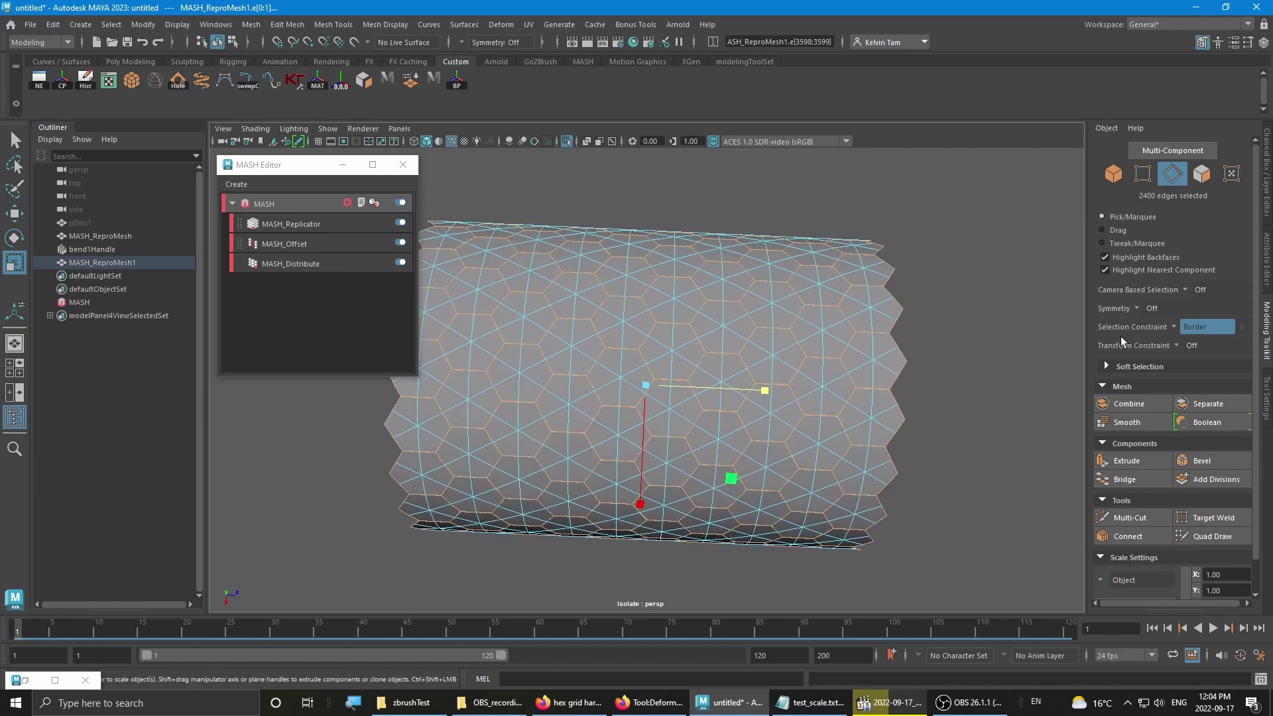
click(1173, 324)
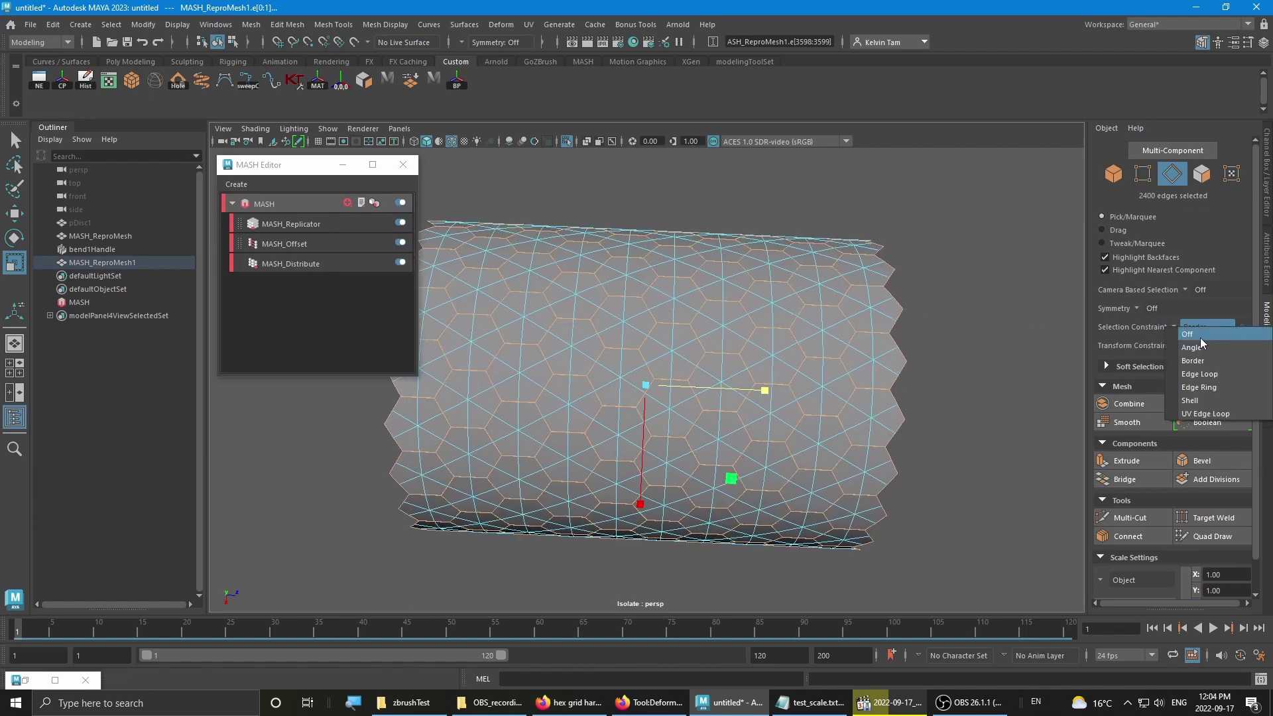
click(1200, 335)
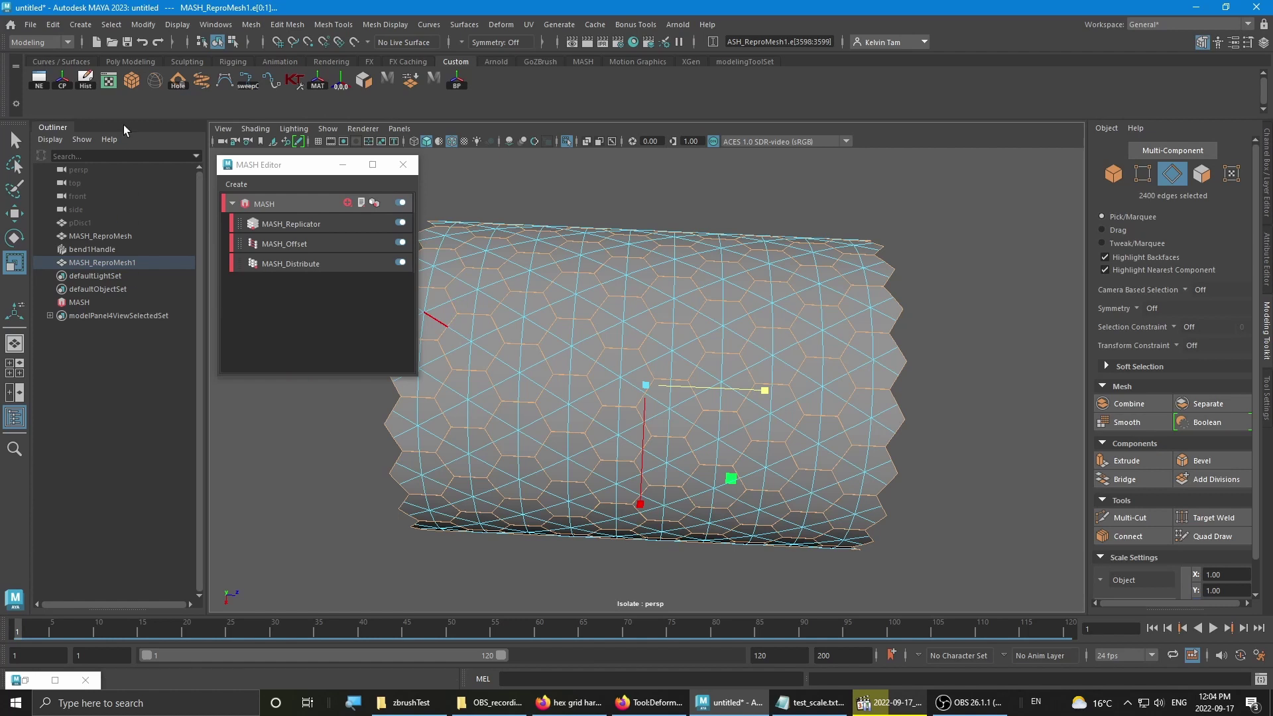
click(78, 28)
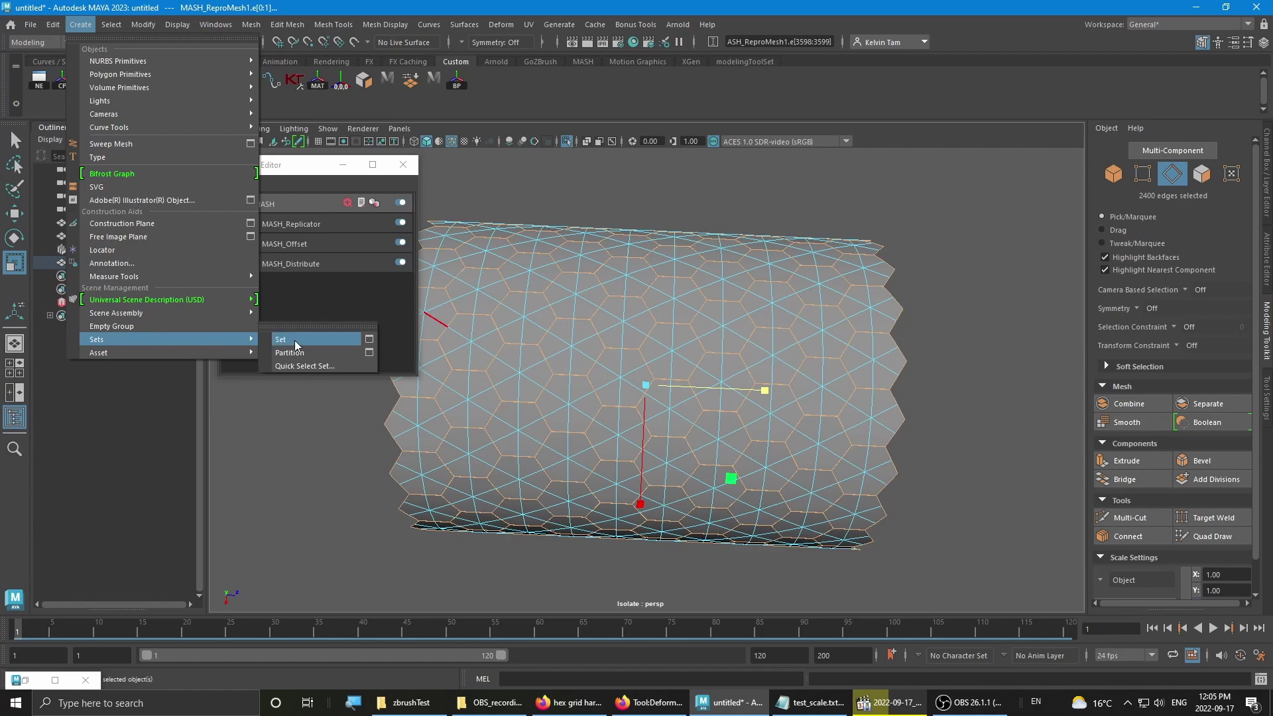
click(296, 343)
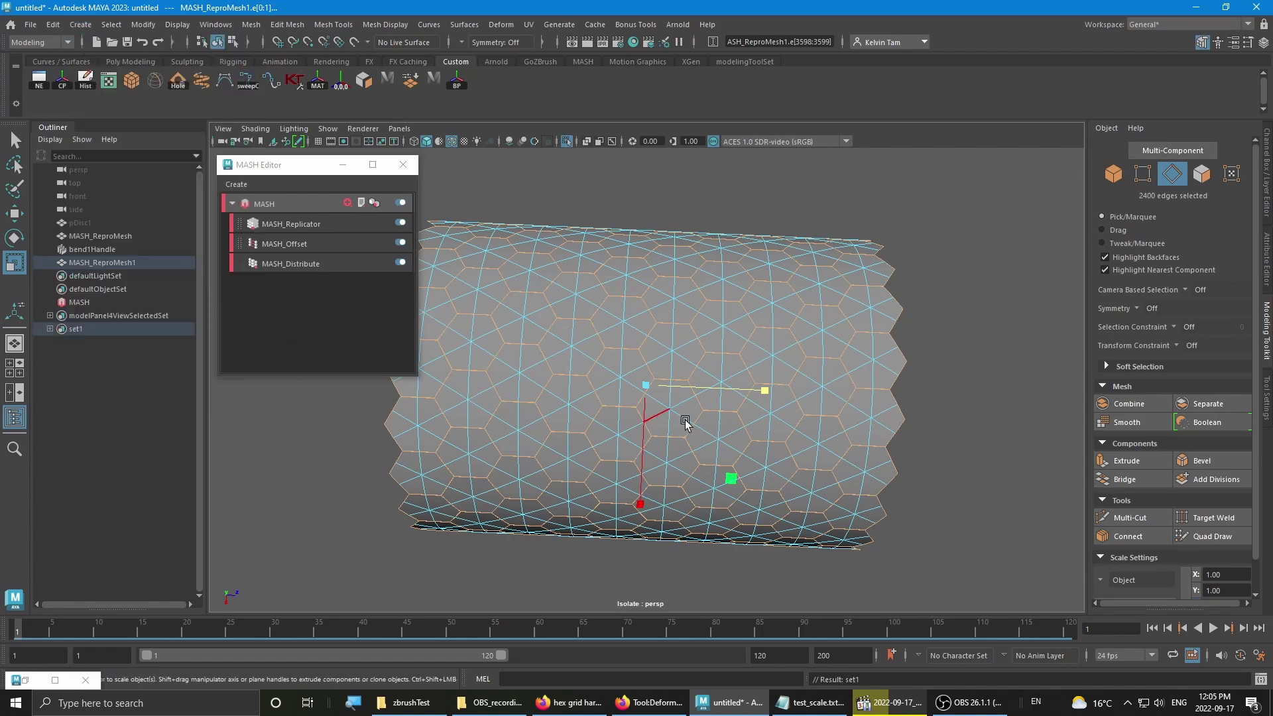
- Convert the outline selection to vertices and merge them with a Distance Threshold of 0.01
alt+drag(686, 420, 683, 339)
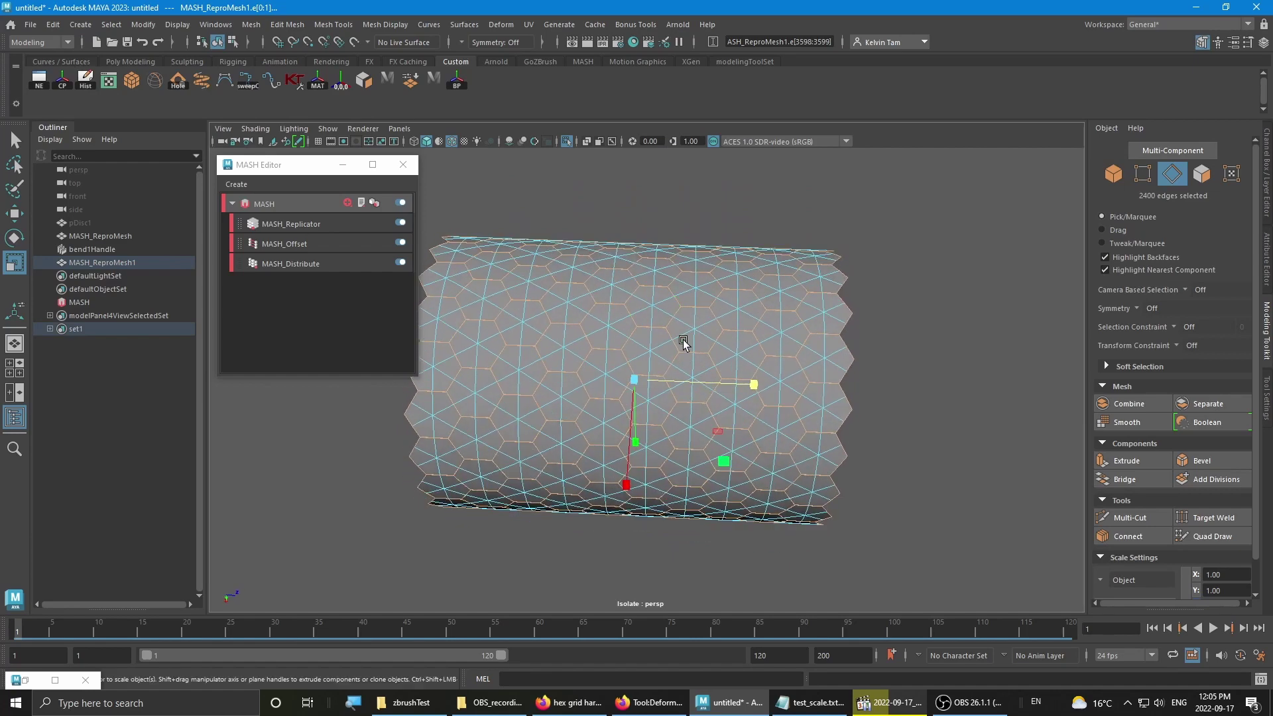
key(F9)
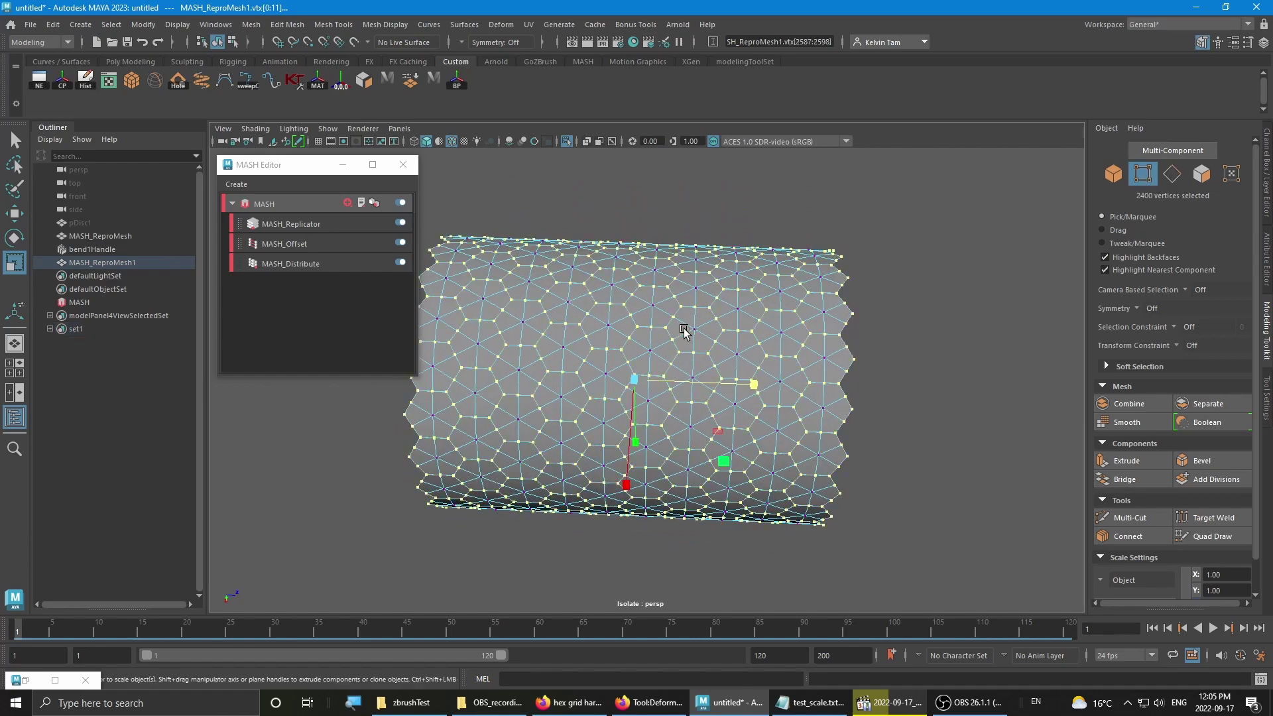
shift+right_click(817, 351)
mouse_move(816, 316)
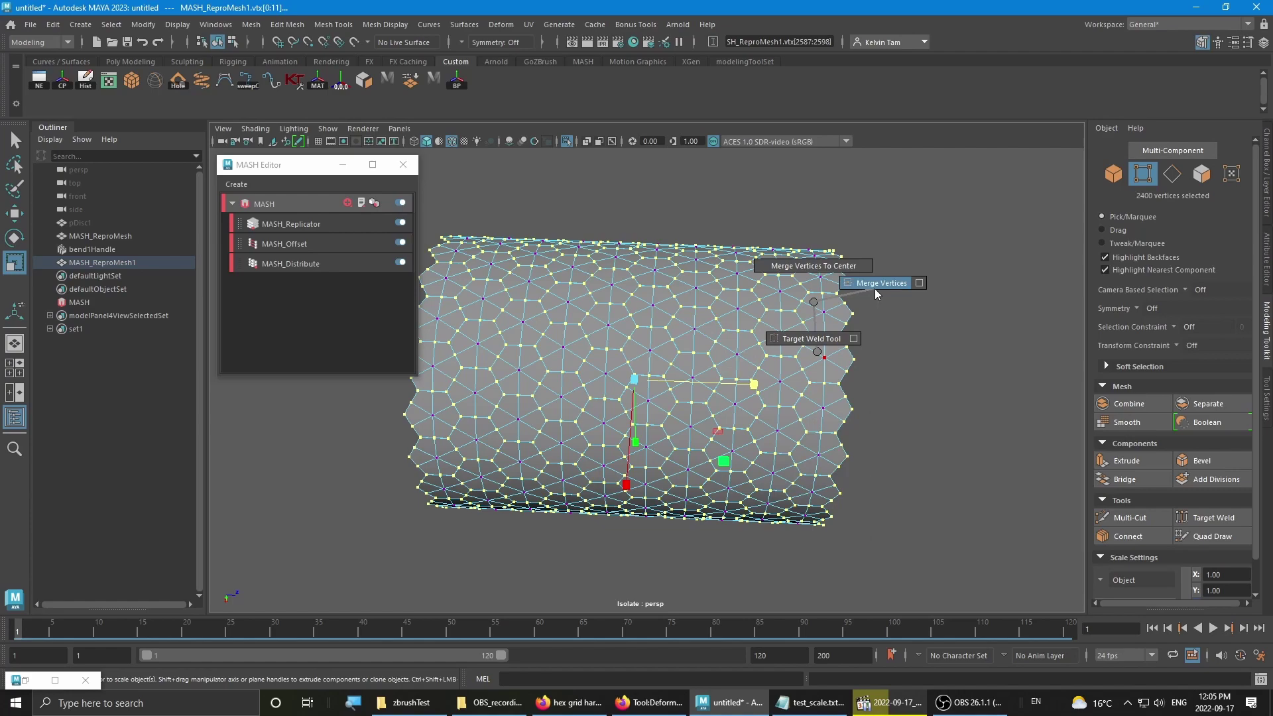
shift+right_drag(874, 288, 876, 290)
alt+drag(836, 354, 769, 292)
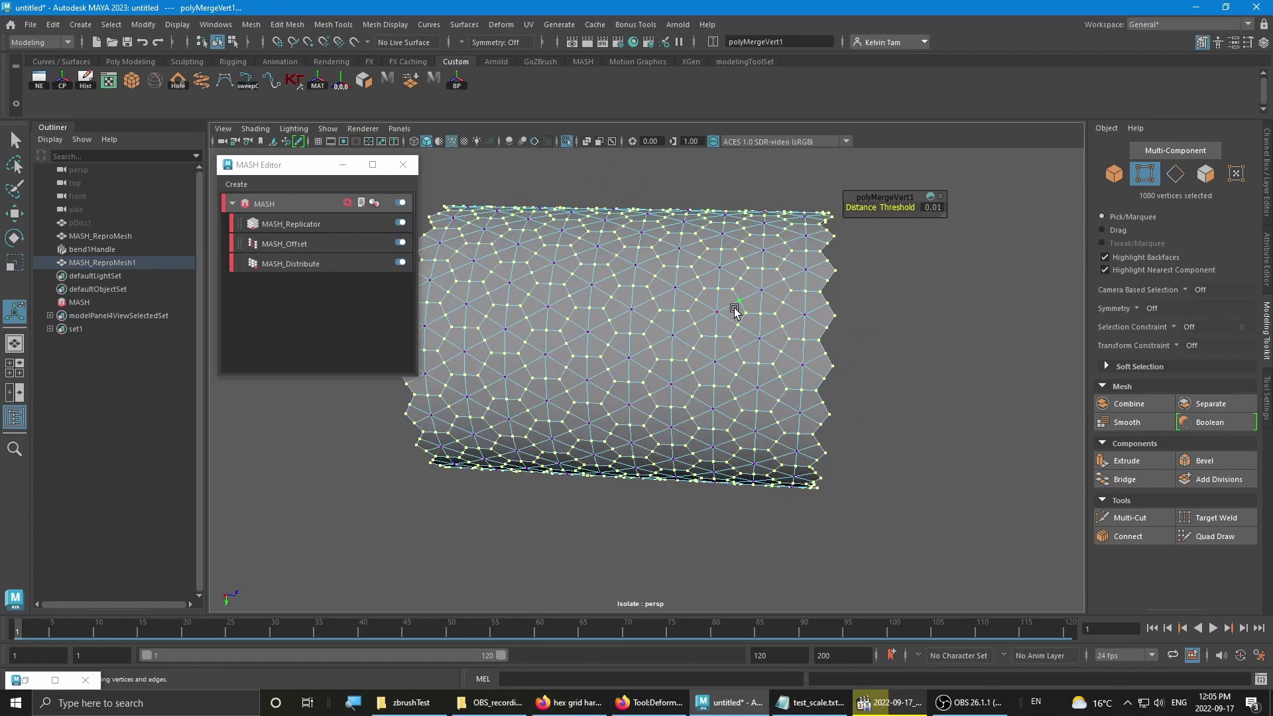
alt+drag(685, 284, 537, 232)
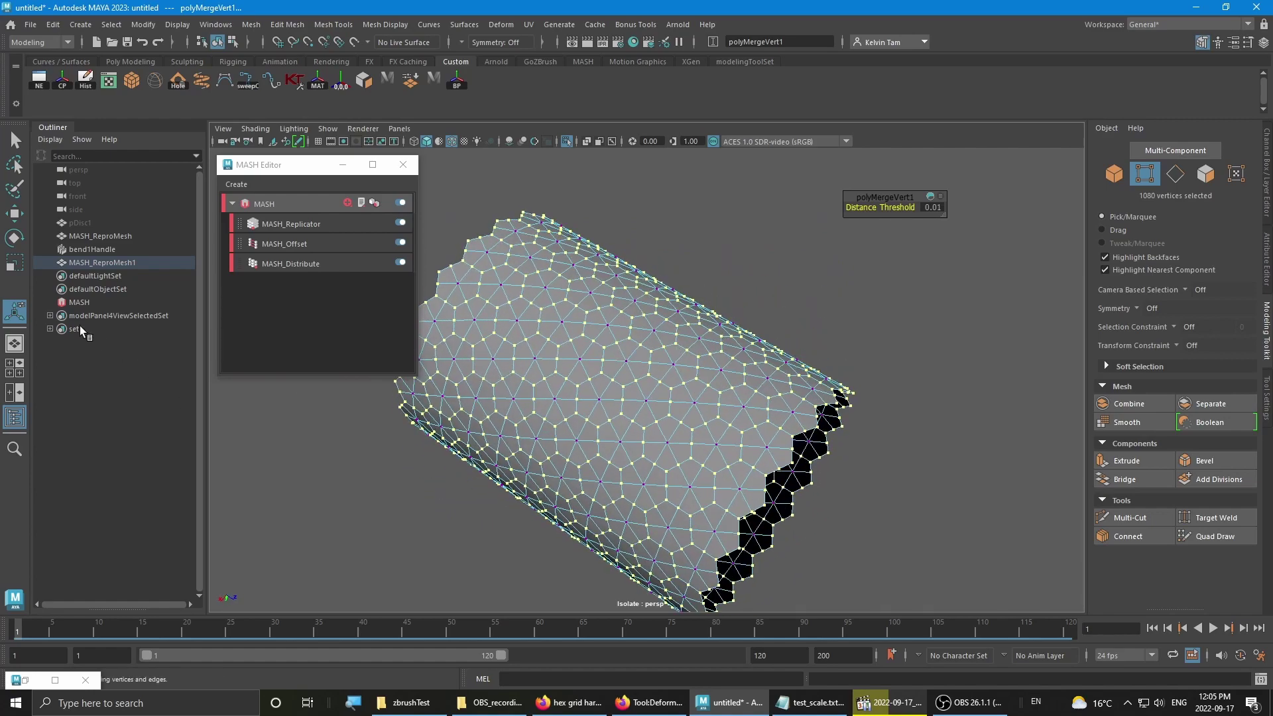
alt+drag(434, 386, 667, 364)
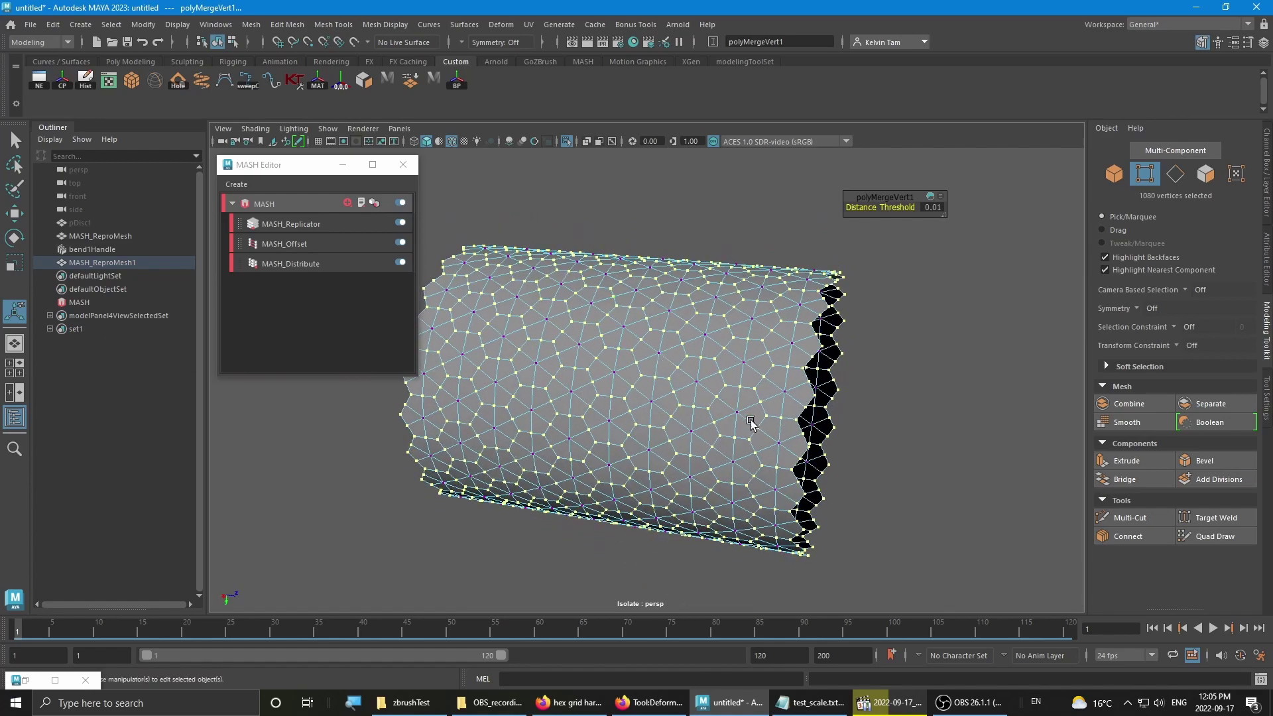
alt+drag(753, 421, 699, 371)
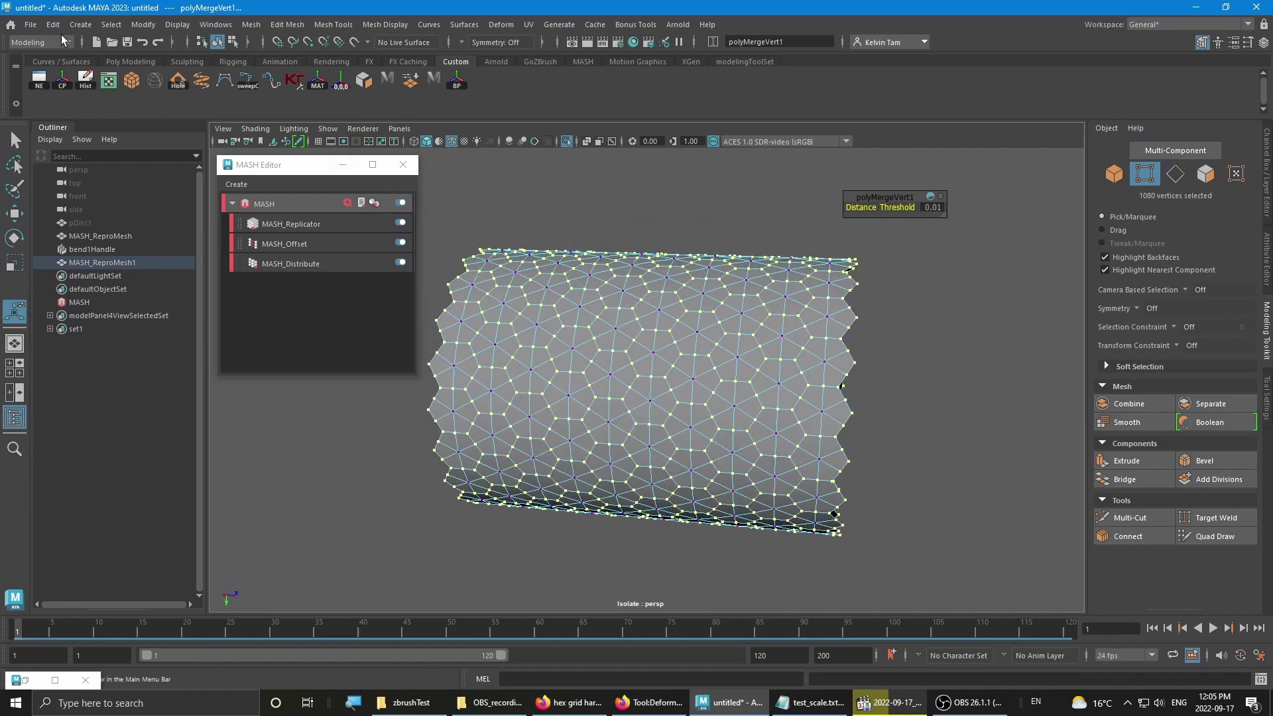
- Convert the merged vertex selection to its contained edges, so that only the hexagon outlines are selected
click(110, 25)
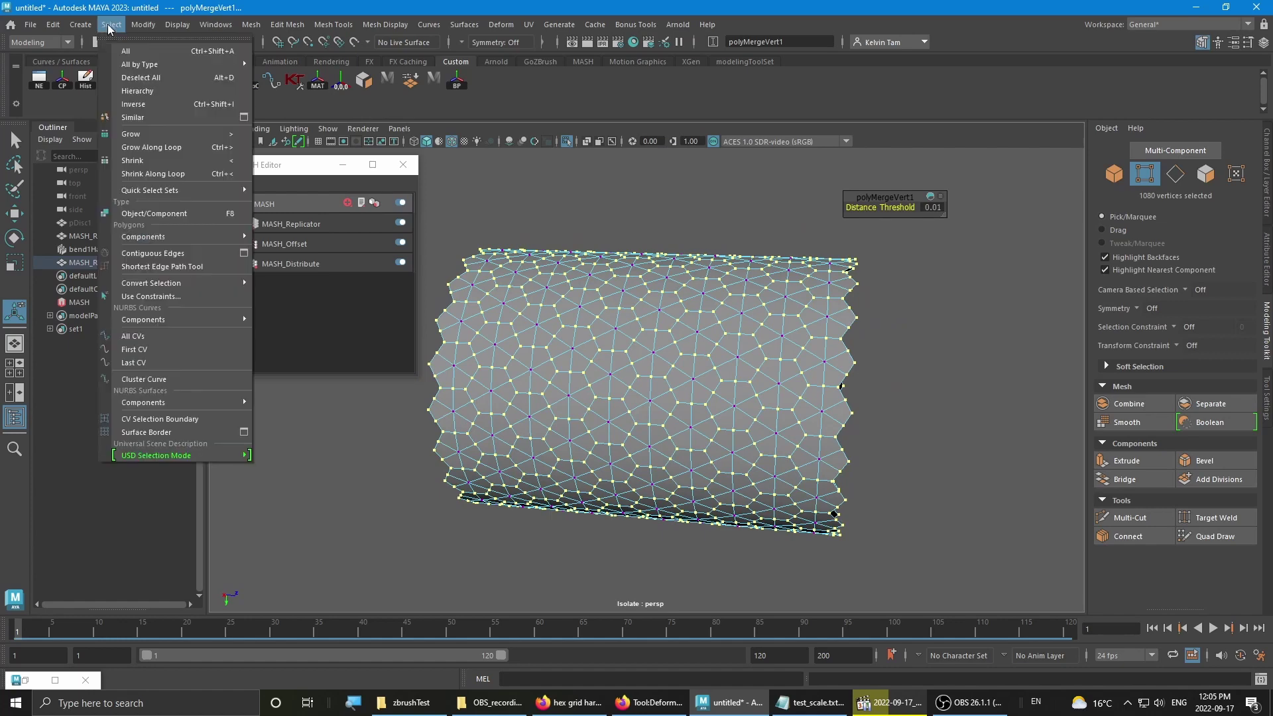
mouse_move(179, 283)
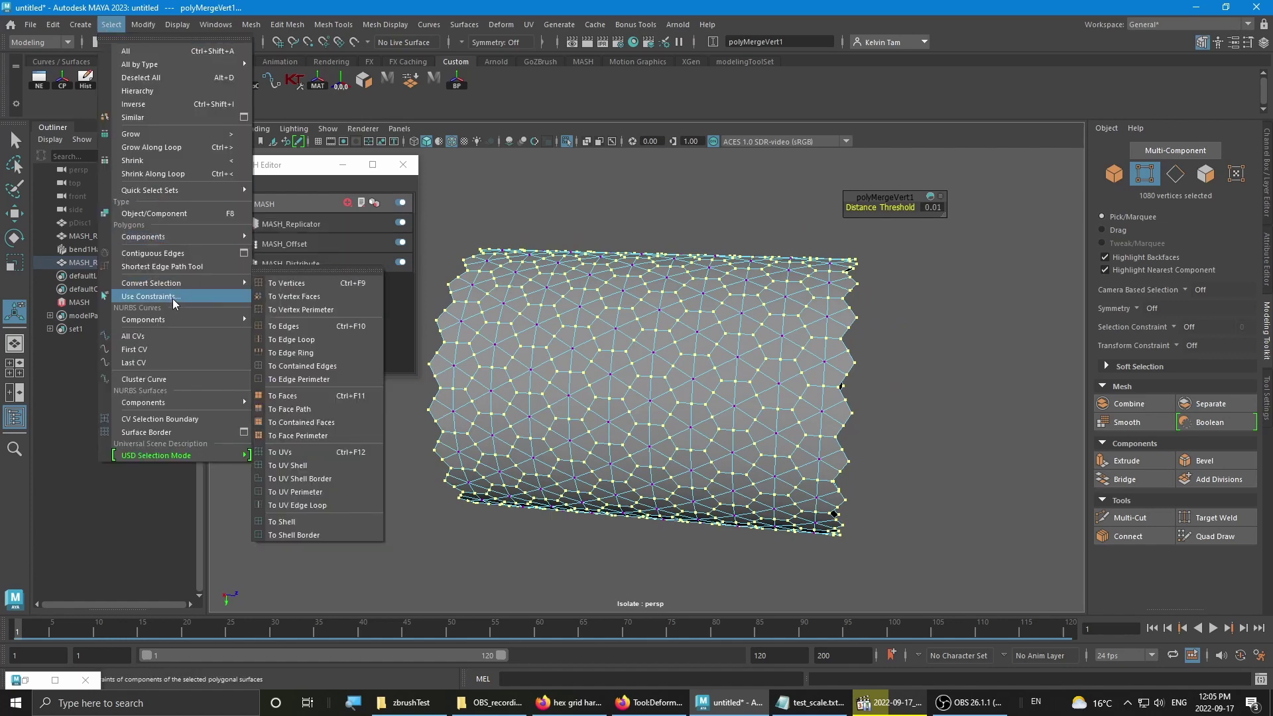
click(318, 368)
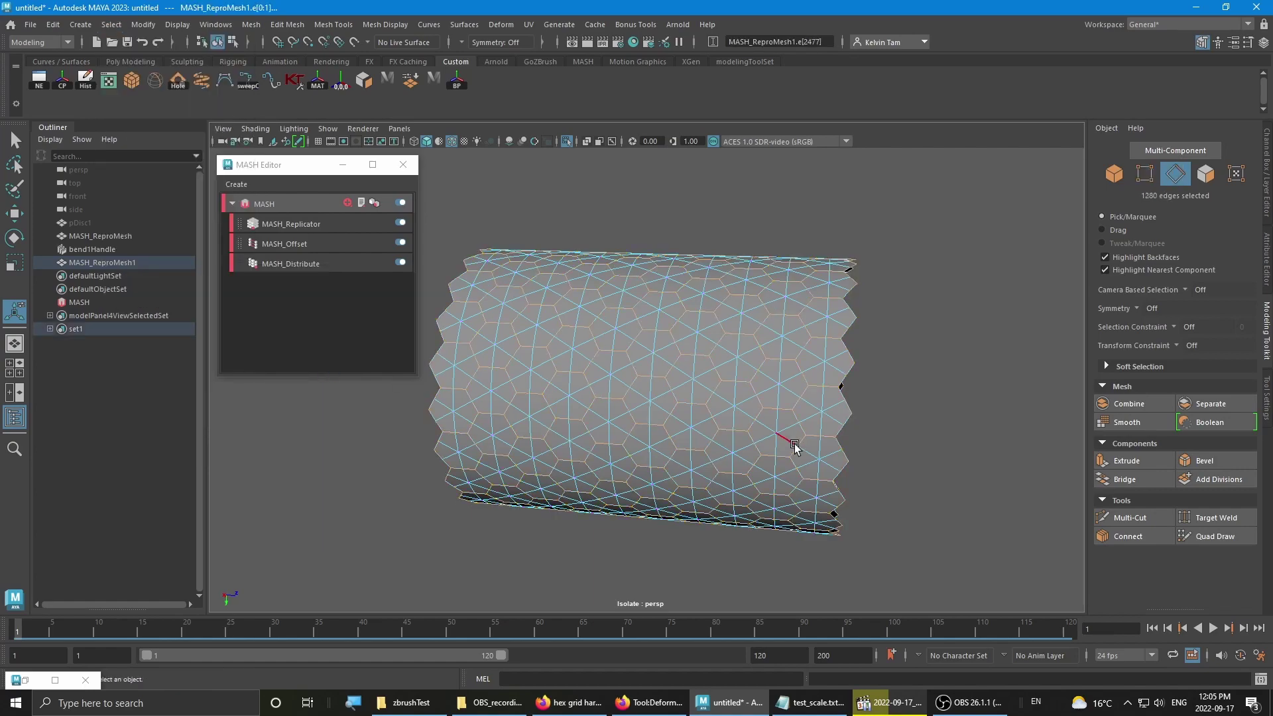
alt+drag(778, 364, 685, 440)
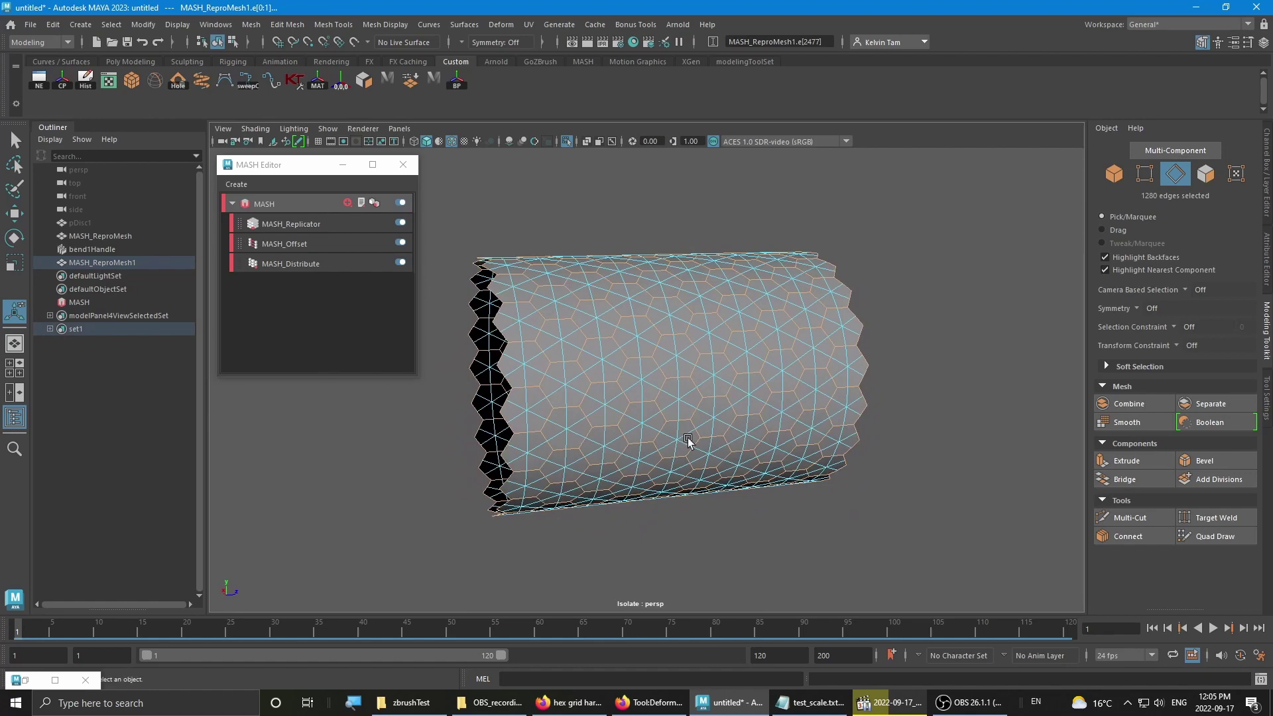
- Bevel the hexagon outline edges with Fraction 0.183 and 2 segments, and return to object mode
shift+right_click(668, 327)
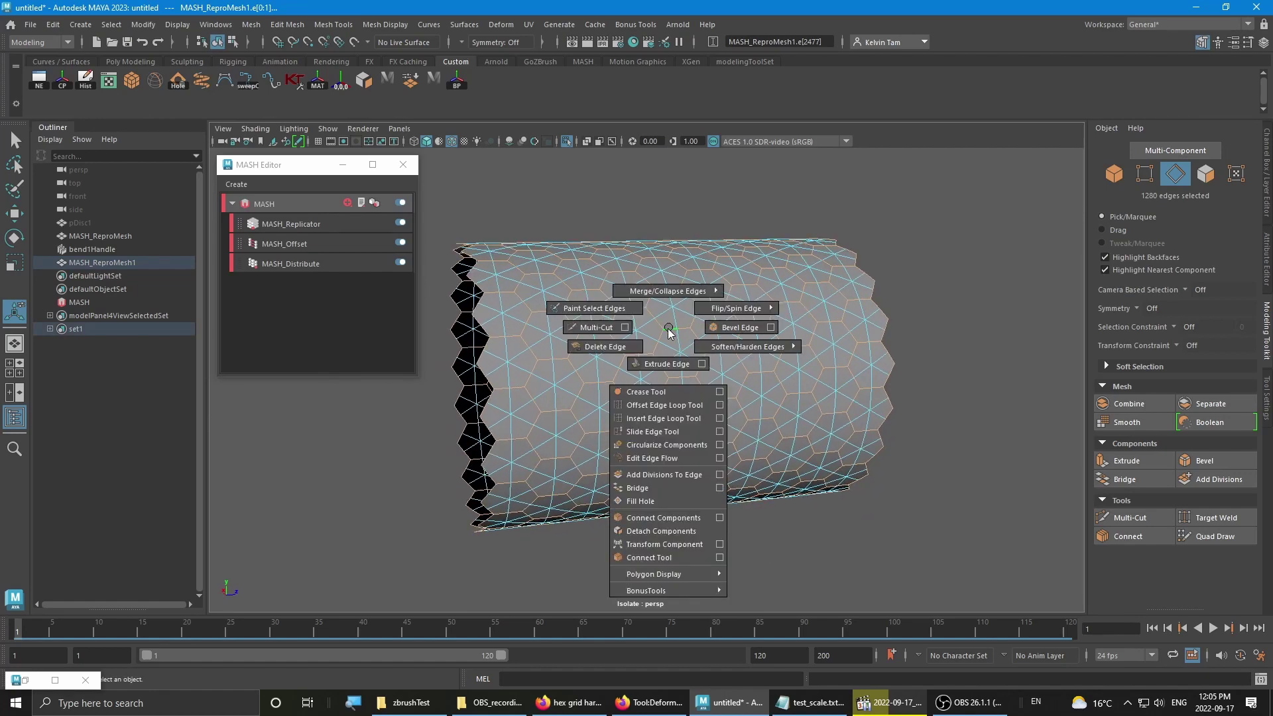
click(733, 329)
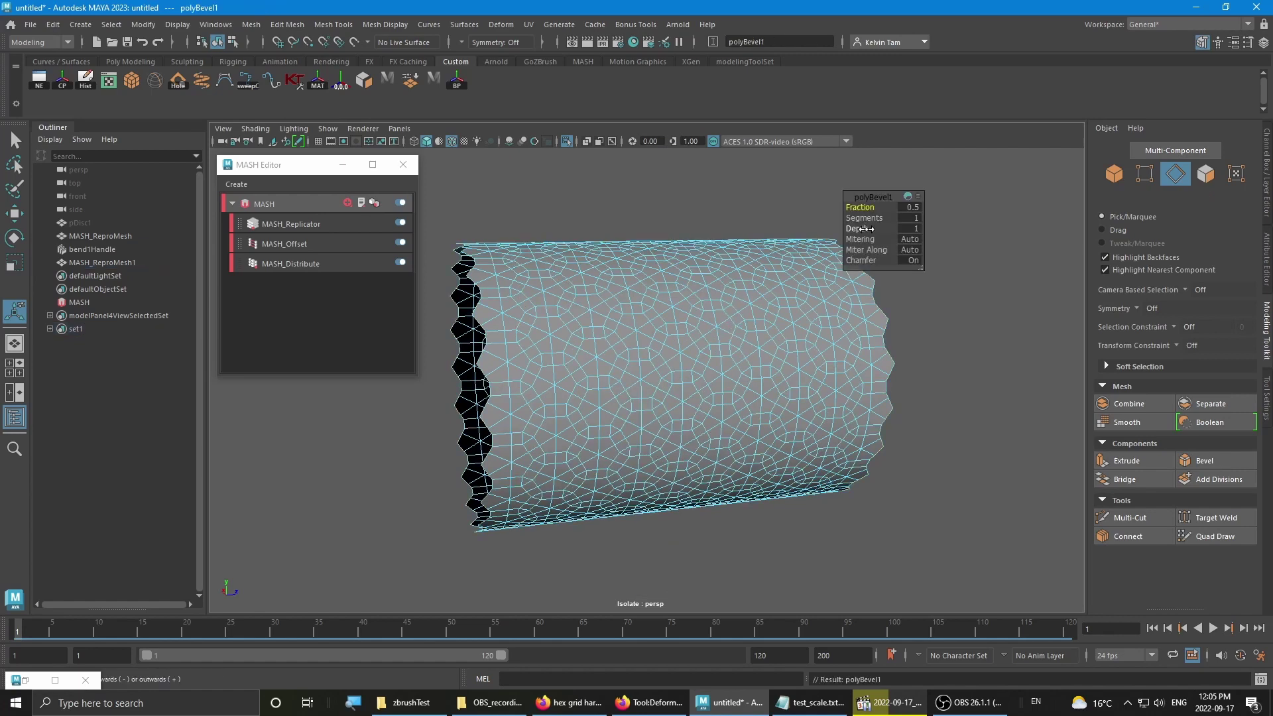
drag(862, 207, 849, 208)
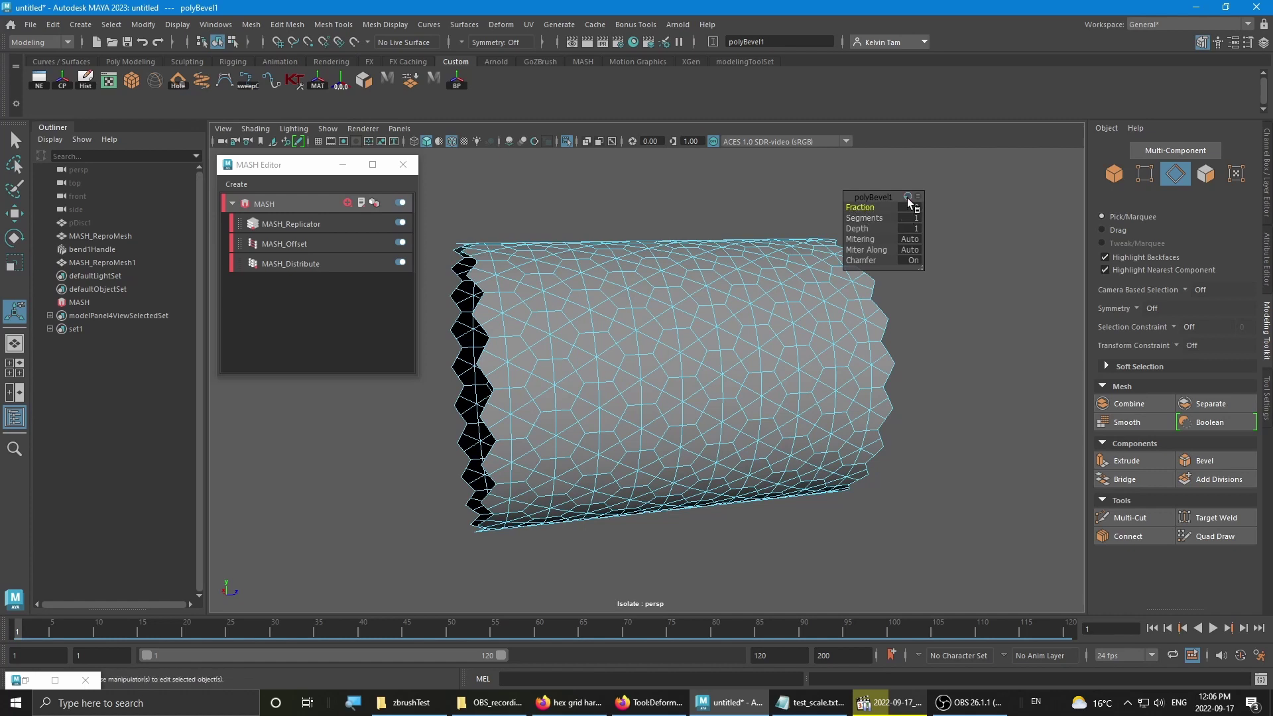
drag(854, 207, 963, 213)
alt+drag(742, 268, 649, 296)
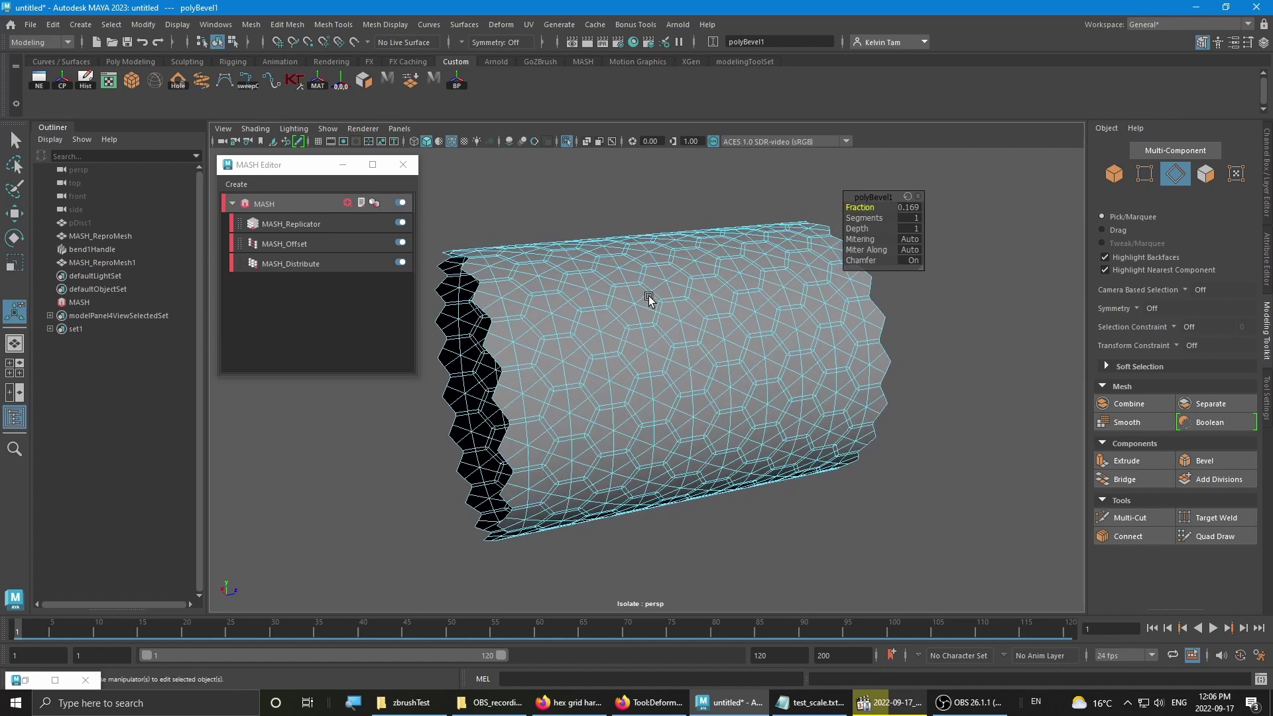
alt+right_drag(648, 296, 736, 289)
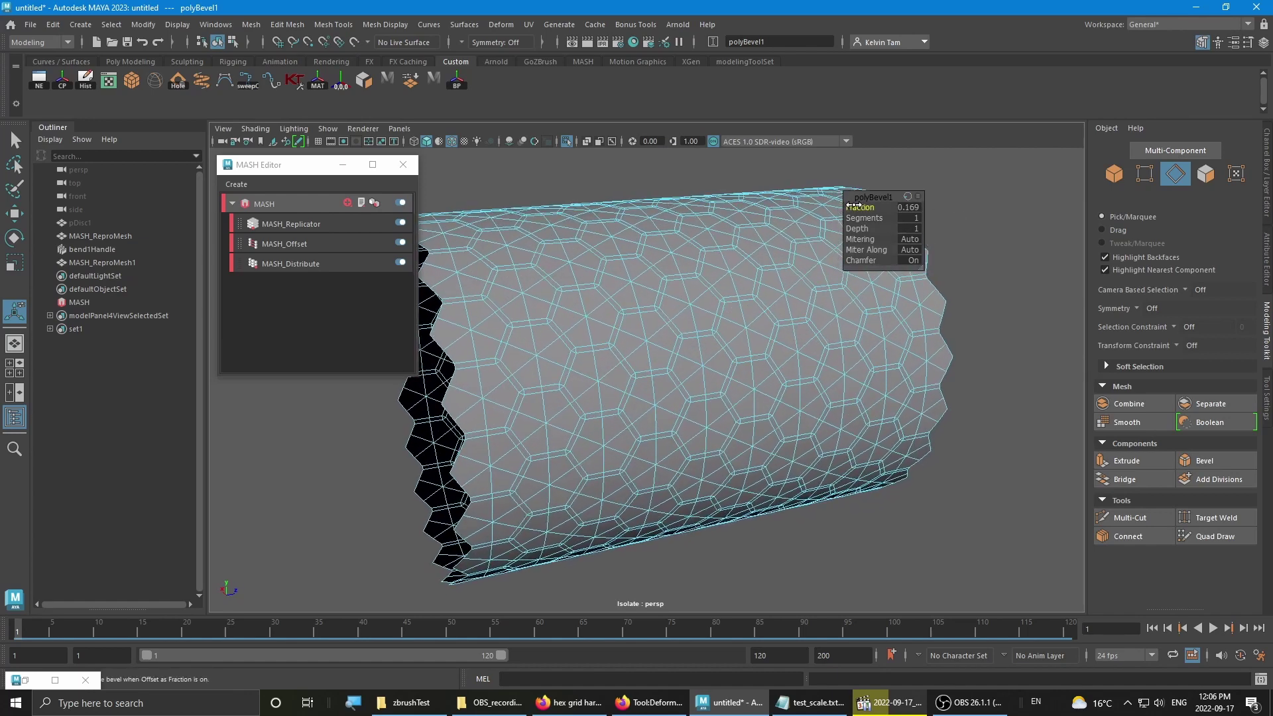
drag(857, 207, 868, 211)
click(912, 217)
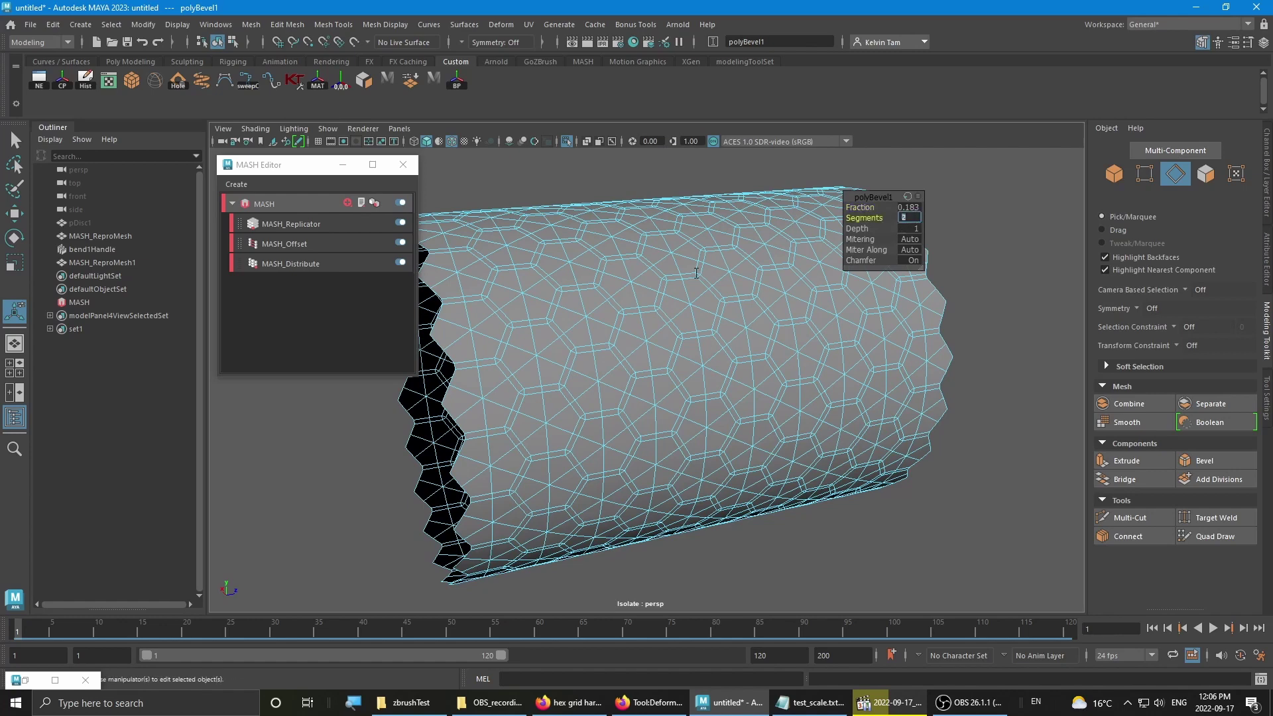
key(Return)
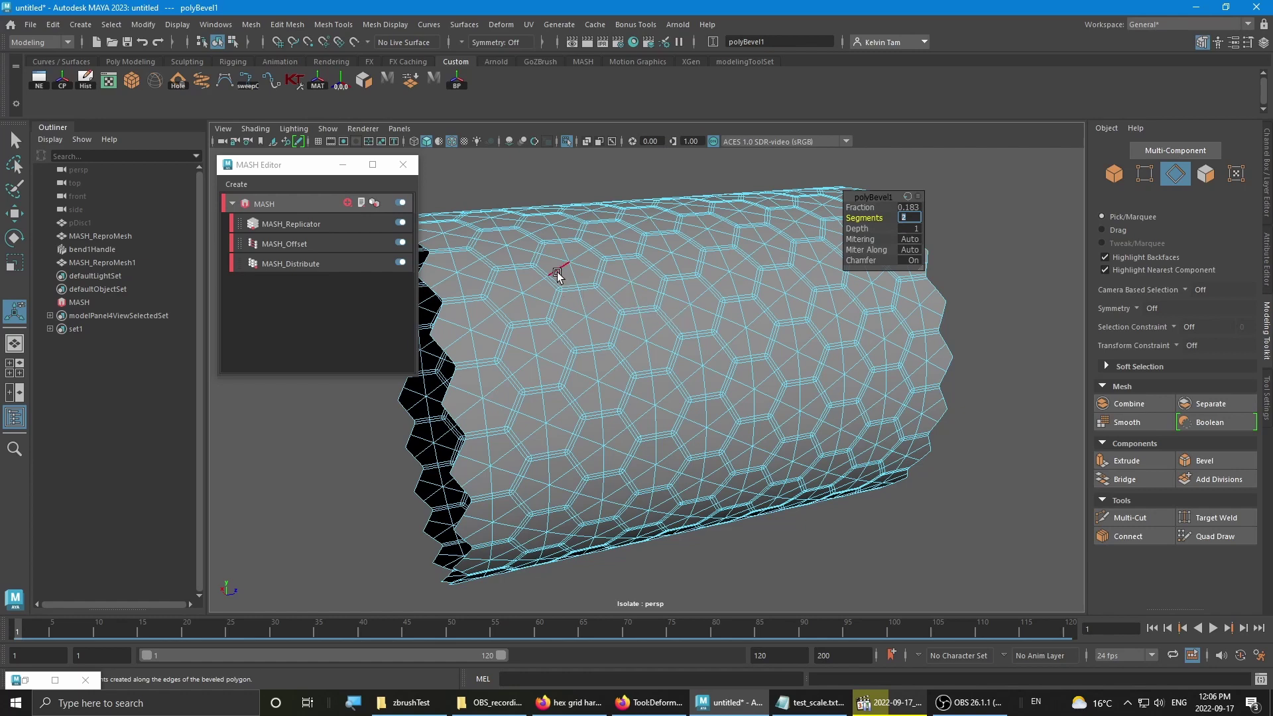
key(F8)
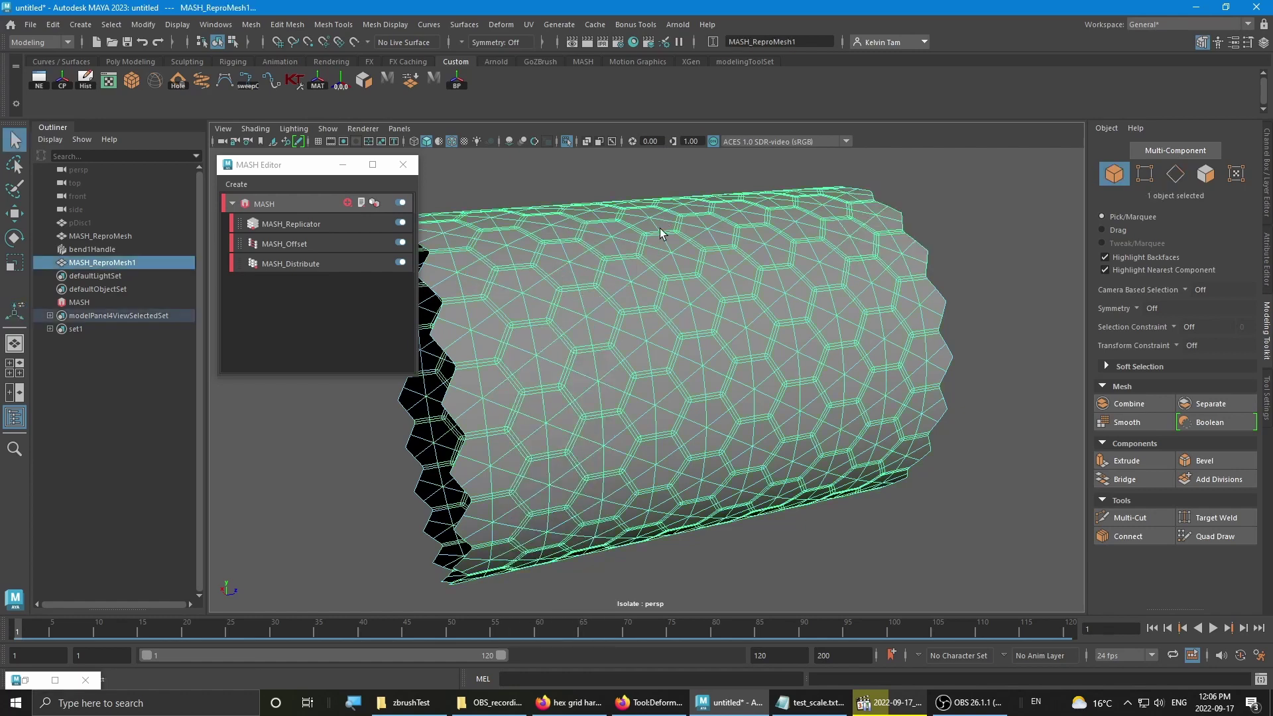
- Select the members of set1
click(80, 330)
right_click(79, 329)
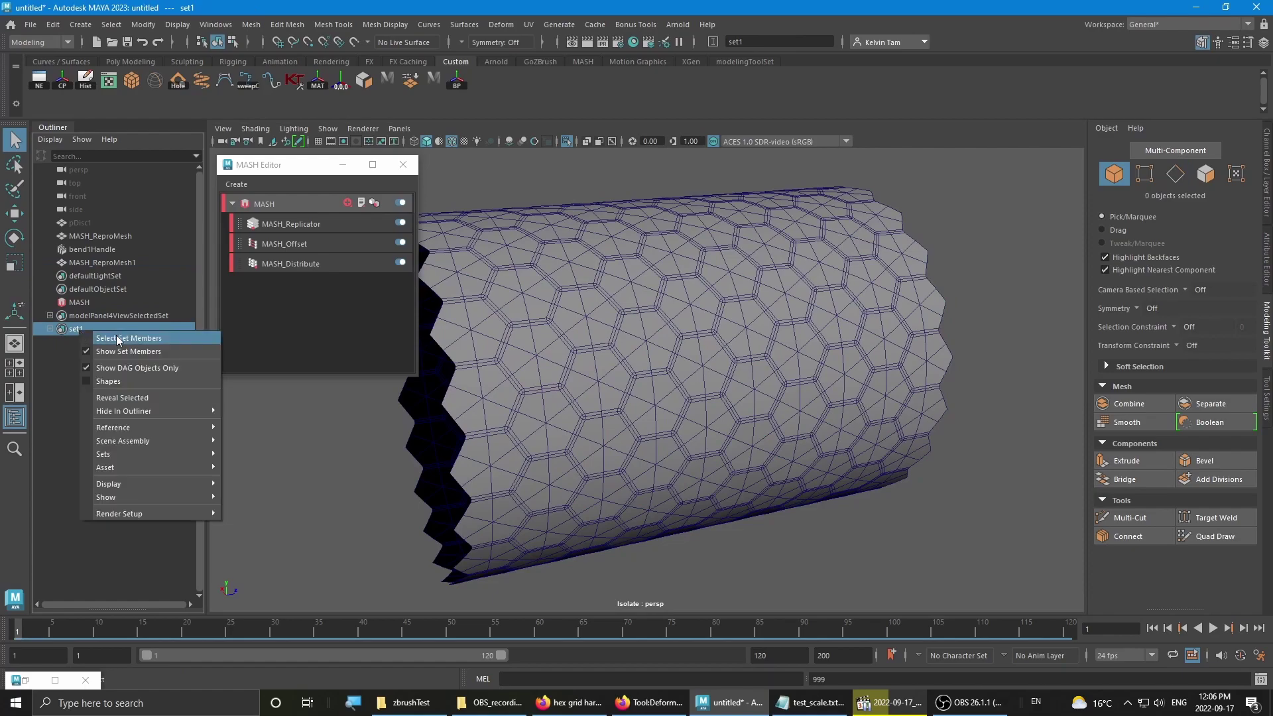
click(121, 339)
- Select the tube mesh as an object and examine the bevelled hexagon outlines up close
alt+drag(694, 398, 625, 327)
click(625, 326)
alt+middle_drag(626, 326, 683, 314)
alt+drag(685, 318, 728, 421)
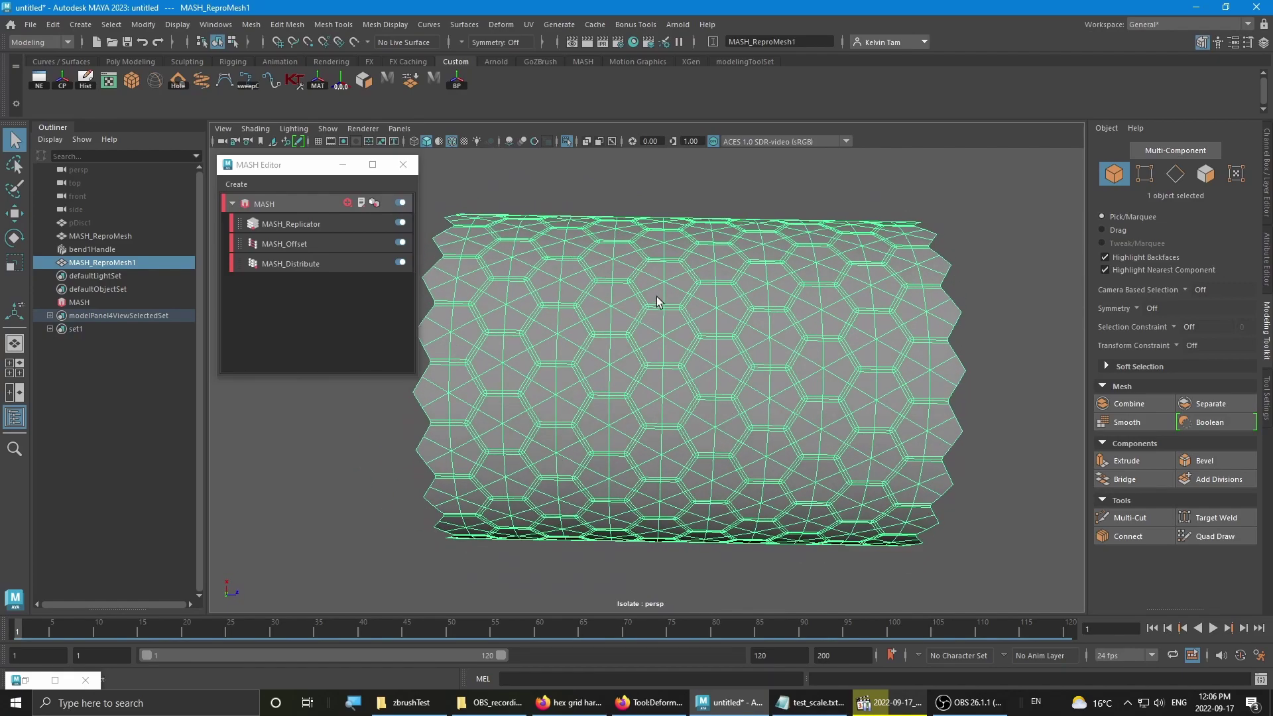
alt+drag(692, 307, 662, 301)
alt+right_drag(662, 301, 645, 261)
alt+drag(645, 261, 678, 358)
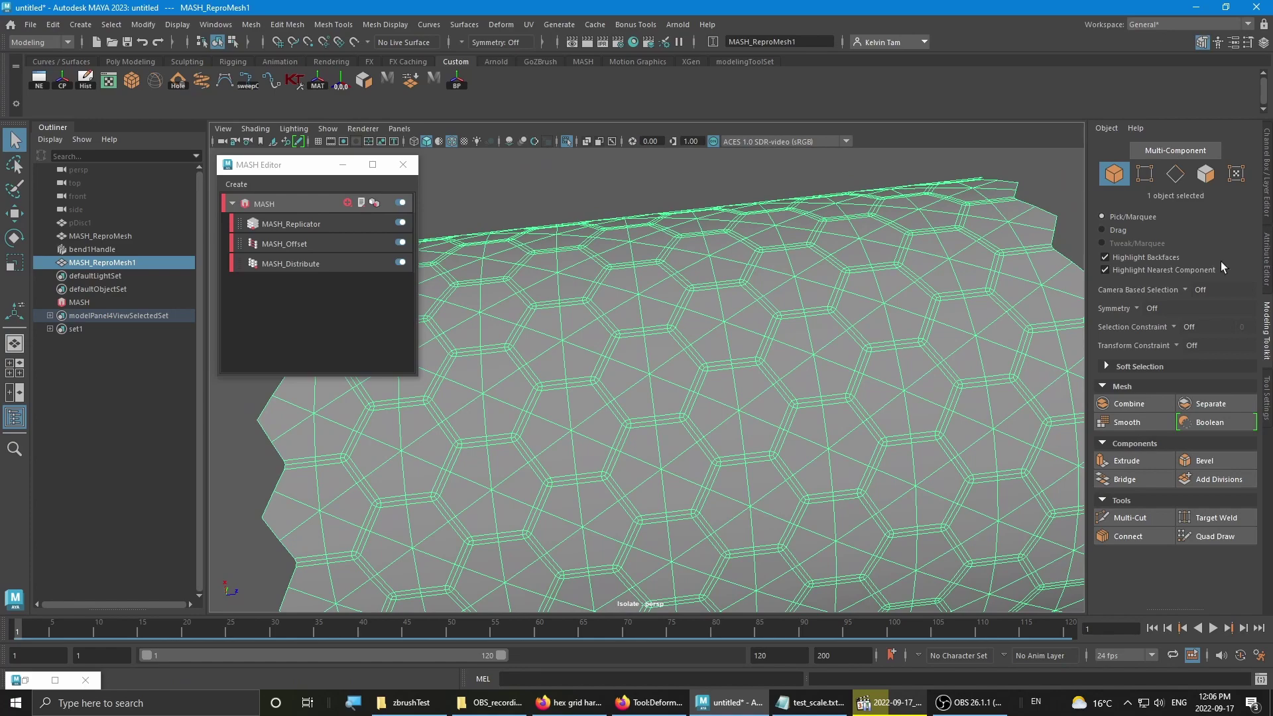
- Open the bevel settings of the tube mesh and set the bevel Depth to 3
scroll(941, 392, up, 3)
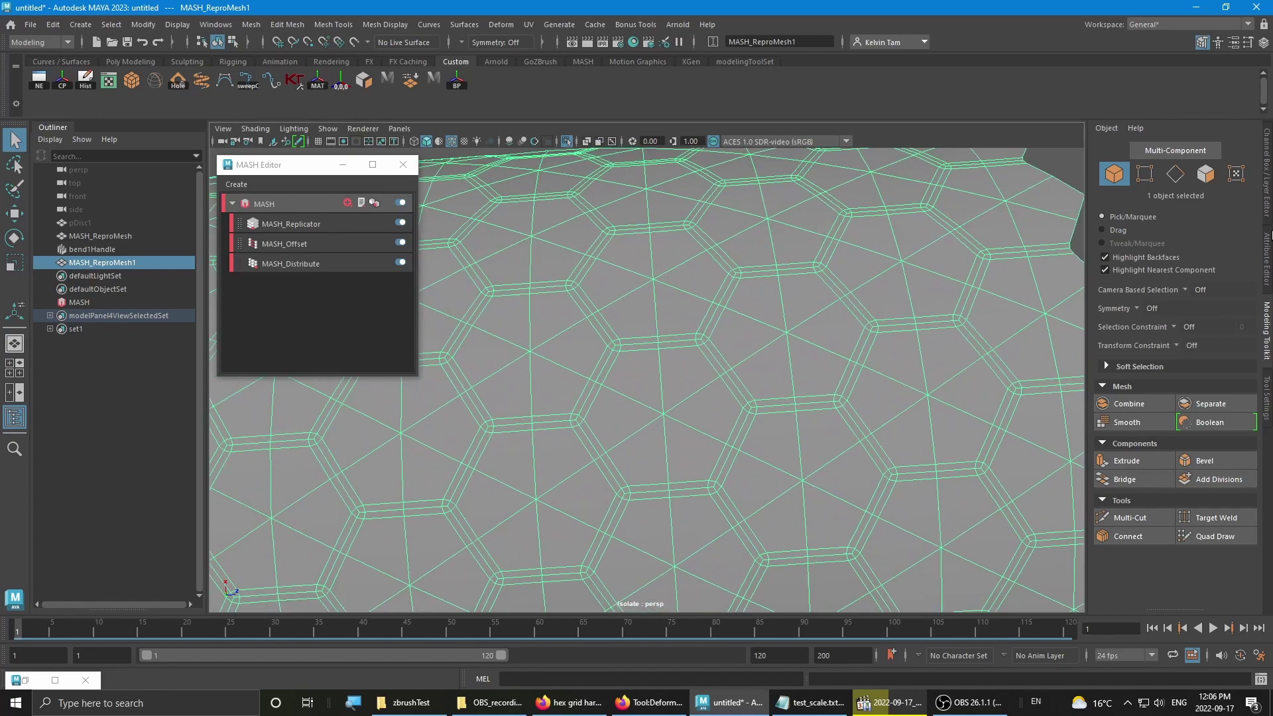
click(1267, 289)
click(1212, 155)
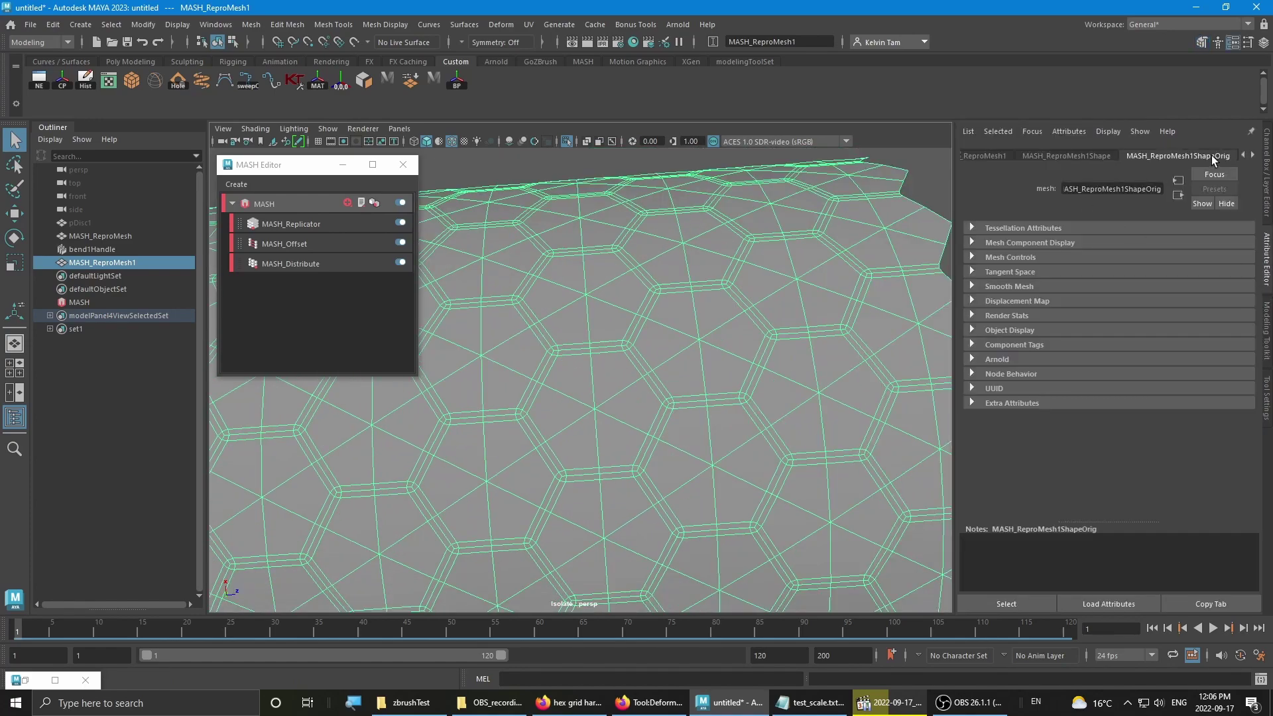
click(1252, 155)
click(1211, 156)
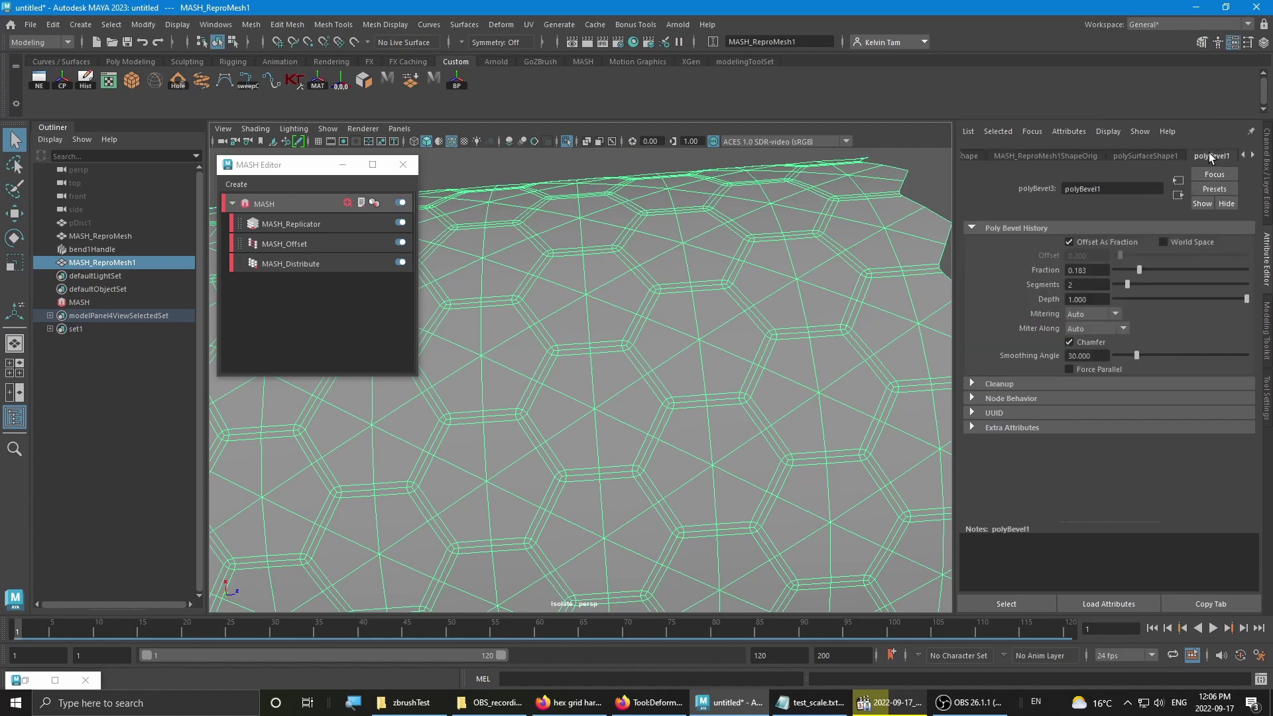
alt+right_drag(858, 346, 806, 353)
alt+middle_drag(805, 353, 888, 303)
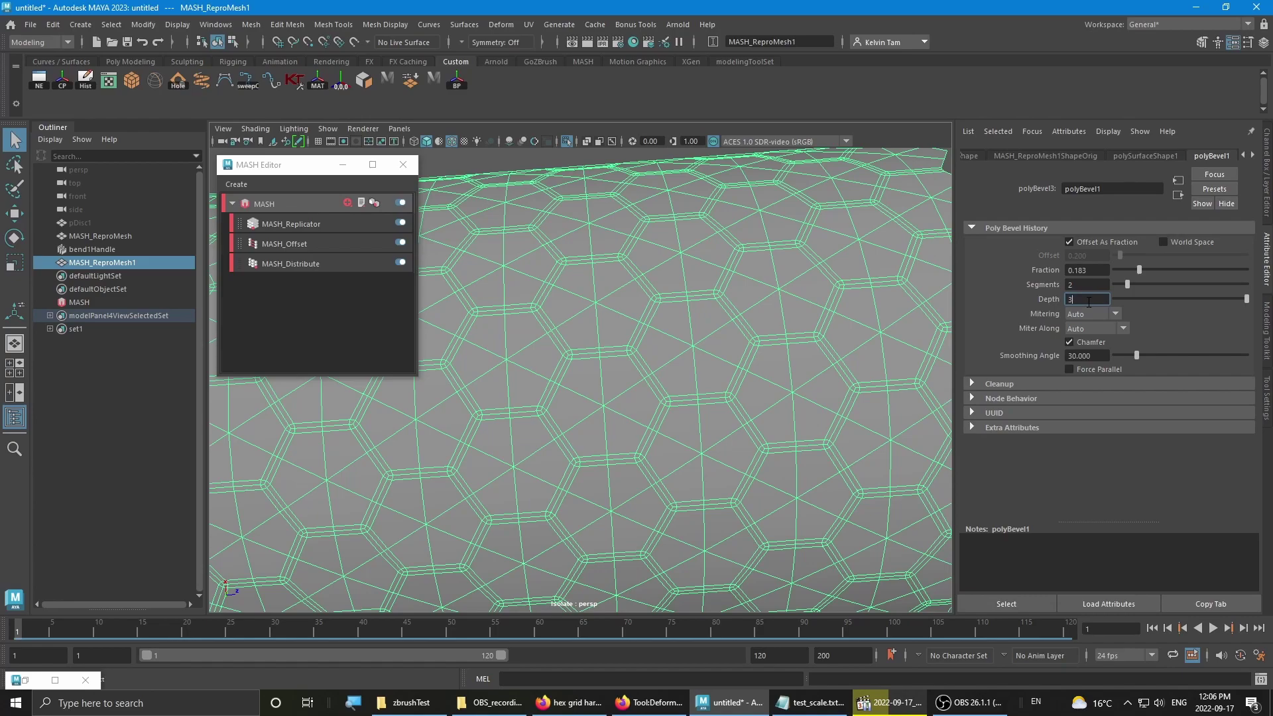
key(Return)
alt+drag(639, 386, 703, 404)
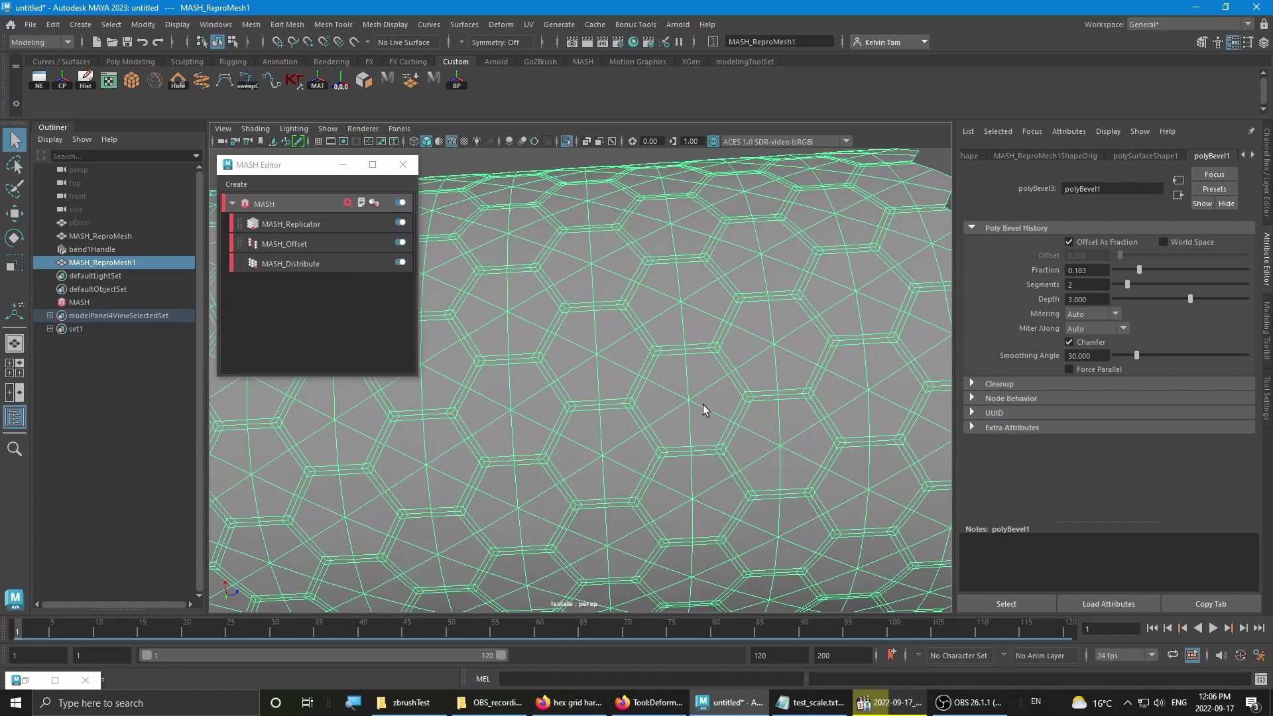
- Set the bevel Depth to 1 and examine the hexagon outlines up close
double_click(1097, 299)
text(1)
key(Return)
alt+right_drag(619, 391, 713, 395)
alt+drag(697, 351, 702, 364)
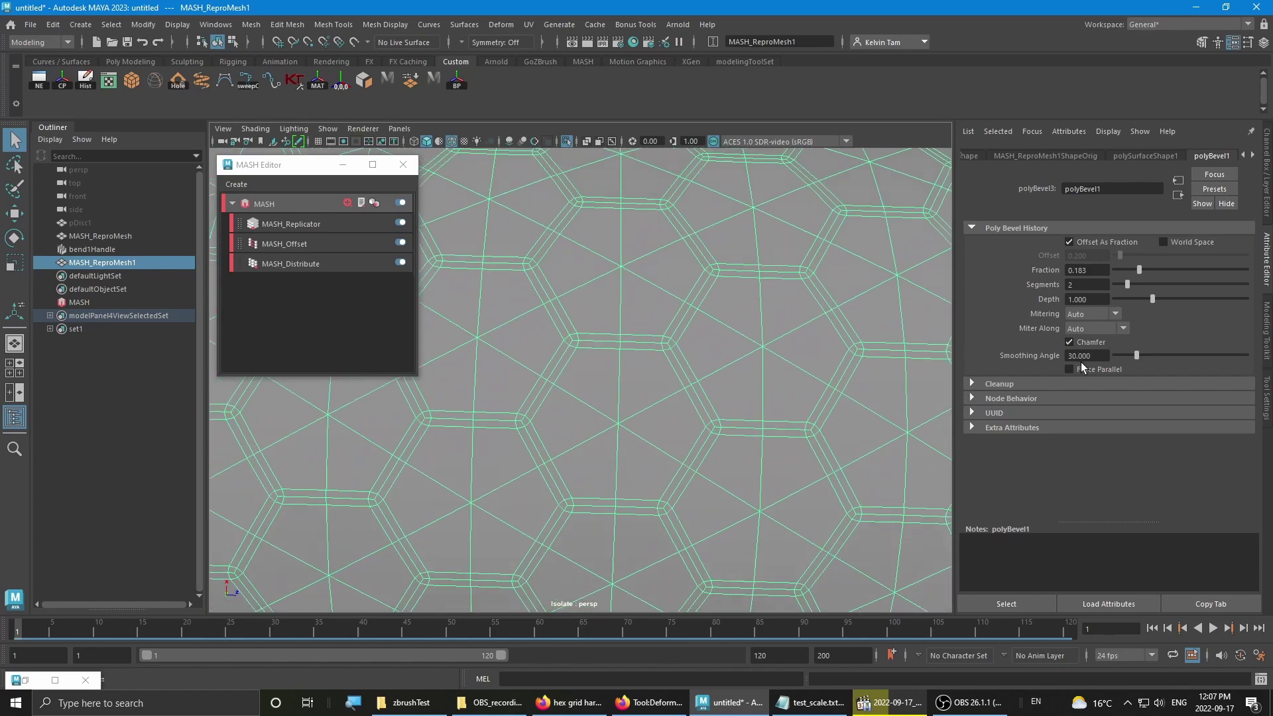
- Switch the tube mesh to vertex selection and move the MASH Editor window clear of the model
alt+right_drag(801, 370, 754, 352)
alt+drag(754, 352, 747, 340)
alt+right_drag(748, 339, 702, 318)
alt+drag(702, 319, 653, 330)
alt+right_drag(654, 330, 693, 309)
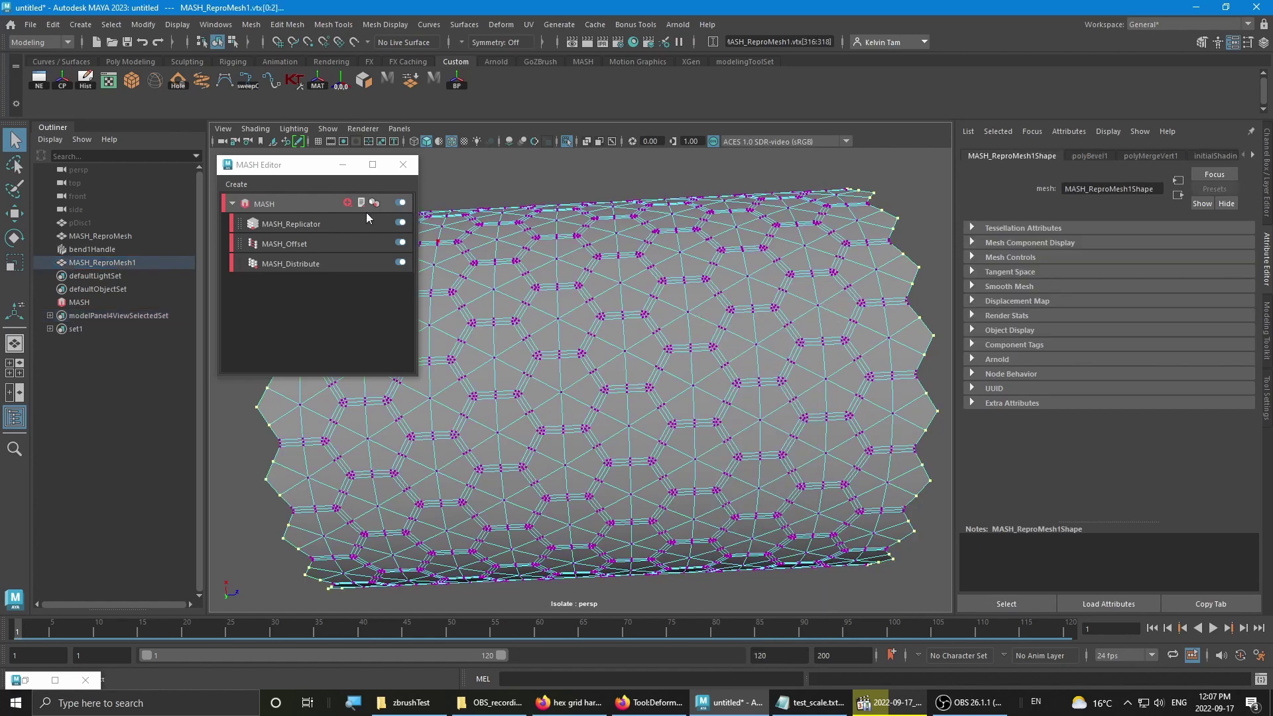
click(297, 166)
drag(297, 164, 175, 169)
alt+right_drag(564, 285, 526, 296)
alt+middle_drag(527, 297, 603, 282)
alt+drag(603, 281, 501, 342)
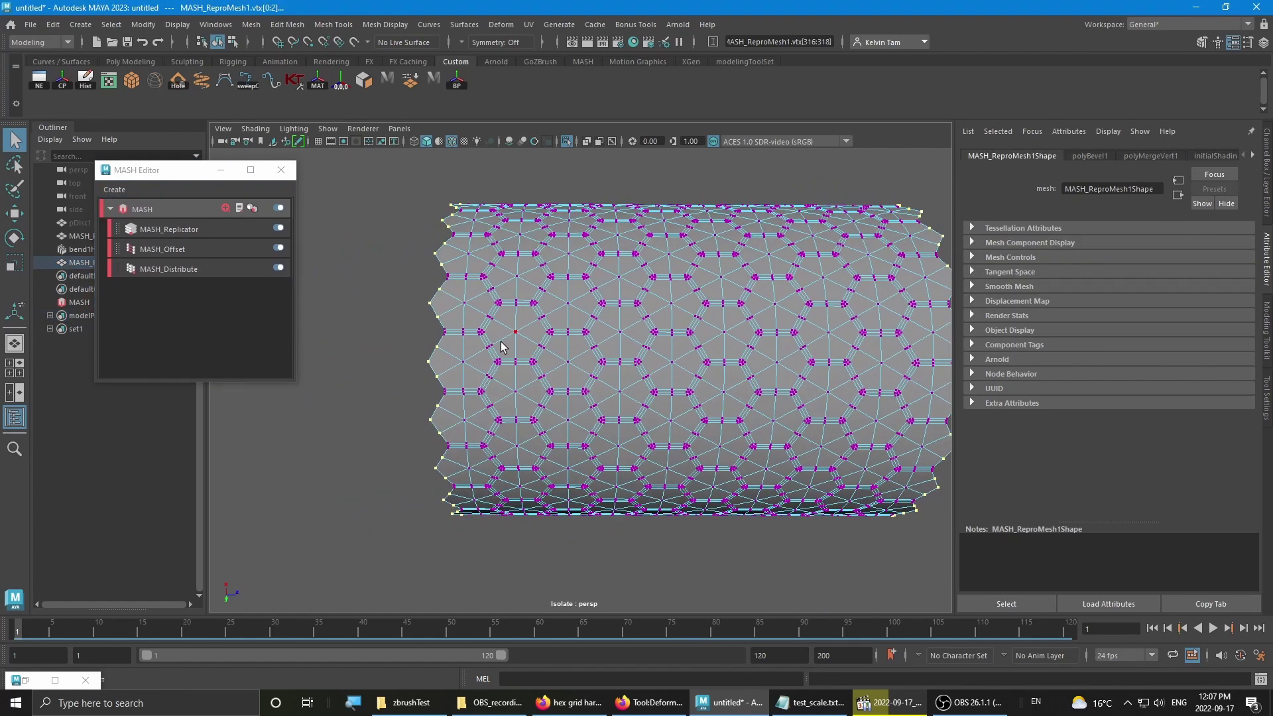
- Select a hexagon's centre vertex near the tube's open end and examine the edges that meet there
click(468, 361)
alt+middle_drag(712, 339, 660, 338)
alt+drag(660, 338, 696, 394)
alt+right_drag(627, 352, 645, 358)
alt+middle_drag(391, 293, 595, 329)
scroll(596, 329, up, 5)
alt+middle_drag(588, 262, 589, 301)
scroll(589, 301, up, 2)
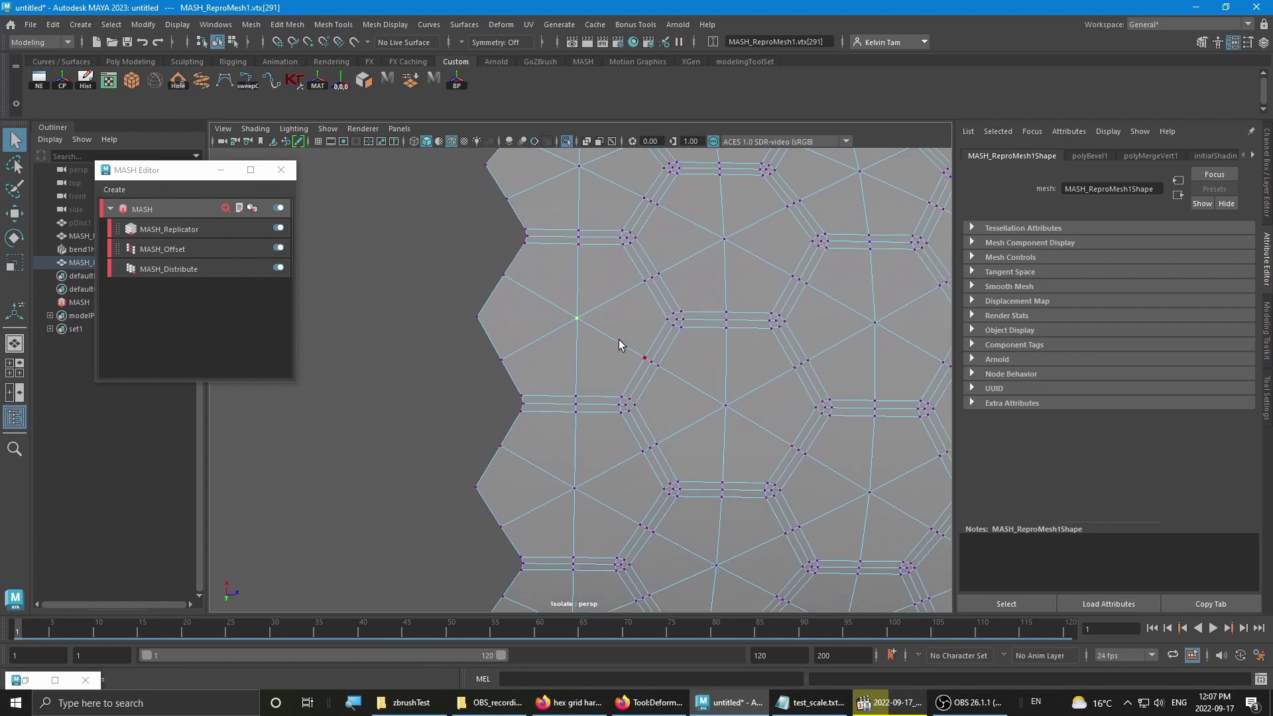
- Open the polygon selection constraints for vertices and set the Neighbors range from 0 to a maximum of 6
click(114, 24)
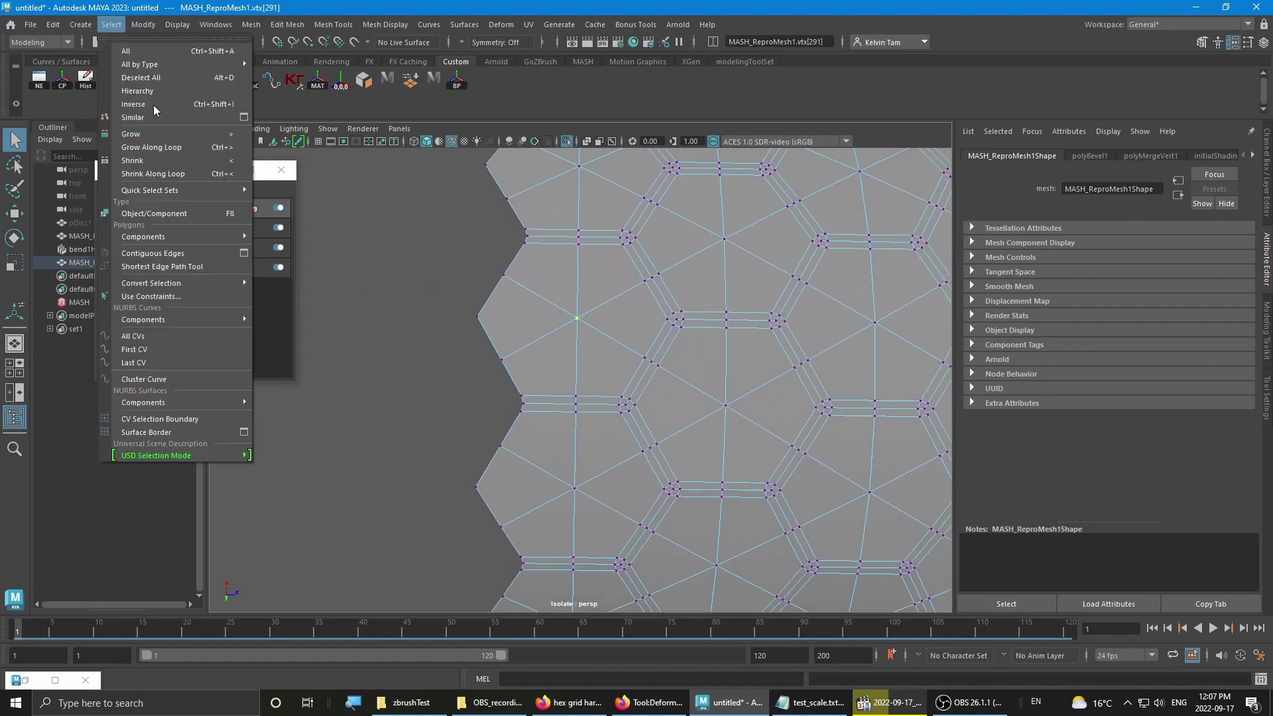
click(195, 297)
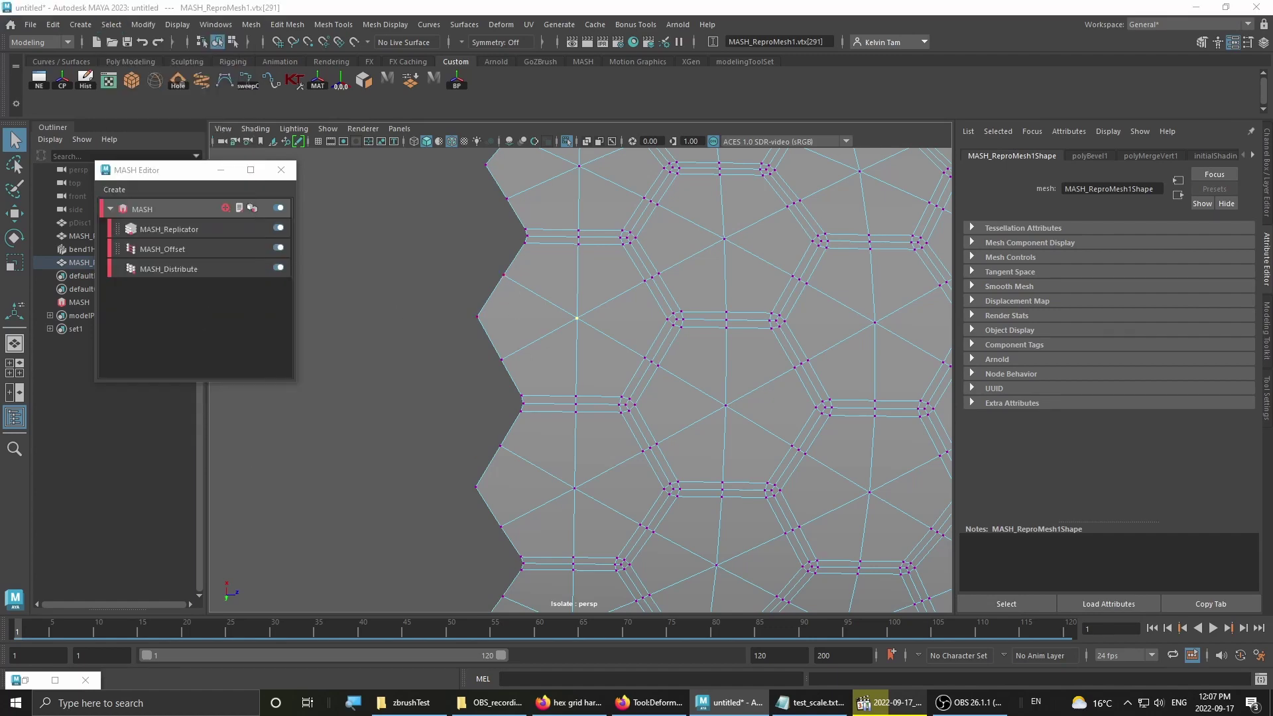
drag(468, 185, 428, 188)
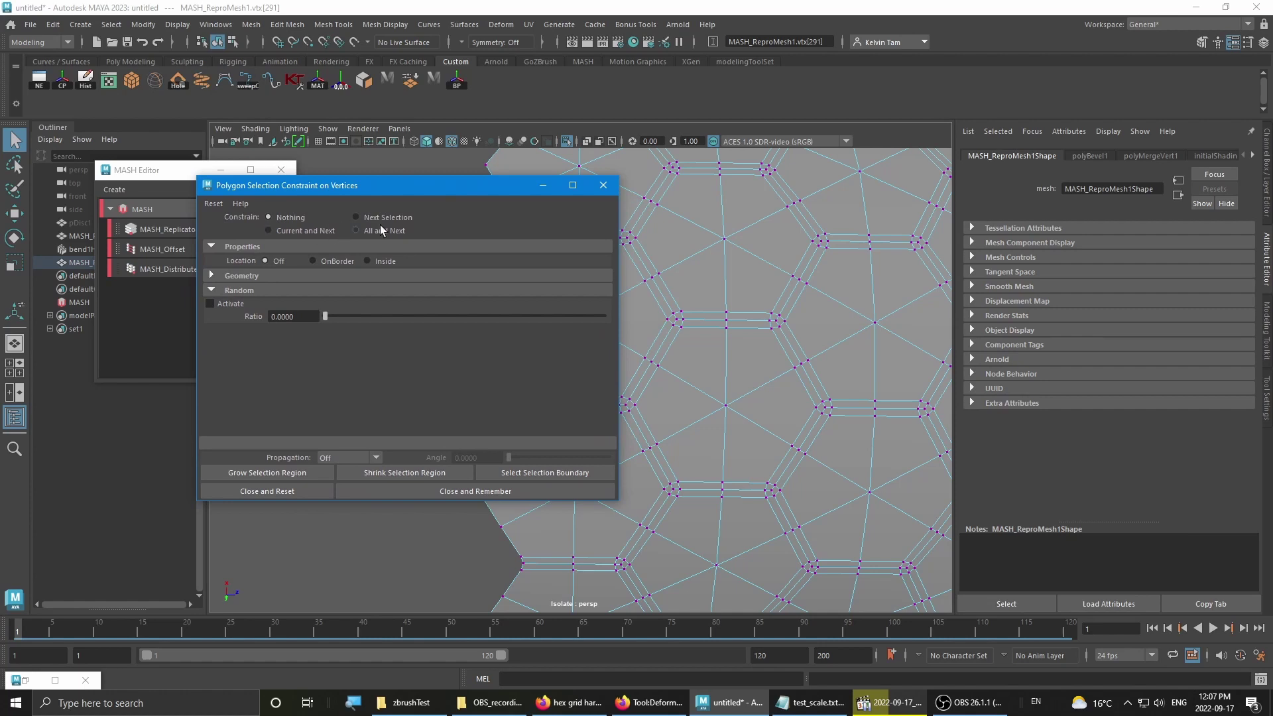
click(295, 275)
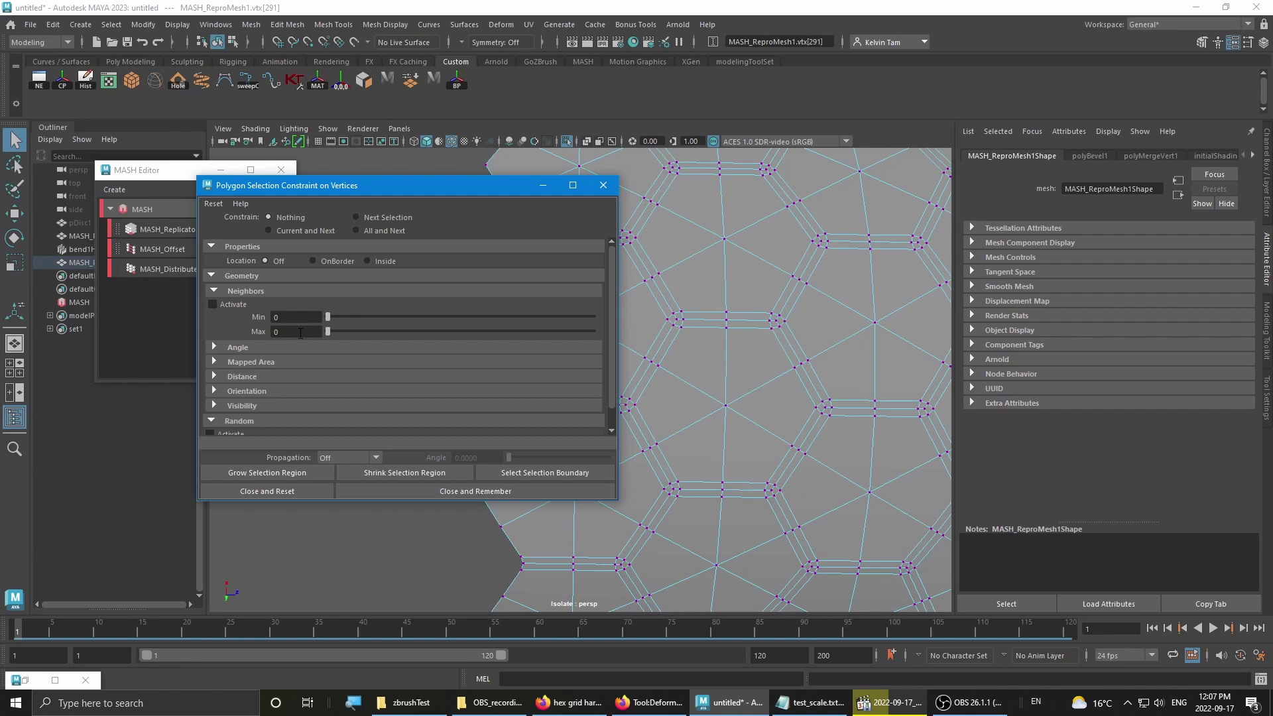
click(290, 316)
text(0)
key(Tab)
text(6)
key(Return)
click(763, 218)
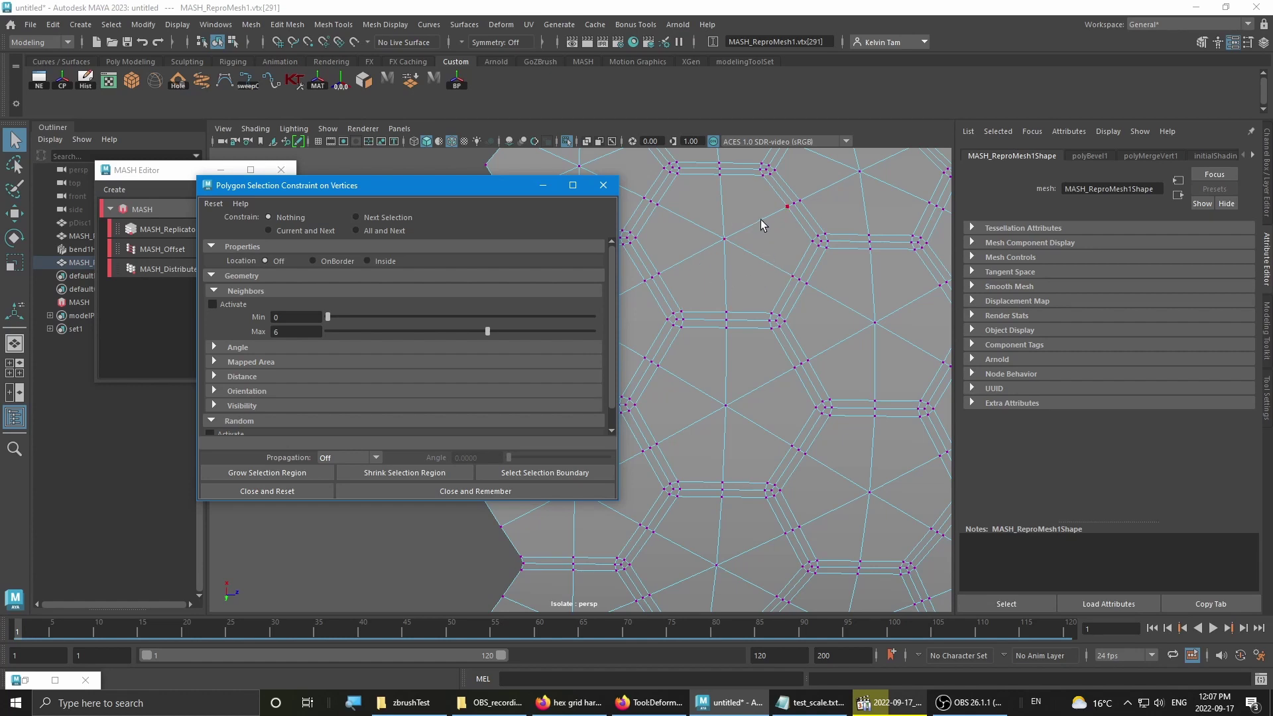
- Set the Neighbors minimum to 6, activate it, and constrain All and Next to select every hexagon's centre vertex
click(288, 317)
text(6)
key(Return)
click(232, 303)
click(381, 231)
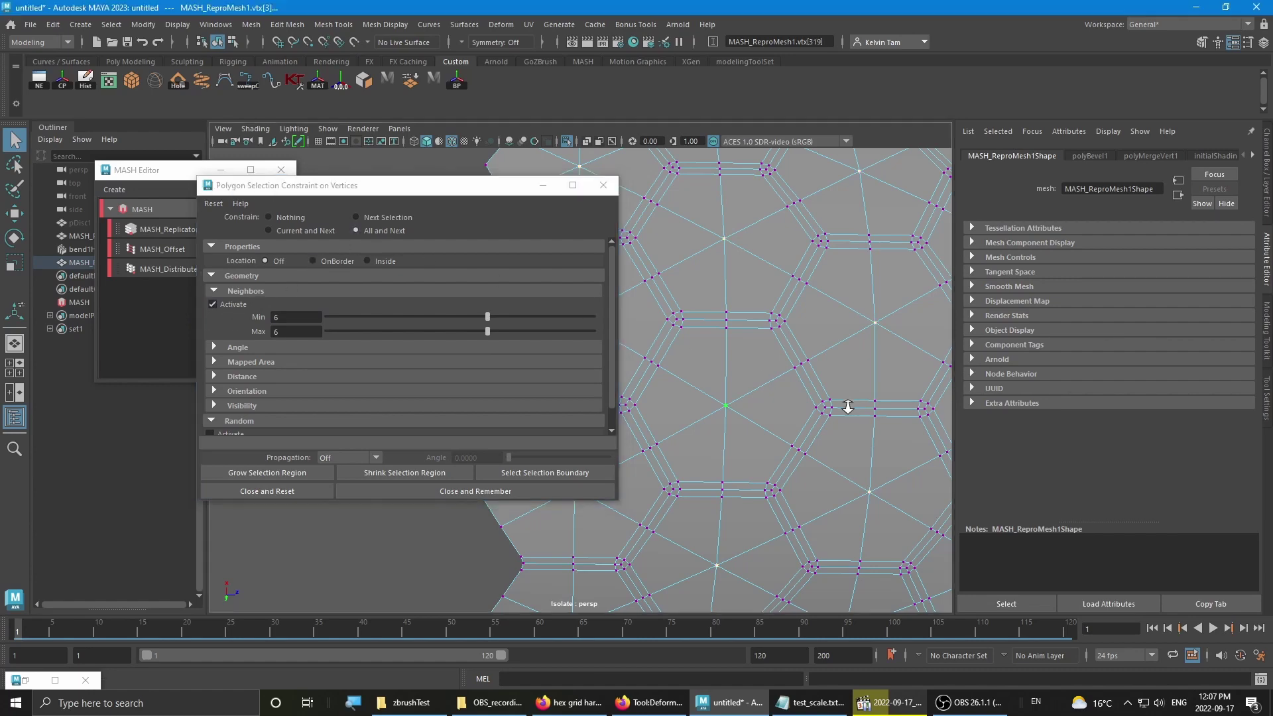
scroll(740, 347, down, 5)
scroll(792, 327, up, 5)
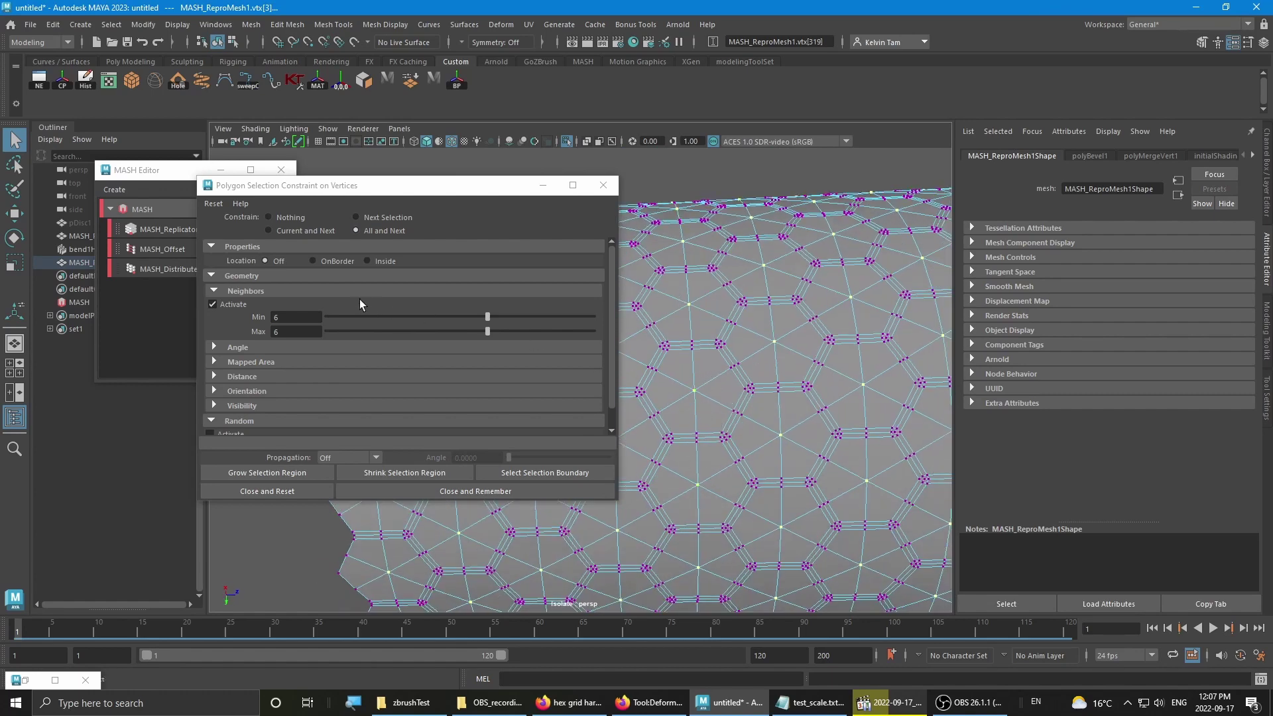
- Set the selection constraint to Nothing, disable all constraints, and close and reset the constraint settings
click(293, 218)
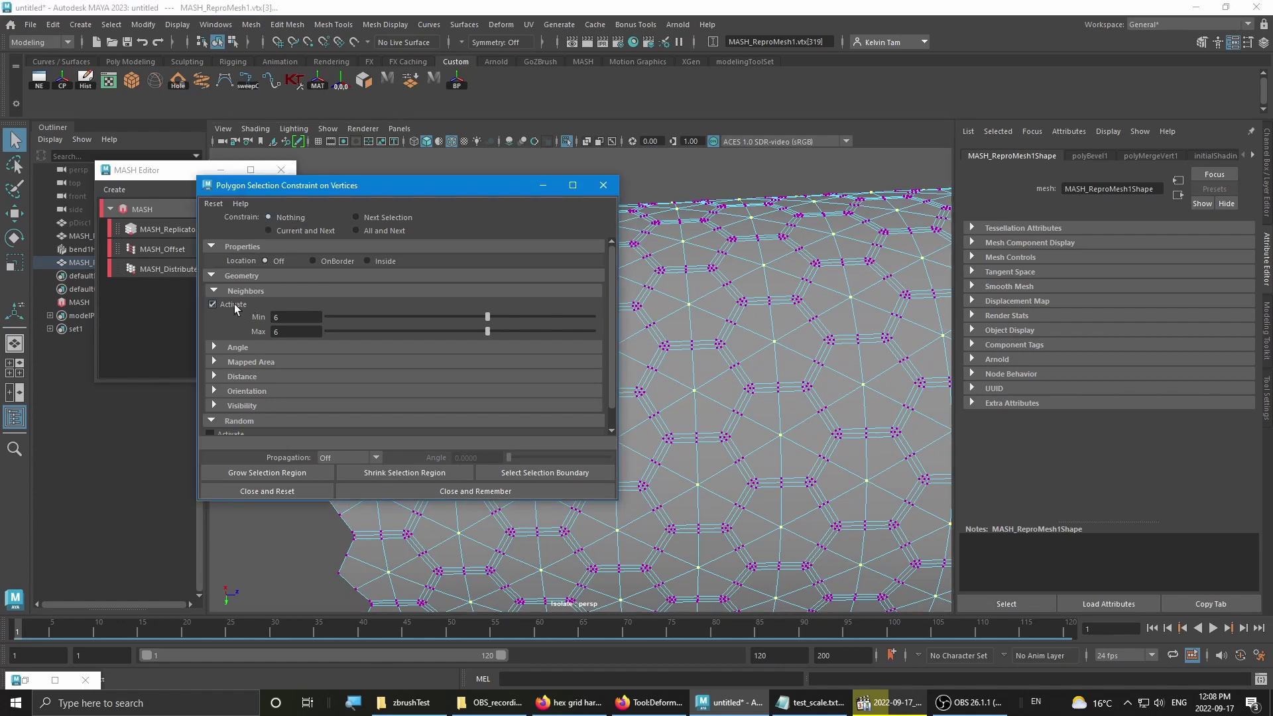
click(213, 204)
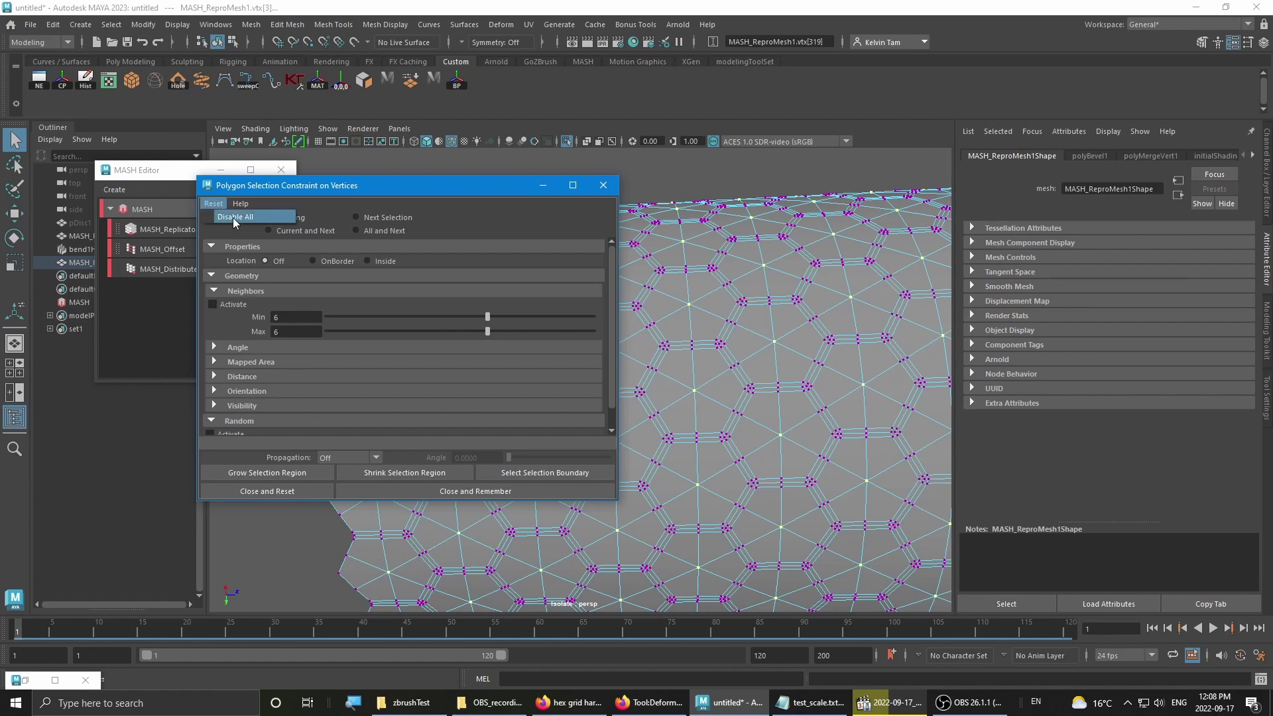
click(233, 217)
click(289, 489)
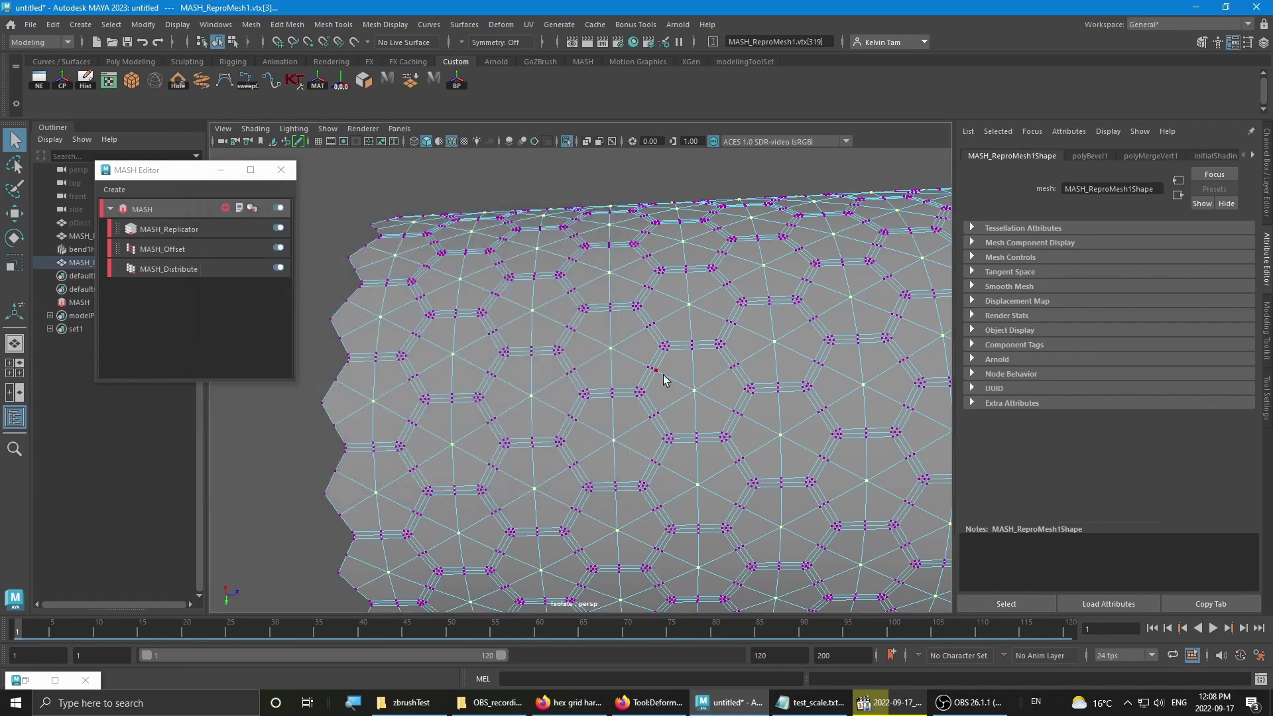
- Convert the selected hexagon centre vertices to faces, so that only the hexagon tile faces are selected
alt+right_drag(663, 375, 565, 309)
alt+drag(565, 309, 568, 333)
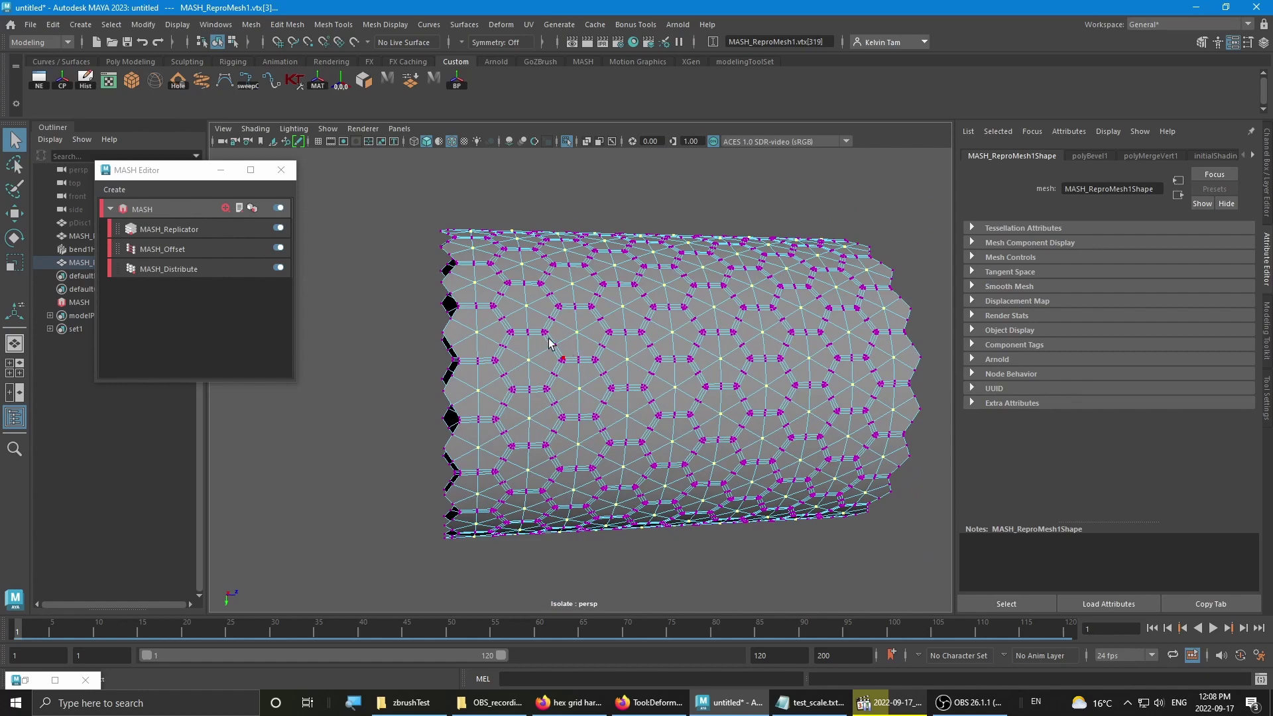
alt+right_drag(547, 341, 601, 361)
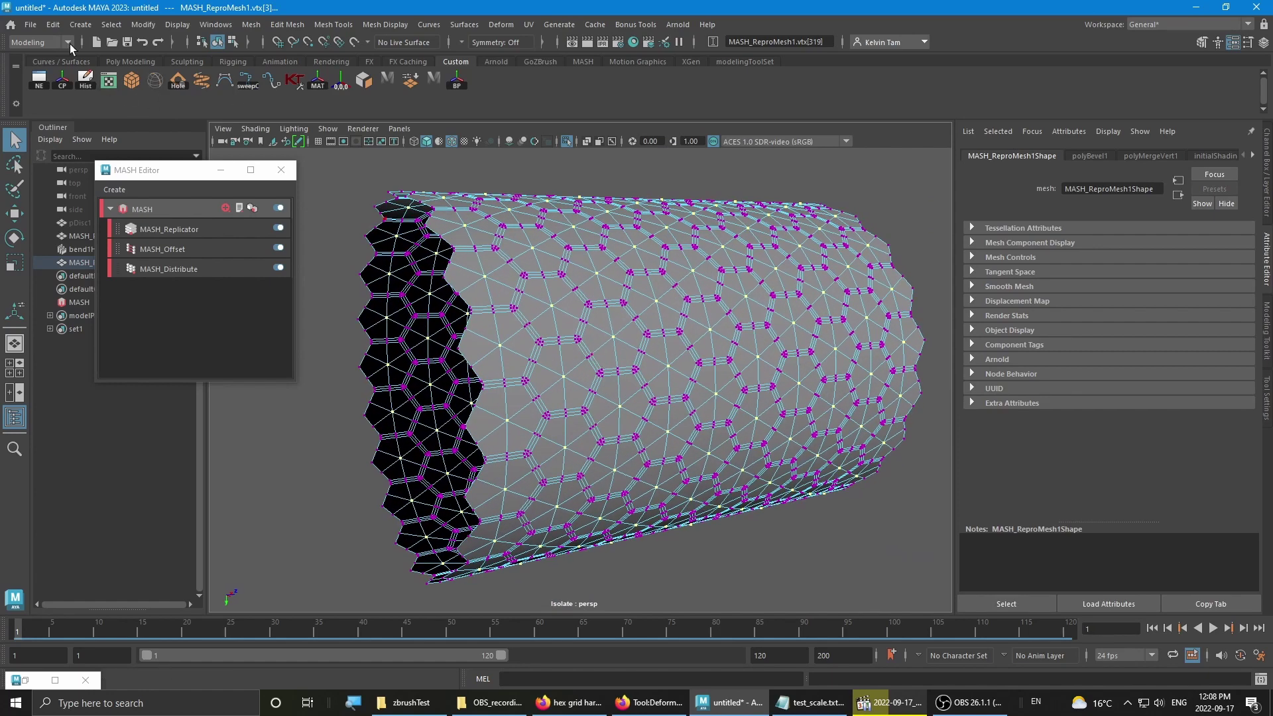
click(110, 25)
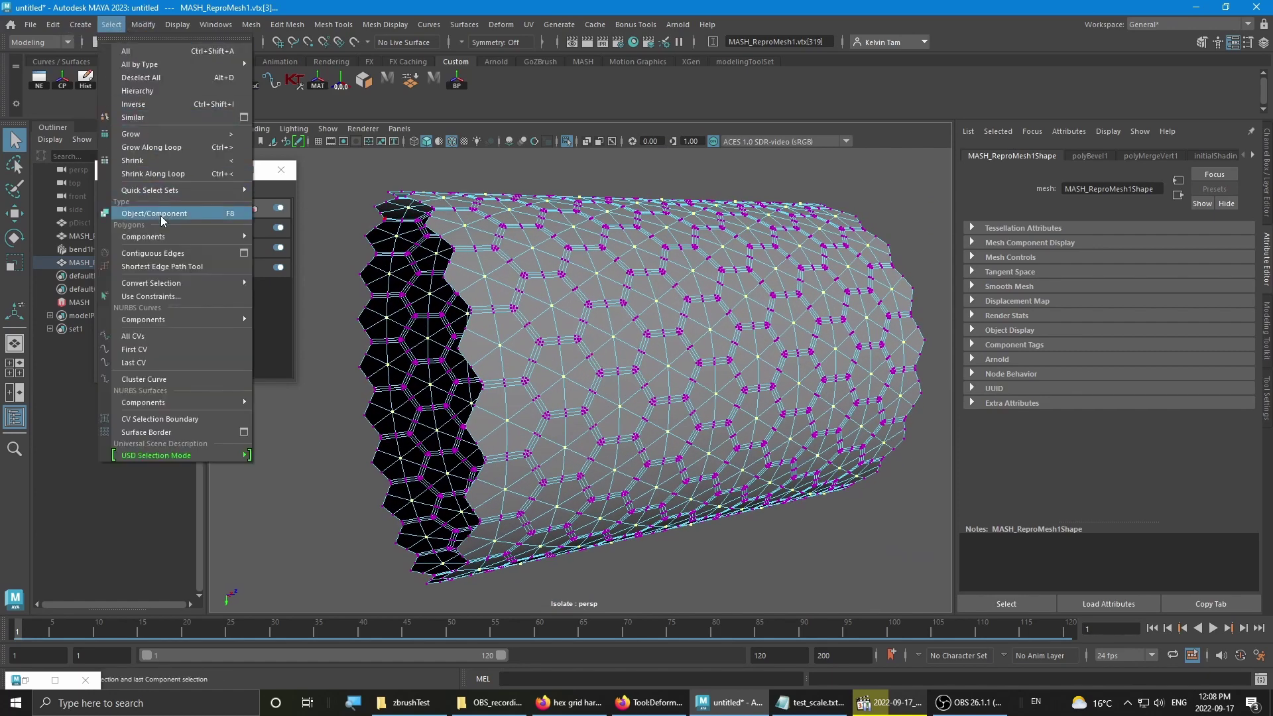
mouse_move(179, 283)
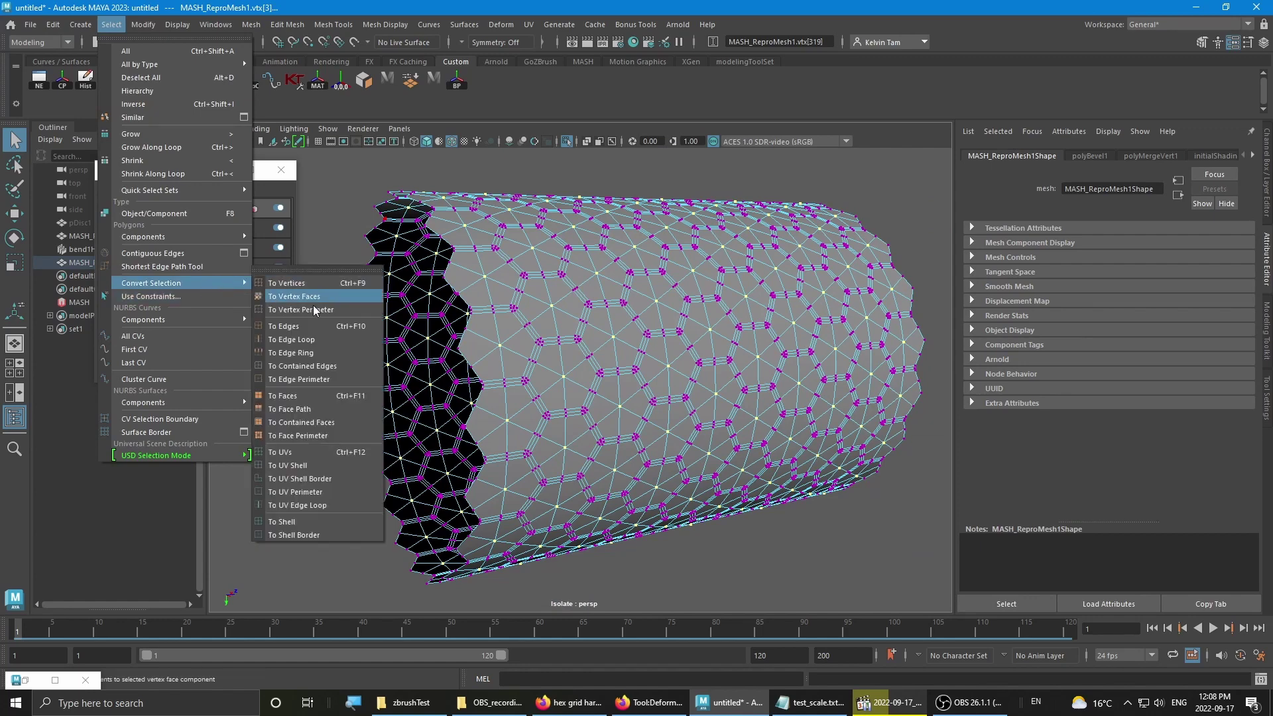
click(311, 425)
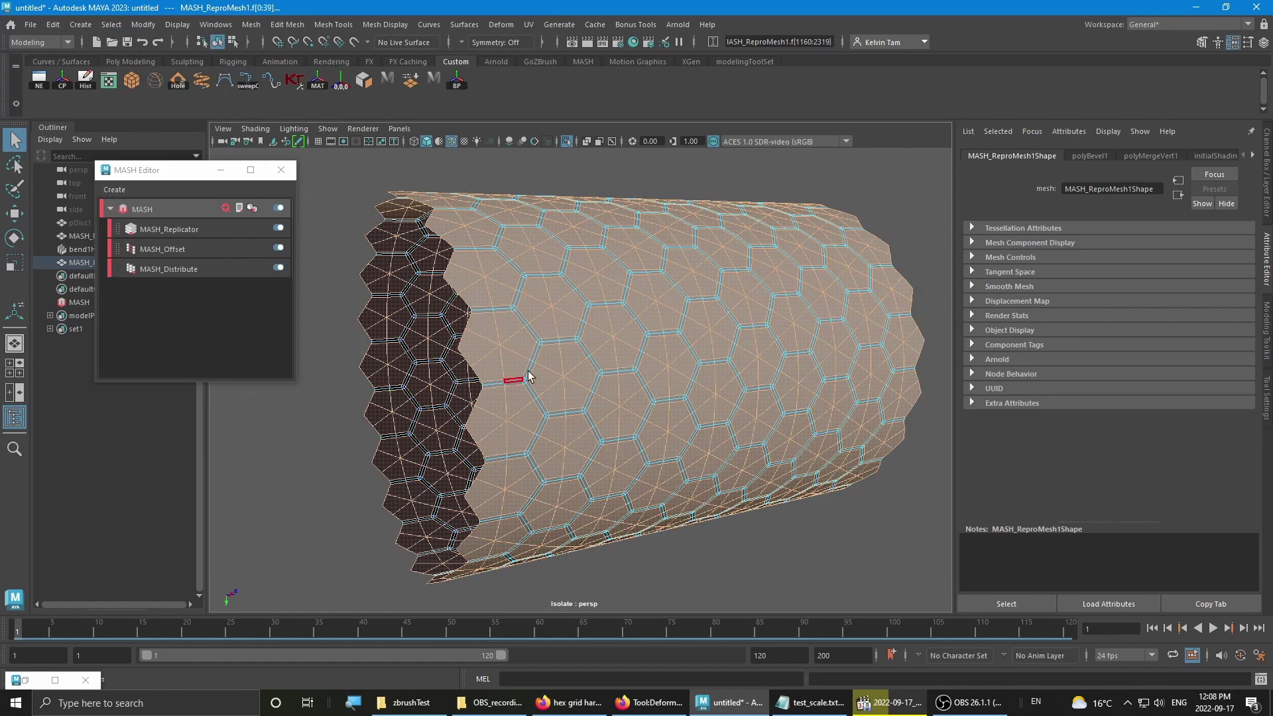
- Extrude the selected hexagon tile faces with Local Translate Z 0.268 and examine the raised tiles around the tube
alt+drag(511, 378, 618, 338)
mouse_move(618, 337)
alt+right_down()
mouse_move(620, 355)
mouse_move(744, 377)
mouse_move(623, 327)
alt+right_up()
alt+drag(623, 328, 656, 278)
shift+right_drag(657, 278, 657, 293)
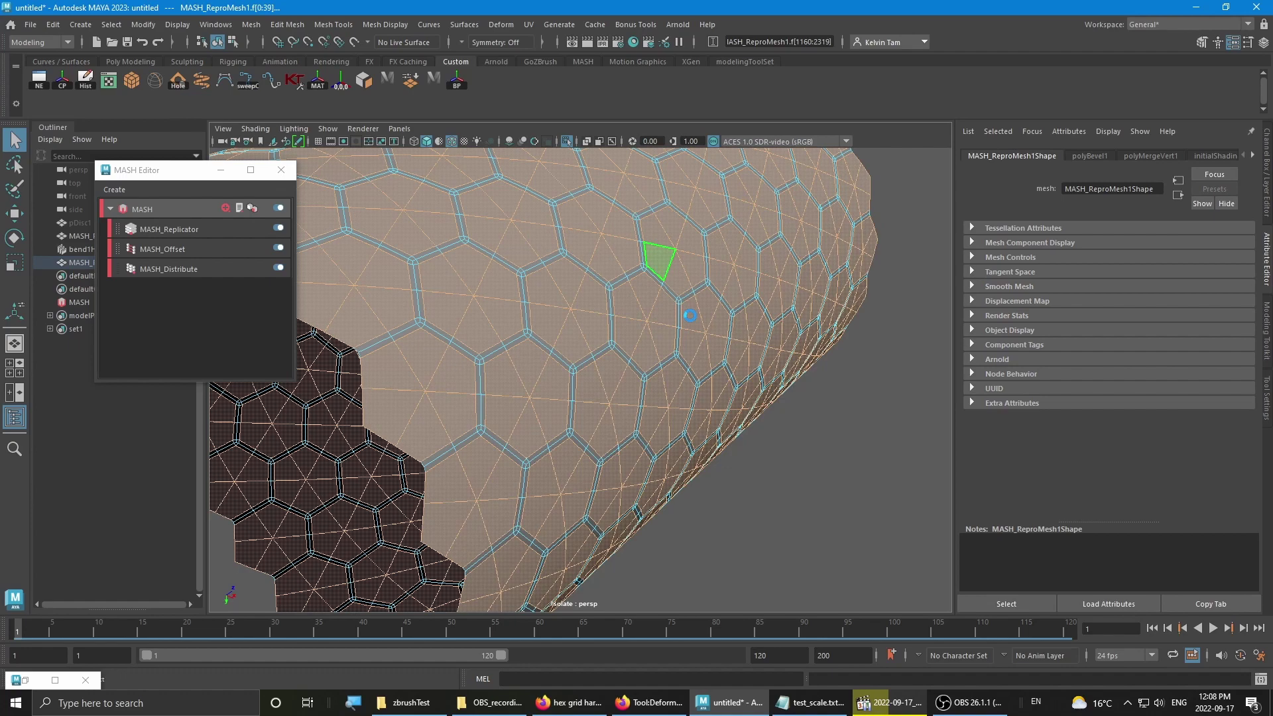
key(ctrl+e)
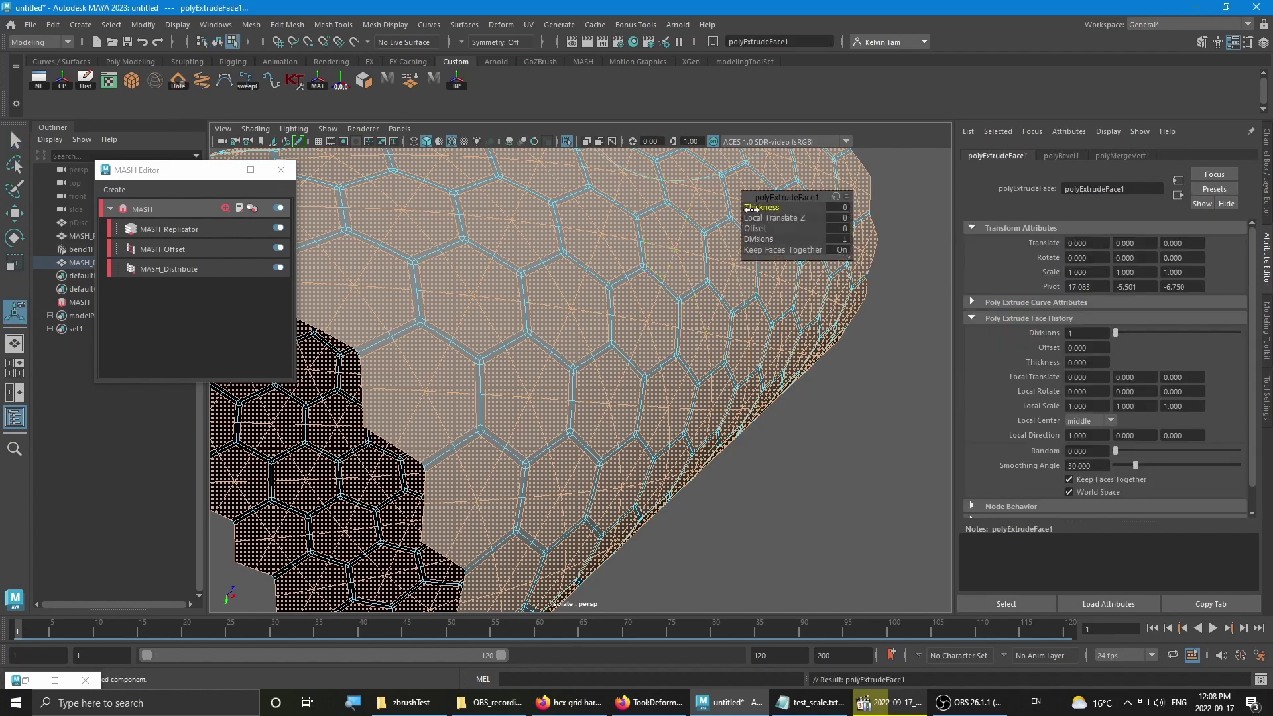
drag(768, 217, 944, 217)
alt+right_drag(794, 384, 662, 372)
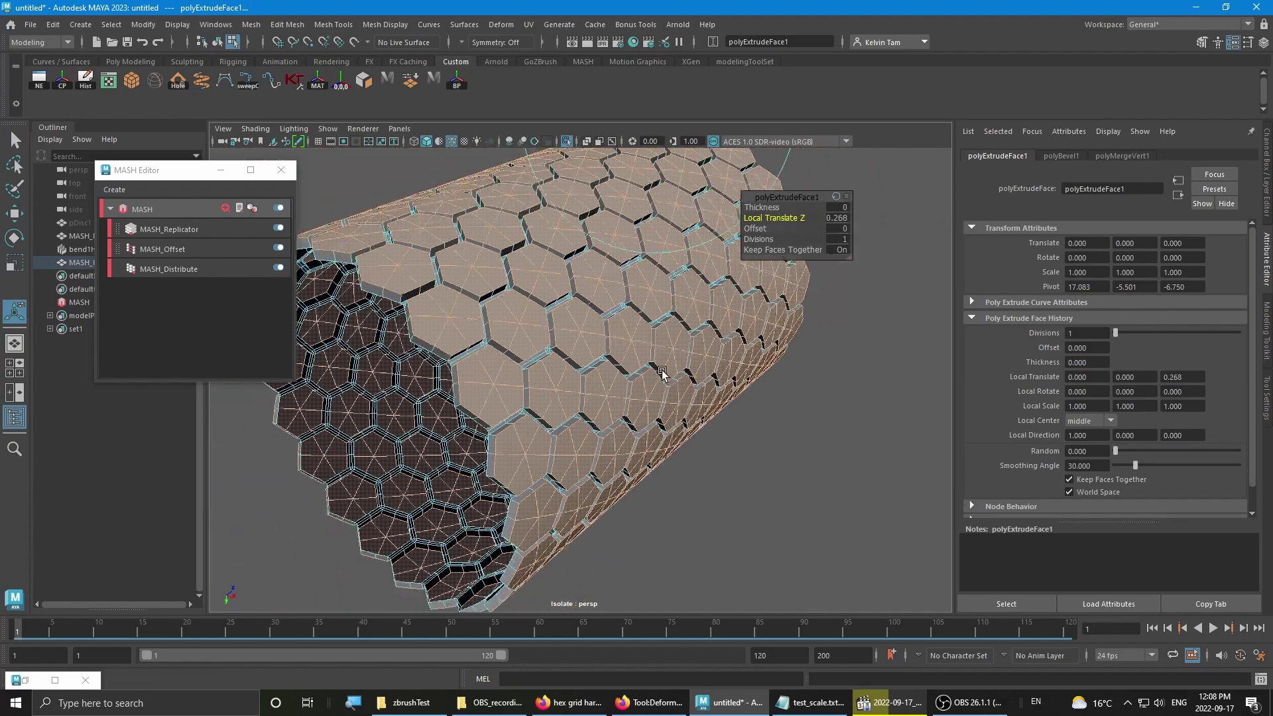
alt+drag(661, 373, 639, 447)
alt+right_drag(716, 439, 663, 424)
alt+drag(663, 425, 648, 301)
alt+right_drag(647, 301, 668, 404)
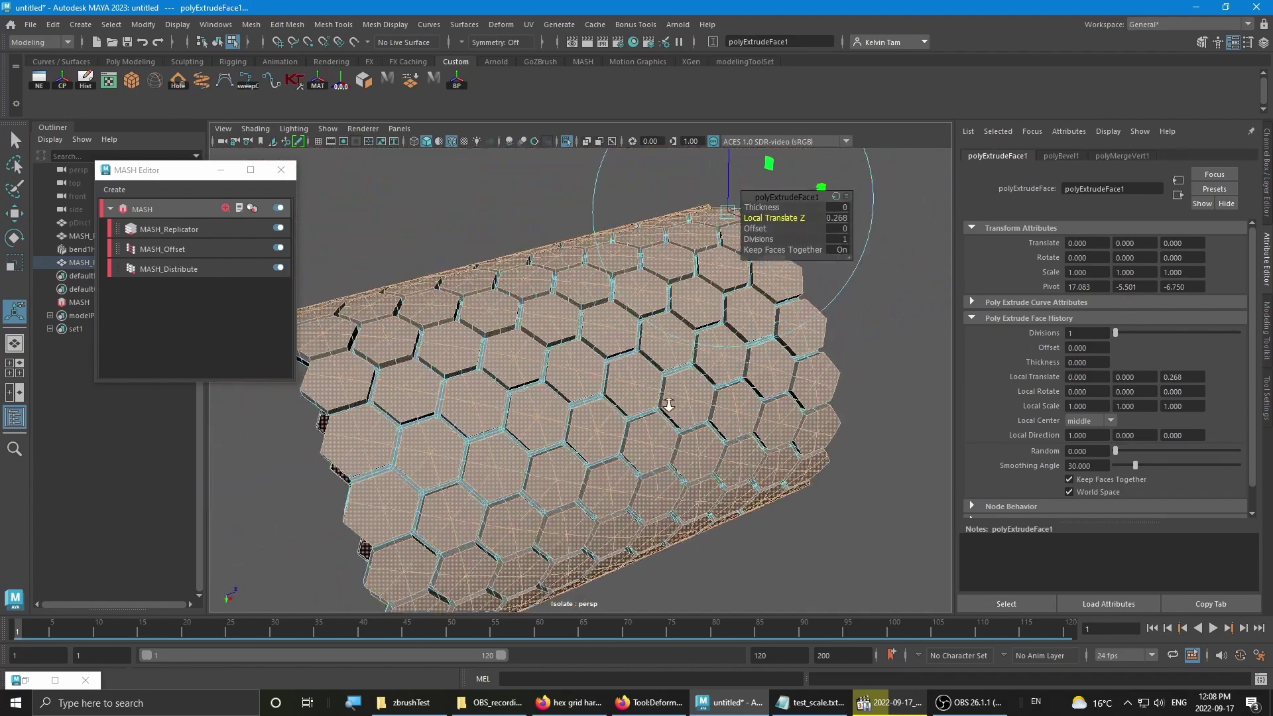
alt+drag(668, 404, 630, 378)
- Undo the offset of the extruded hexagon tile faces
key(w)
key(ctrl+z)
key(ctrl+z)
key(ctrl+z)
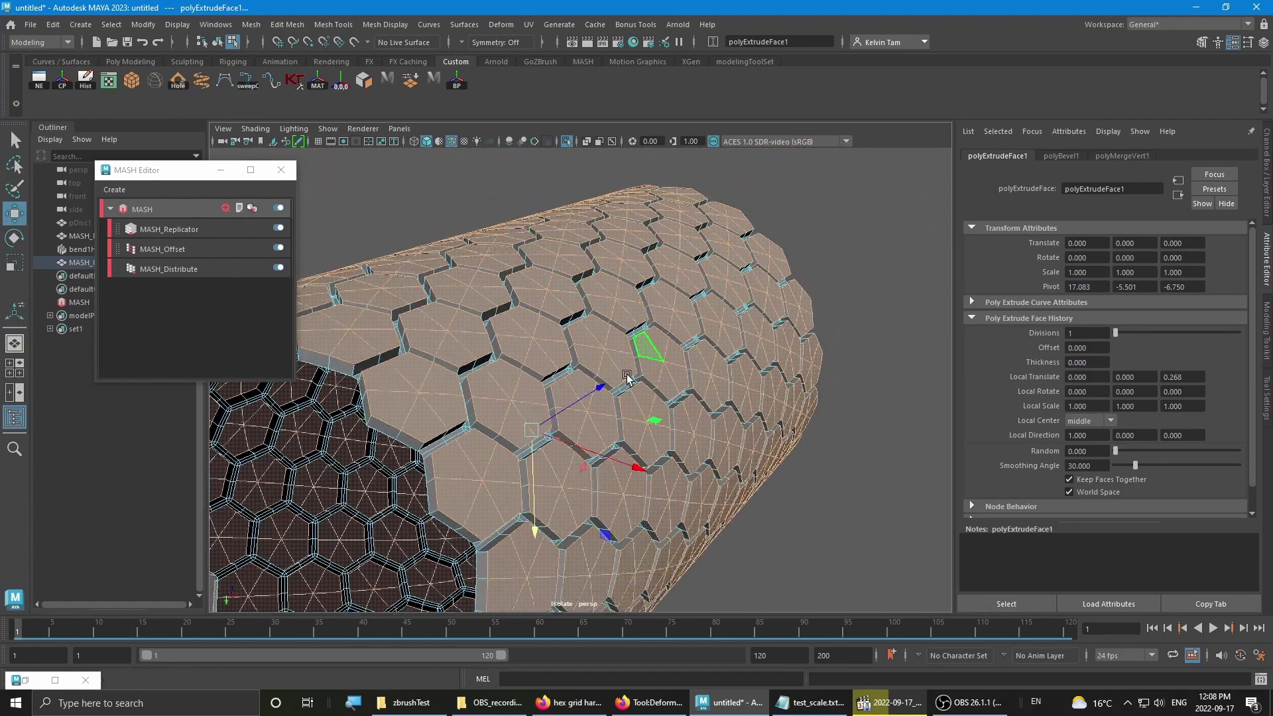
alt+drag(603, 344, 559, 355)
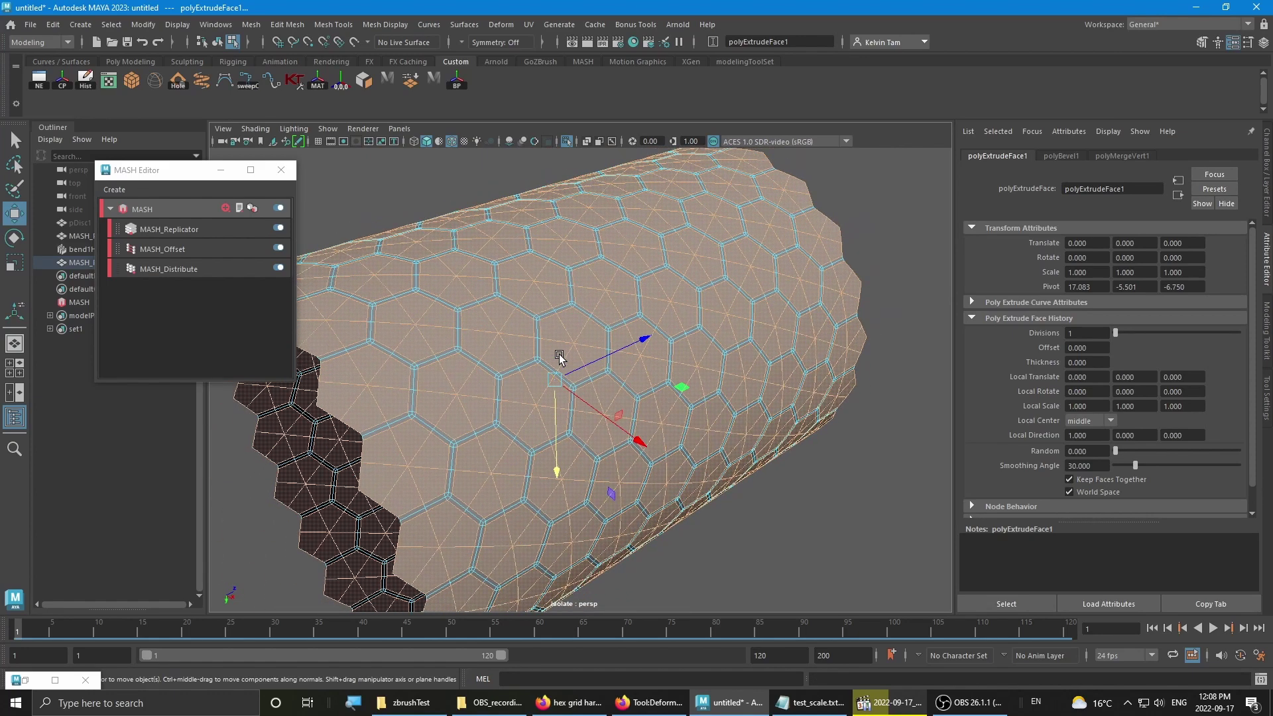
- Try to invert the face selection, and undo back to the selection of hexagon tile faces before the extrusion
click(111, 24)
click(153, 104)
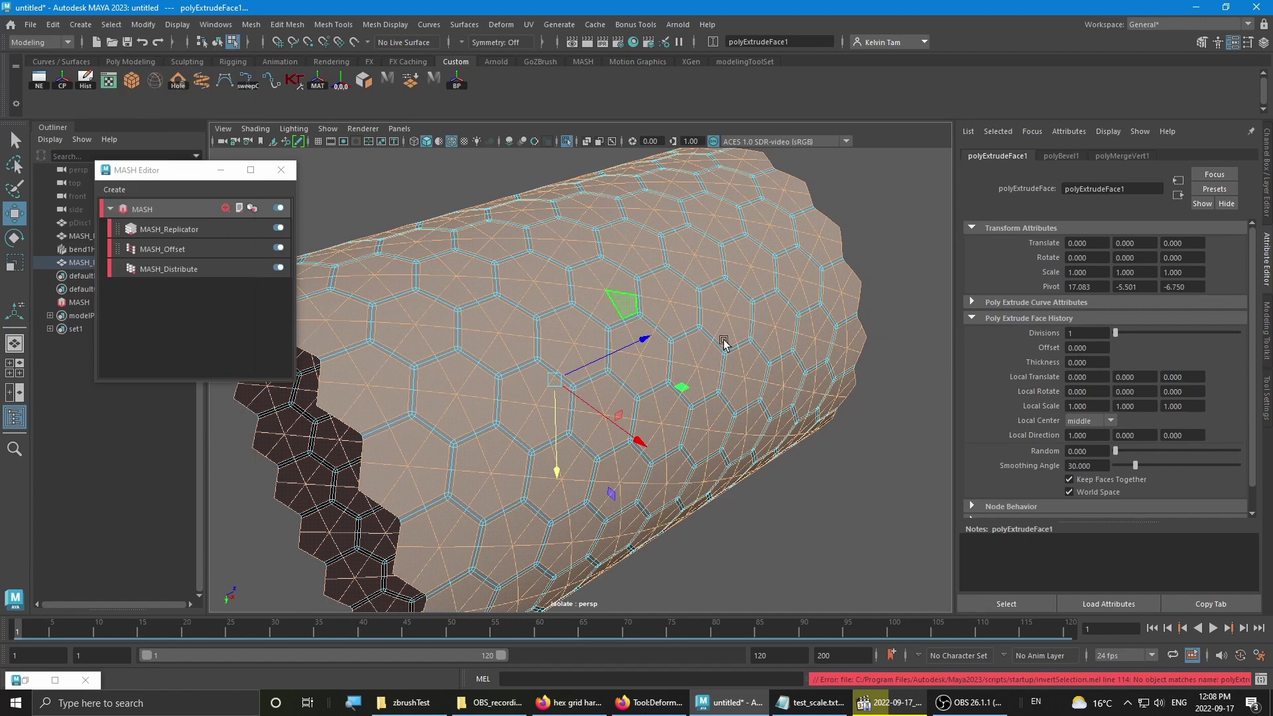
alt+middle_drag(660, 377, 655, 337)
mouse_move(604, 269)
right_down()
mouse_move(605, 298)
mouse_move(605, 279)
right_up()
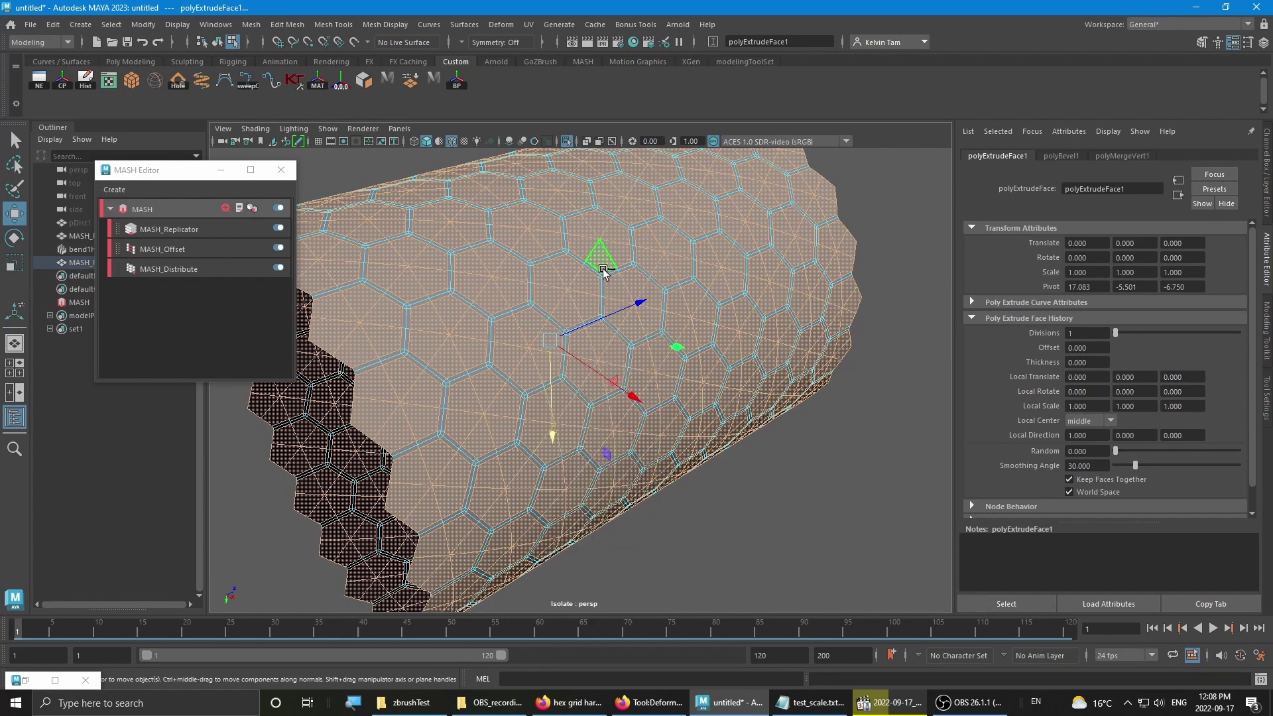
key(ctrl+z)
key(ctrl+z)
key(ctrl+z)
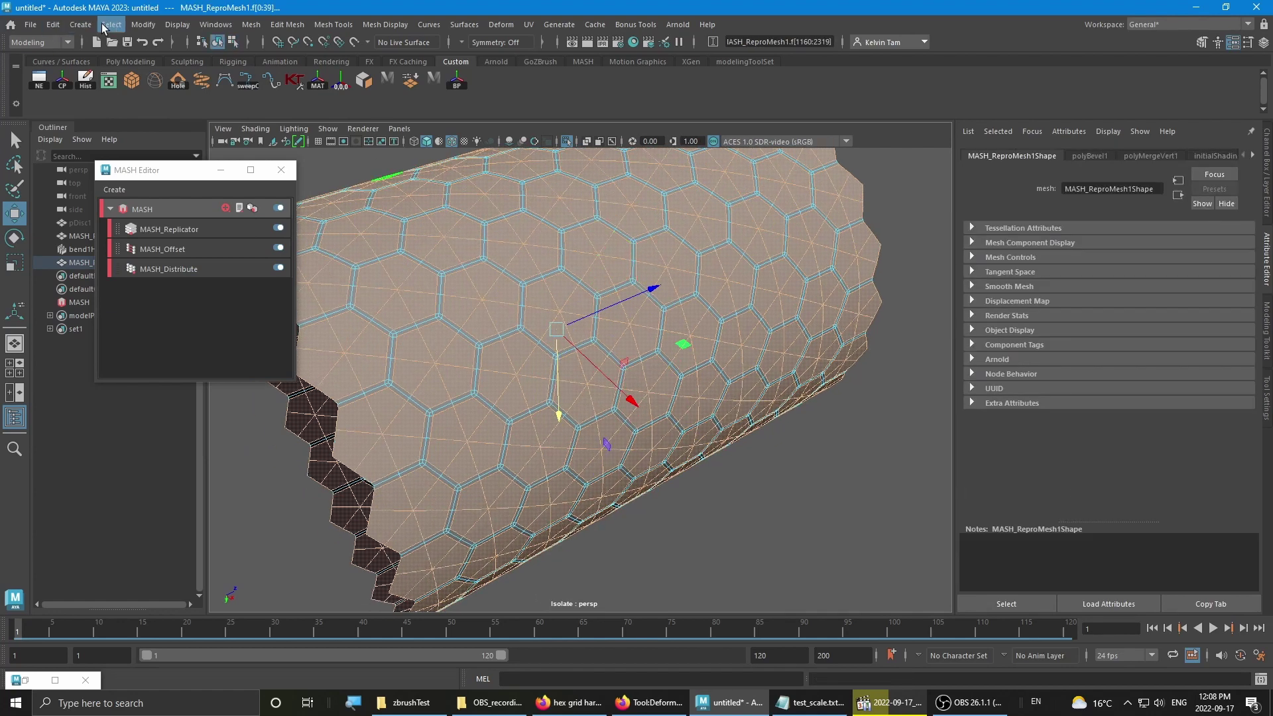
- Invert the face selection, so that only the bevelled strips between the hexagon tiles are selected
click(111, 24)
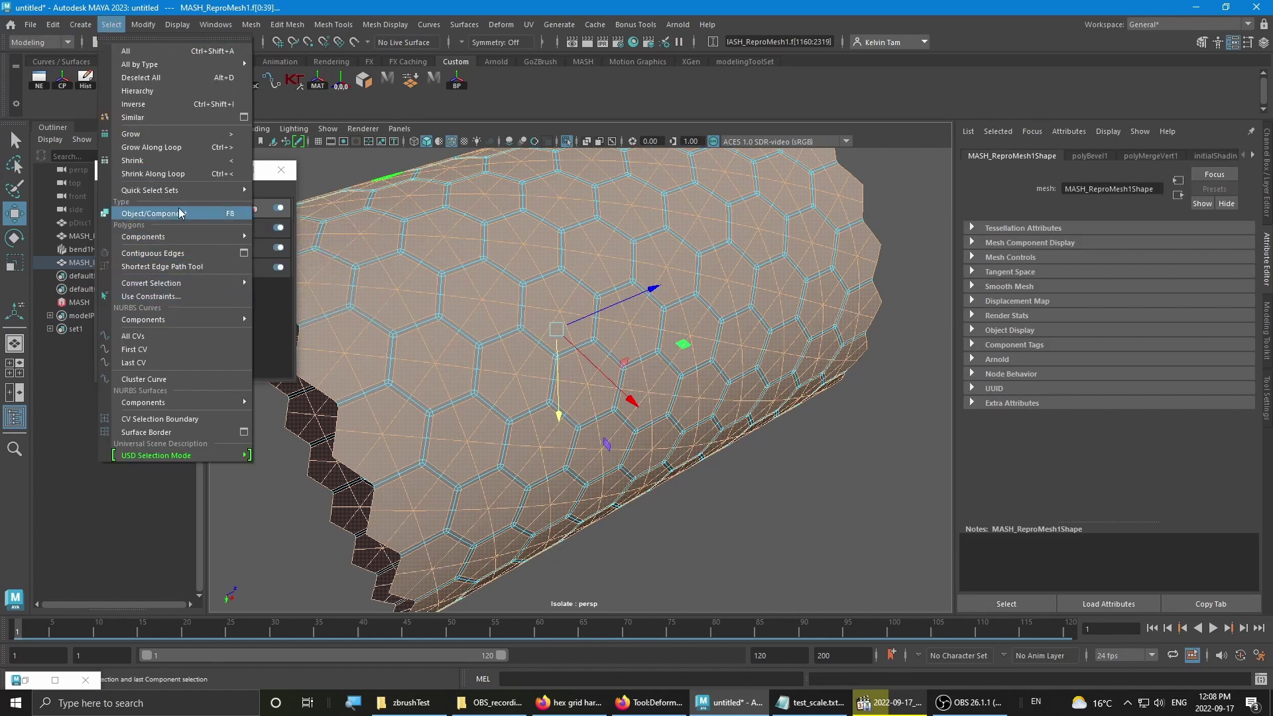
click(142, 104)
alt+drag(687, 376, 650, 375)
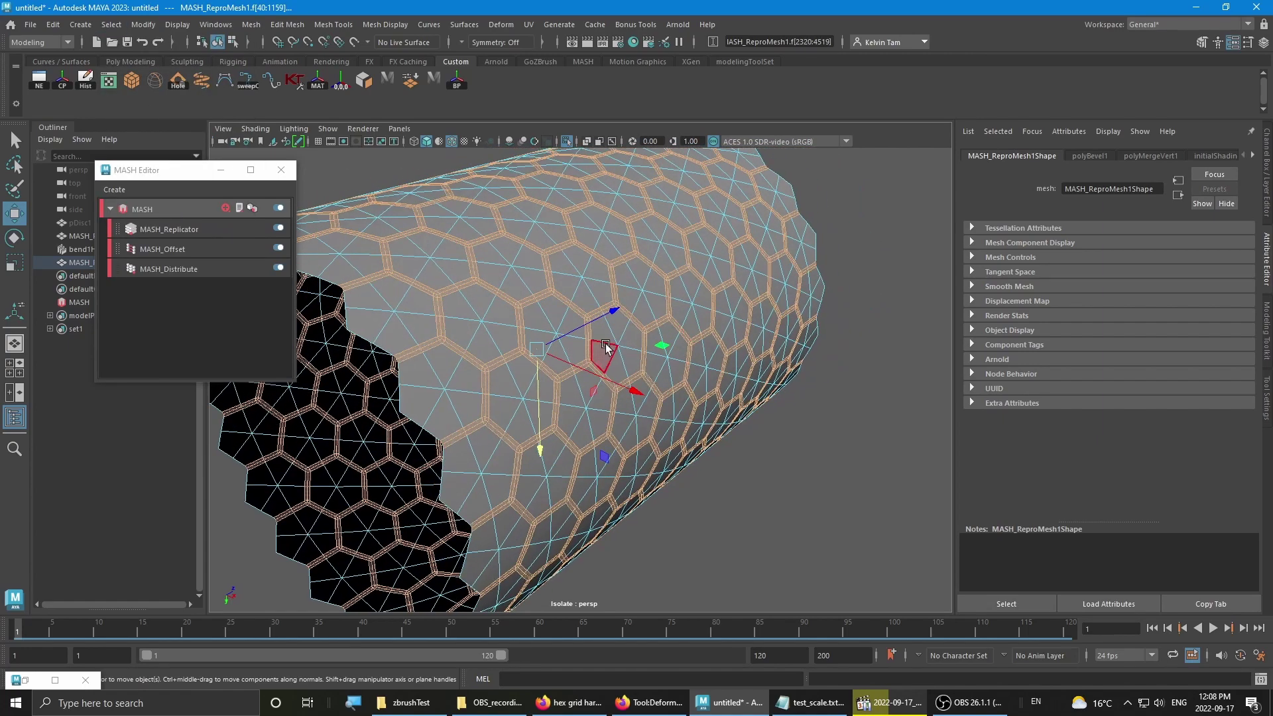
- Try to extrude the selected bevelled strips between the hexagon tiles along Local Translate Z, and undo the extrusion
shift+right_click(628, 265)
click(625, 300)
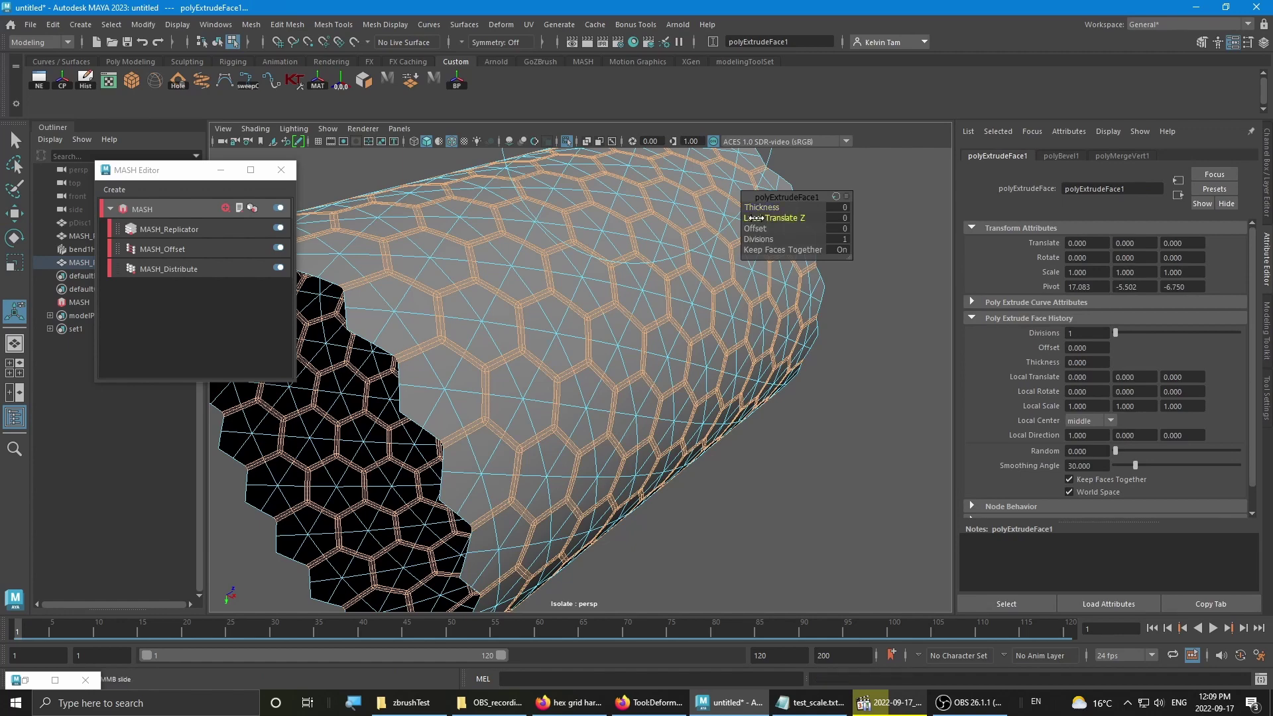
drag(752, 218, 648, 374)
scroll(617, 365, down, 2)
key(ctrl+z)
scroll(619, 314, up, 2)
key(ctrl+z)
key(ctrl+z)
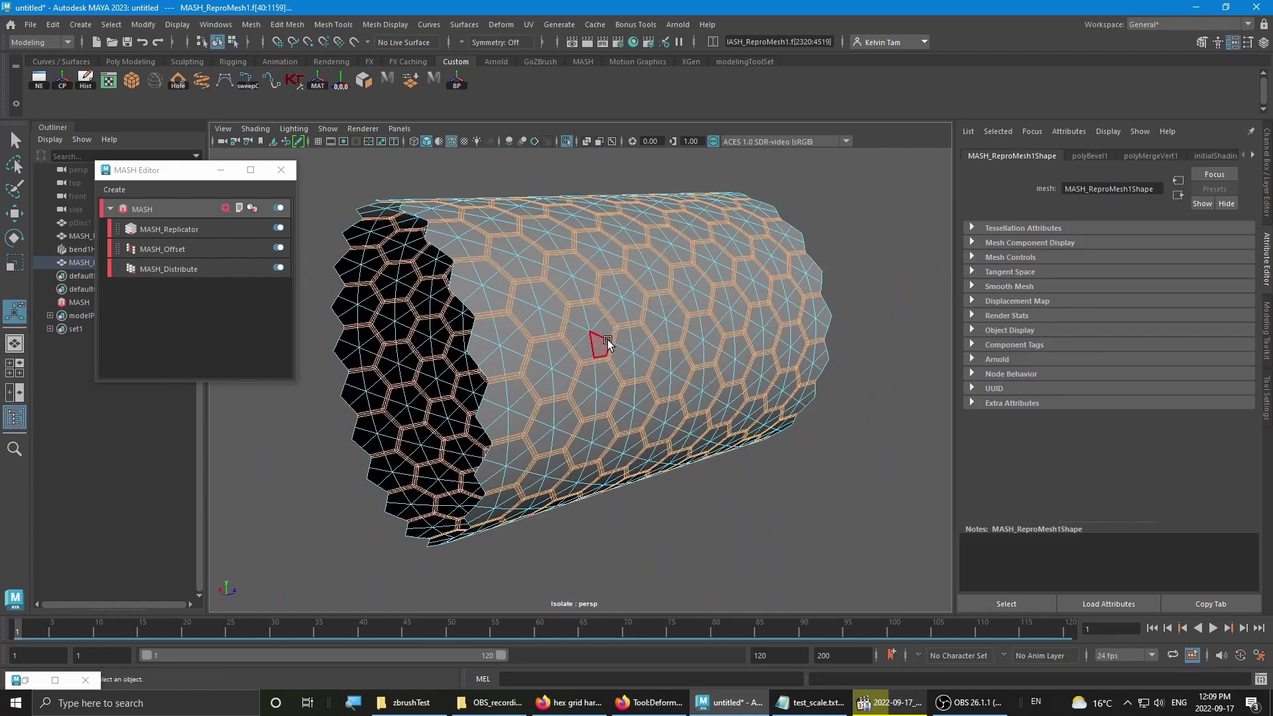
- Invert the face selection to the hexagon tiles, delete those faces so only the bevelled outlines remain, and return to object mode
alt+drag(631, 307, 677, 365)
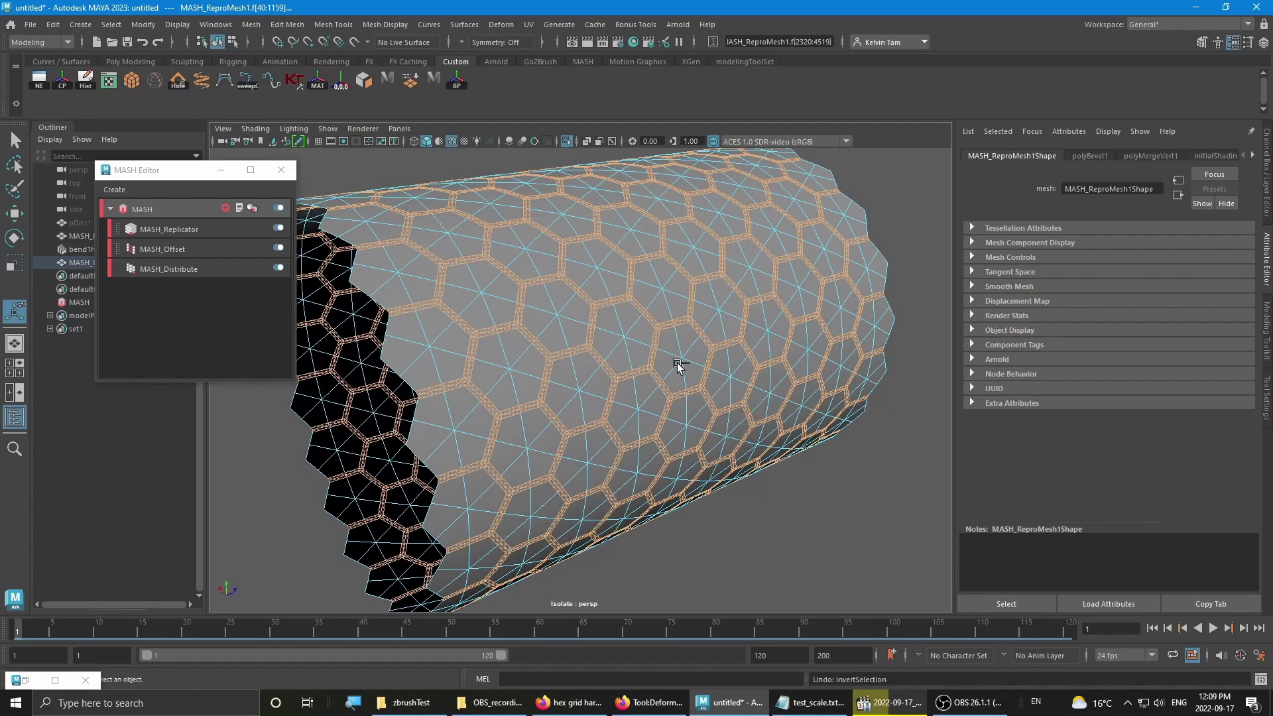
key(ctrl+shift+i)
mouse_move(679, 366)
alt+mouse_down()
mouse_move(684, 400)
mouse_move(636, 395)
mouse_move(688, 352)
alt+mouse_up()
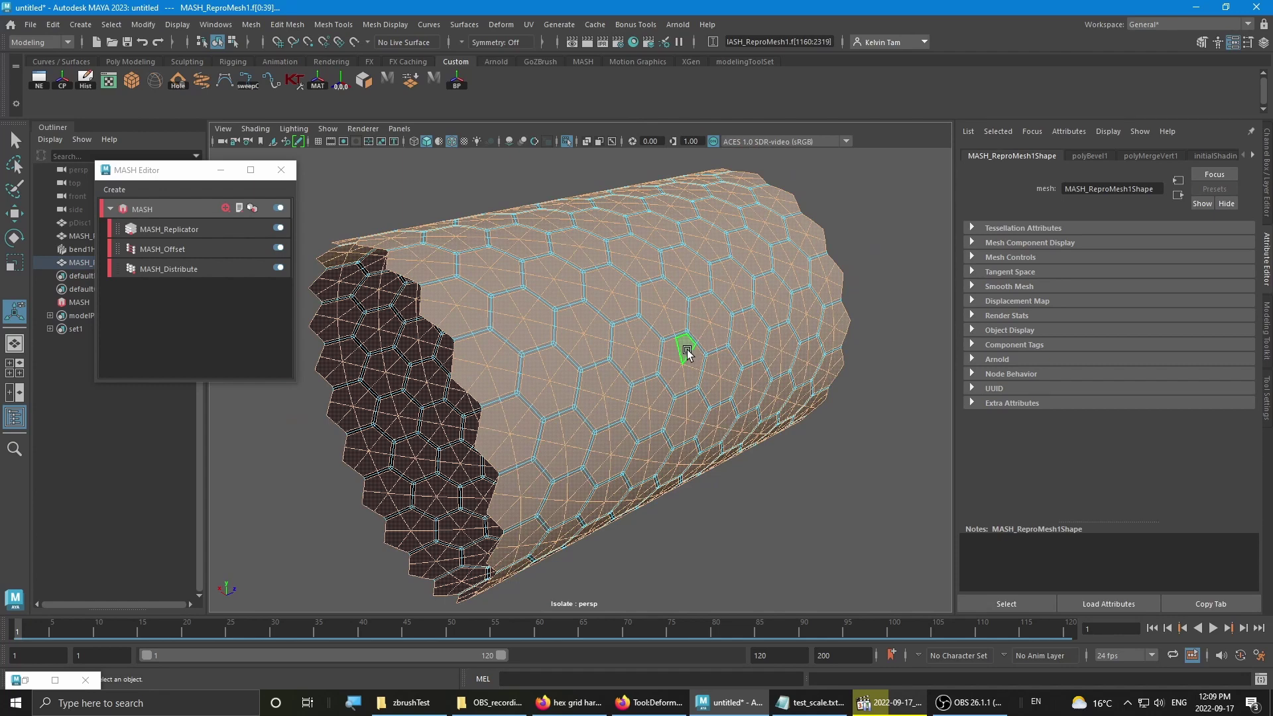
key(Delete)
key(F8)
key(ctrl+b)
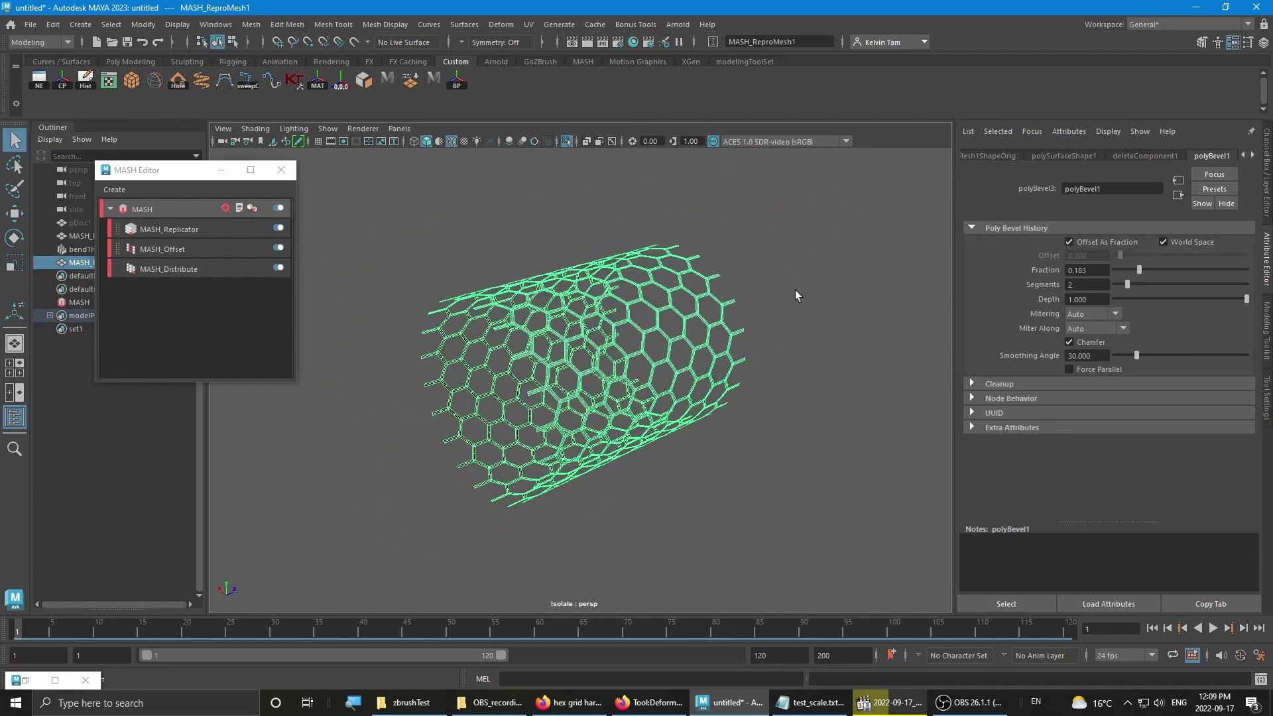
- Widen the hexagon outlines of the tube by setting the existing bevel's Fraction to 0.607
alt+drag(795, 290, 854, 378)
key(w)
scroll(816, 371, up, 5)
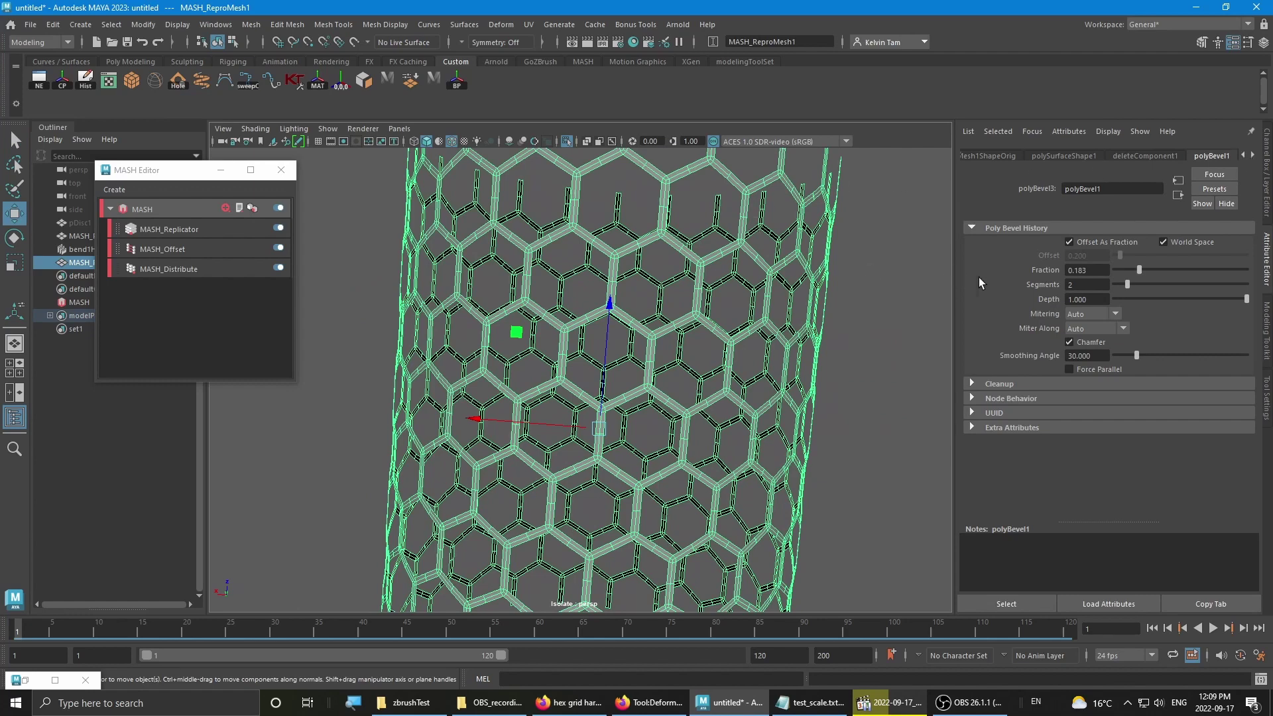
click(1151, 269)
drag(1151, 270, 1177, 270)
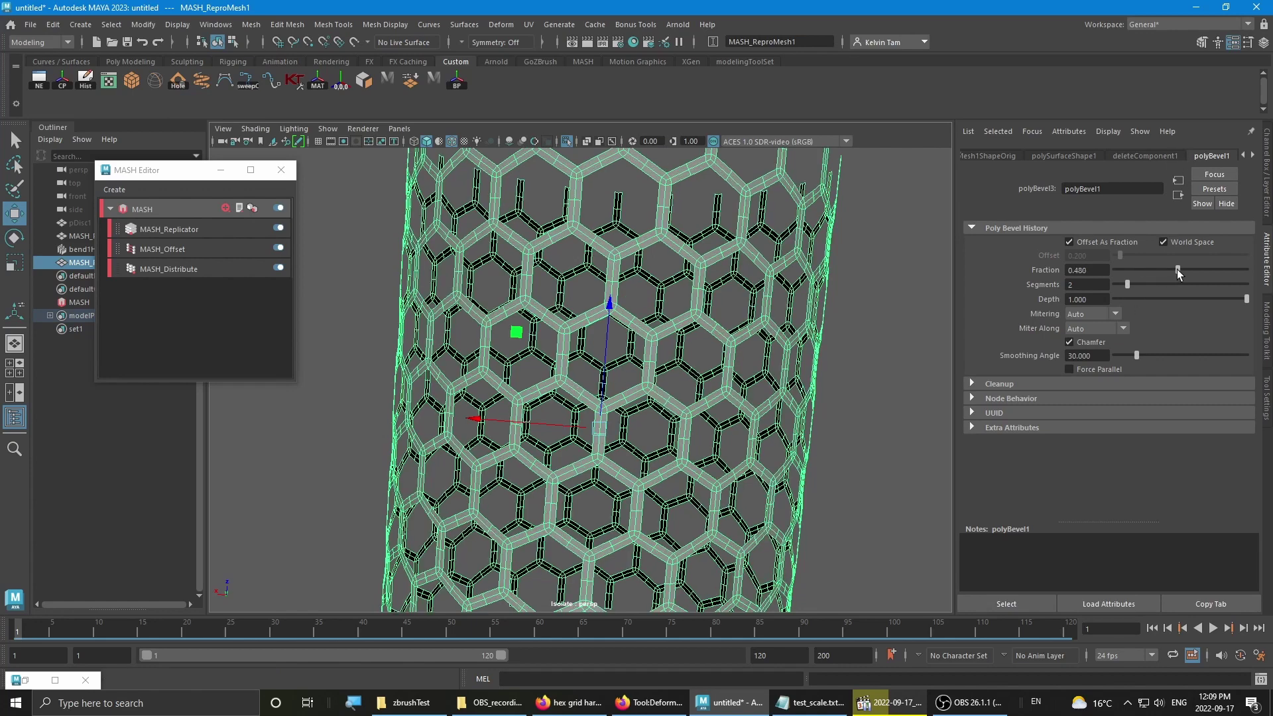
alt+drag(816, 408, 484, 431)
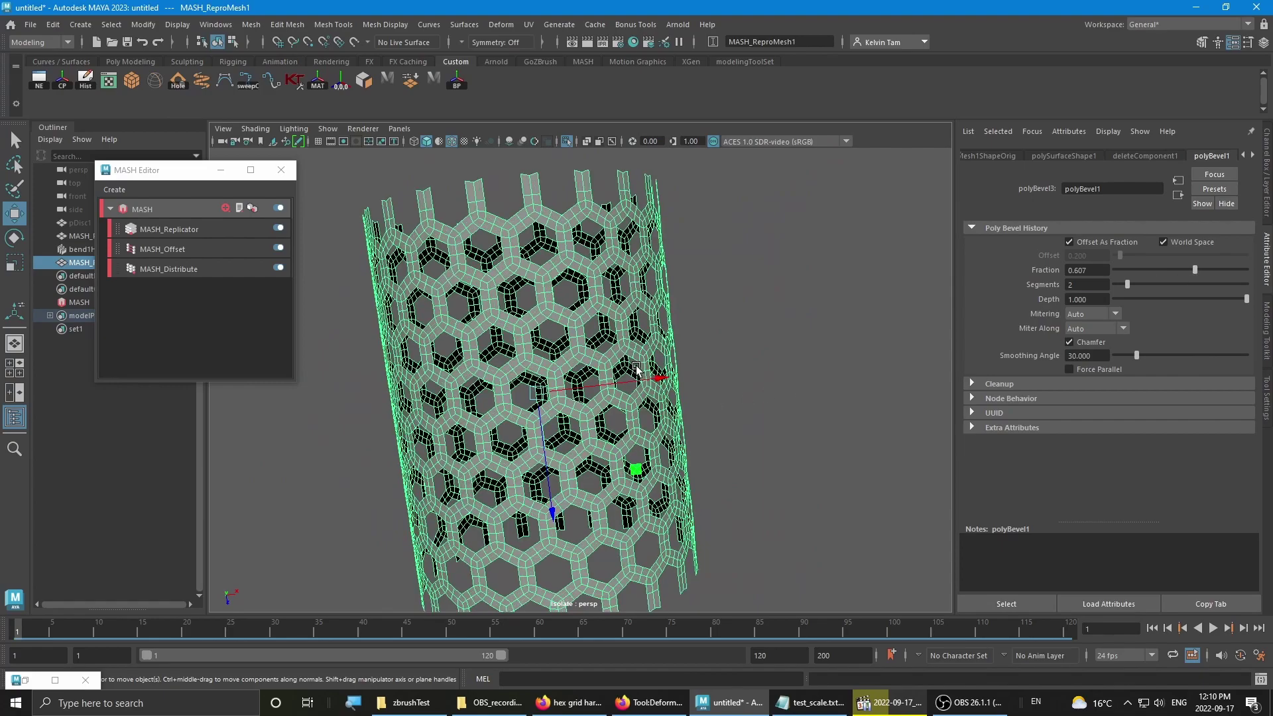
alt+drag(634, 365, 833, 421)
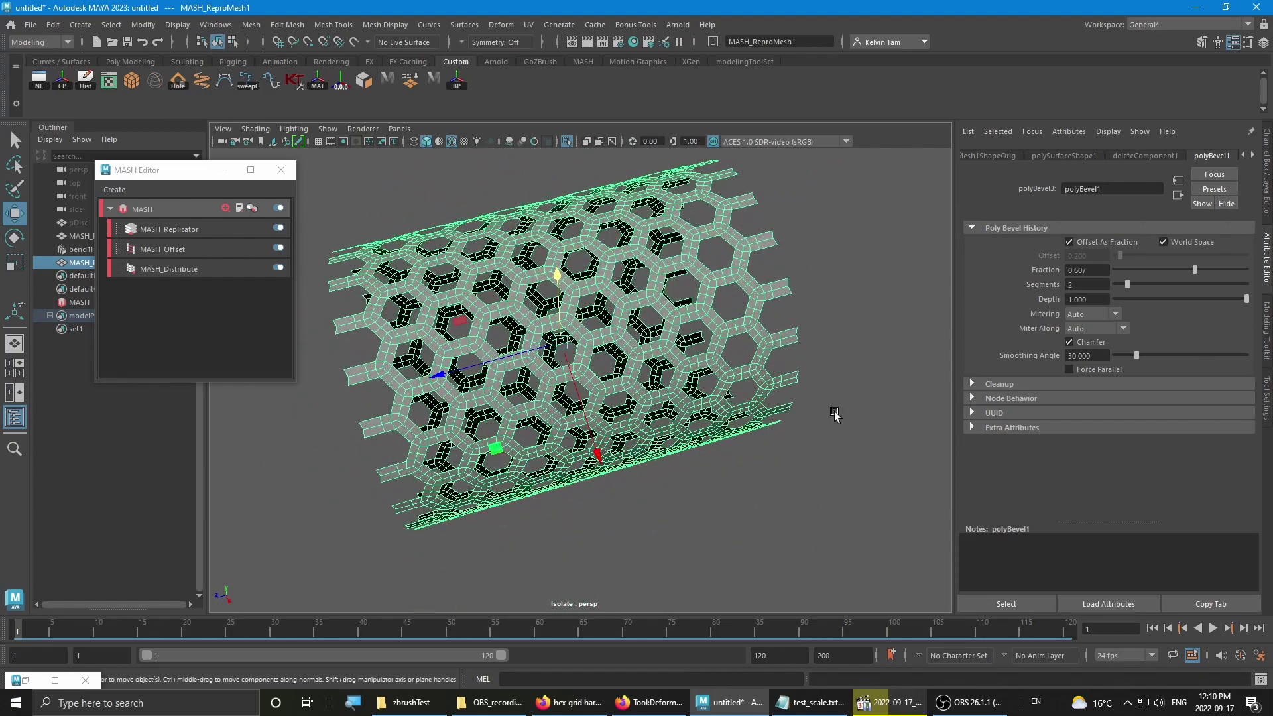